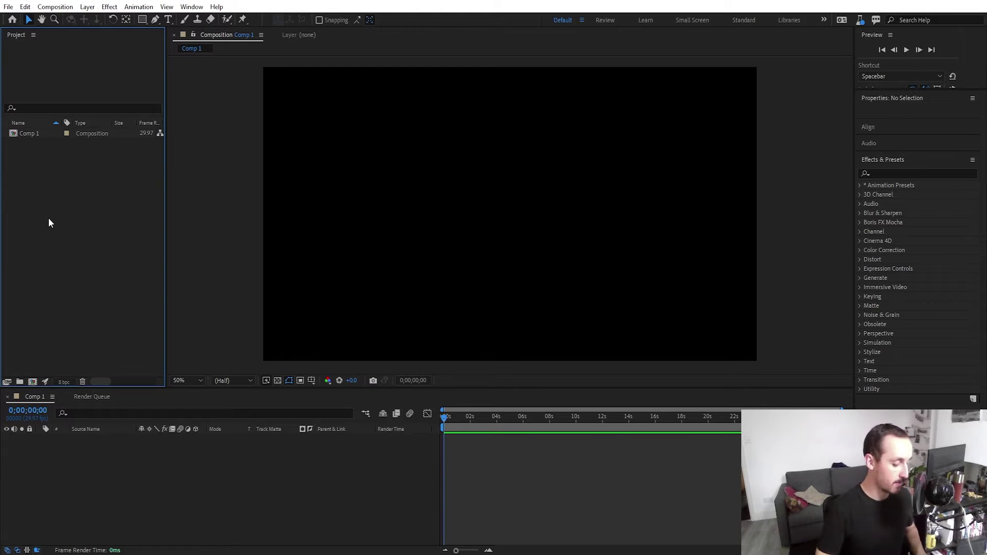
Import the after effects logo, backplane and pyramid 3D models as footage
{"action": "double_click", "coordinate": [48, 219]}
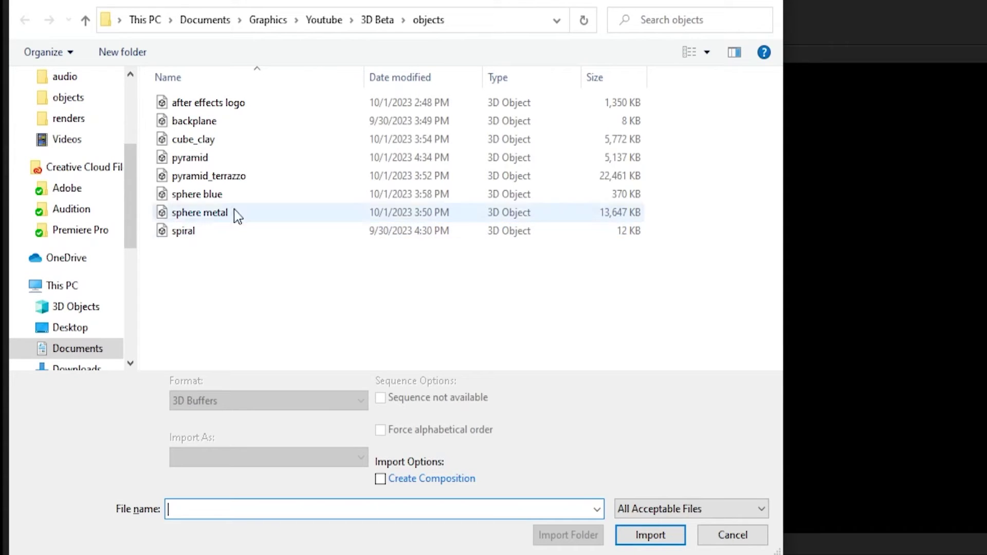
{"action": "left_click", "coordinate": [236, 159]}
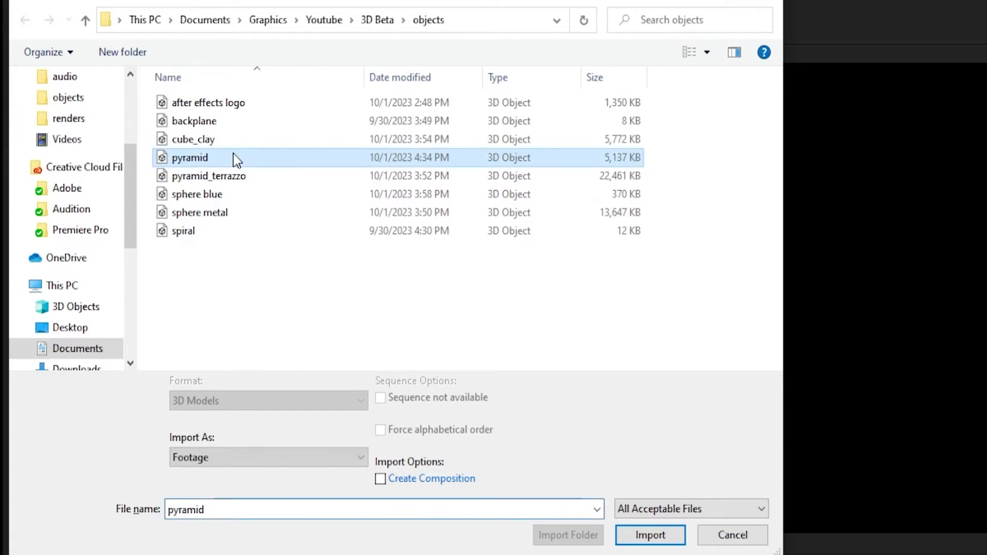
{"action": "left_click", "coordinate": [235, 122], "text": "ctrl"}
{"action": "left_click", "coordinate": [235, 104], "text": "ctrl"}
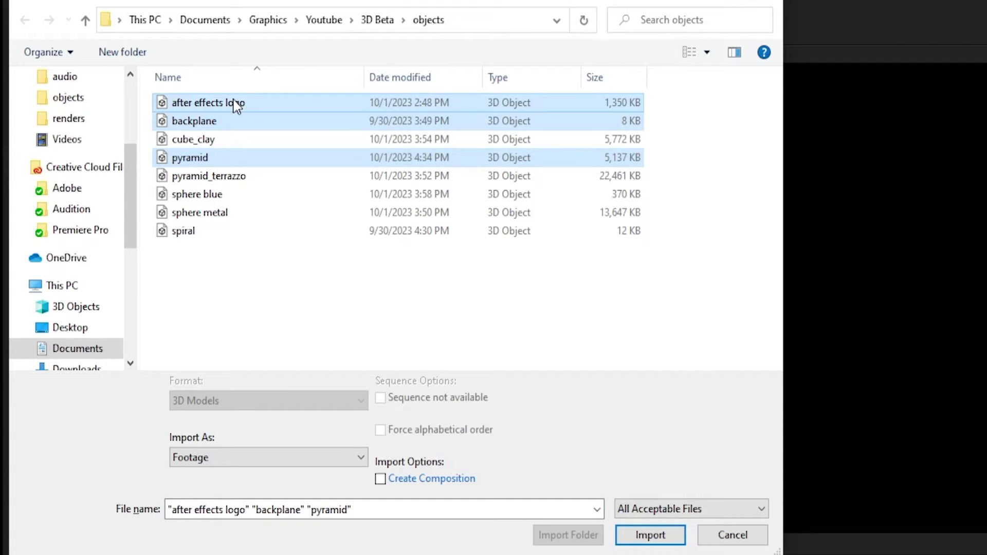
{"action": "left_click", "coordinate": [631, 532]}
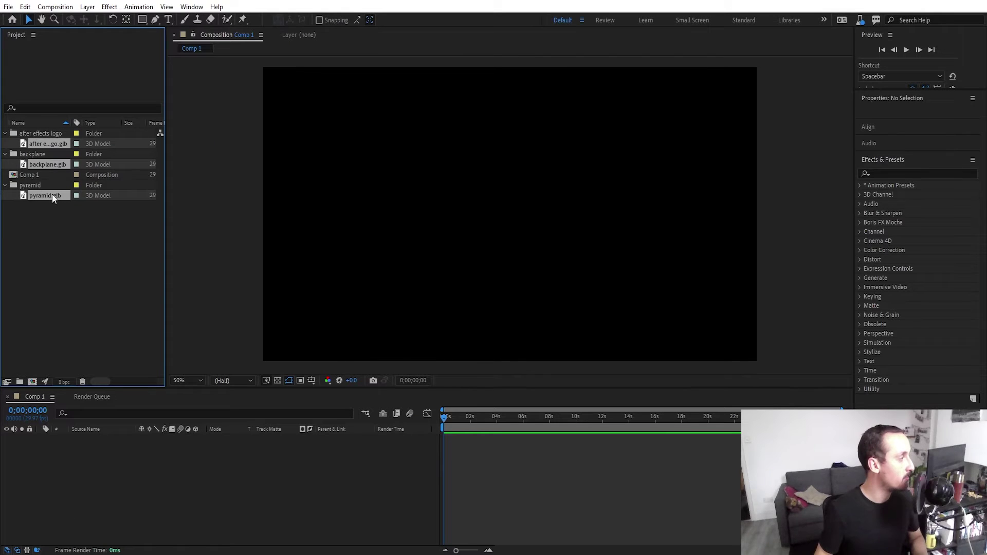
{"action": "left_click", "coordinate": [54, 215]}
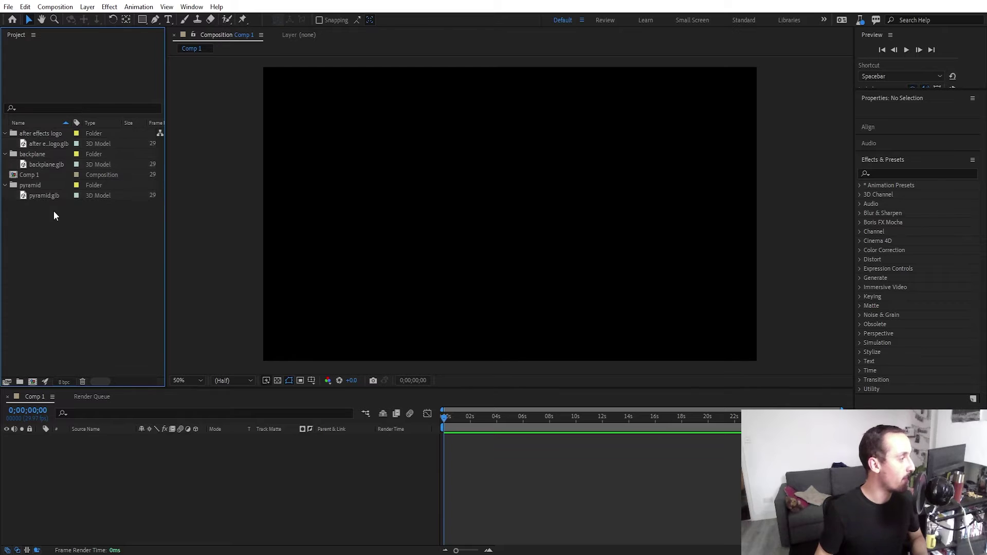
Create a project folder named objects and move the three GLB models into it
{"action": "left_click", "coordinate": [20, 382]}
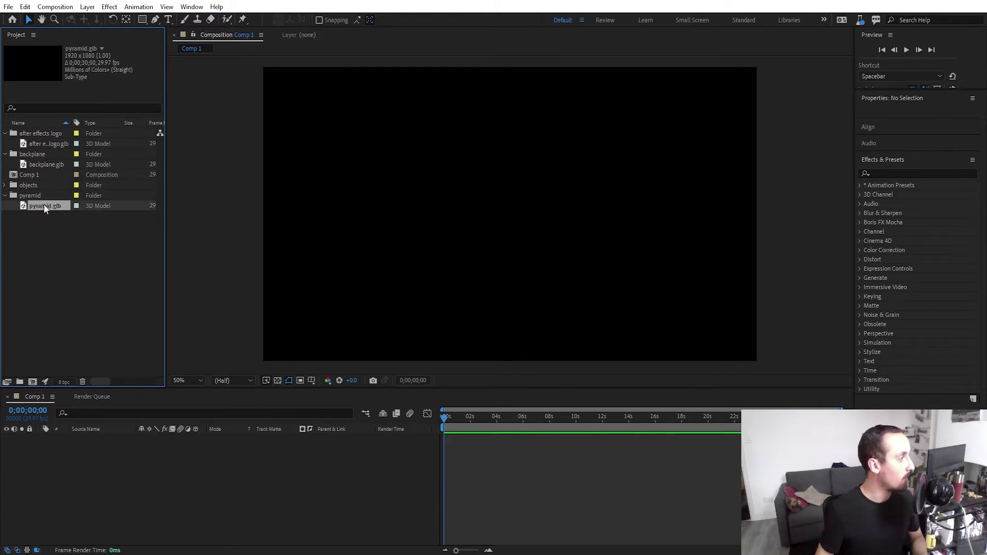
{"action": "left_click", "coordinate": [48, 164], "text": "ctrl"}
{"action": "left_click", "coordinate": [47, 135], "text": "ctrl"}
{"action": "left_click", "coordinate": [47, 136], "text": "ctrl"}
{"action": "left_click", "coordinate": [48, 143], "text": "ctrl"}
{"action": "left_click_drag", "start_coordinate": [47, 162], "coordinate": [45, 184]}
Delete the emptied after effects logo, backplane and pyramid folders from the project
{"action": "left_click", "coordinate": [42, 174]}
{"action": "left_click", "coordinate": [44, 143], "text": "ctrl"}
{"action": "left_click", "coordinate": [44, 134], "text": "ctrl"}
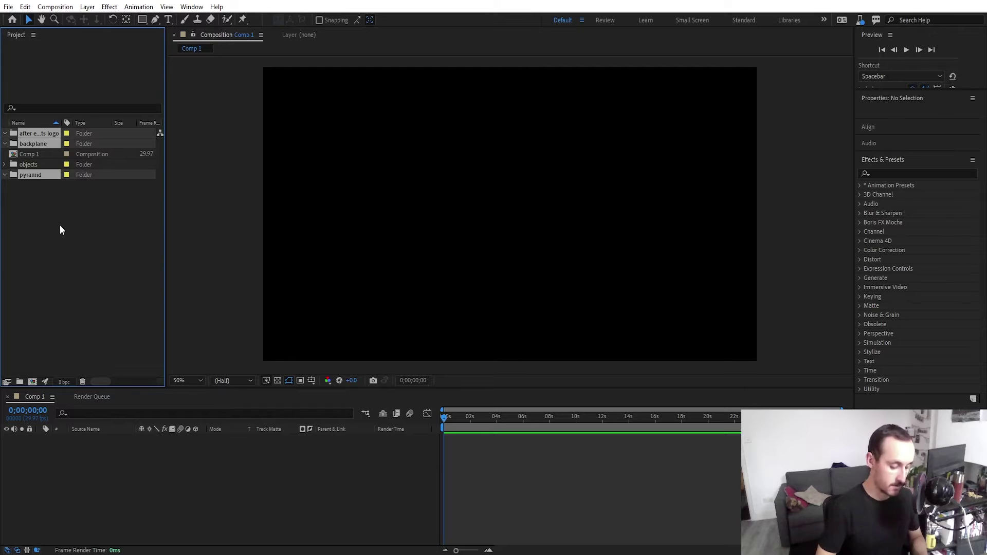
{"action": "key", "text": "Delete"}
Add backplane.glb to Comp 1 with its model Object Scale set to 50%
{"action": "left_click_drag", "start_coordinate": [46, 163], "coordinate": [510, 216]}
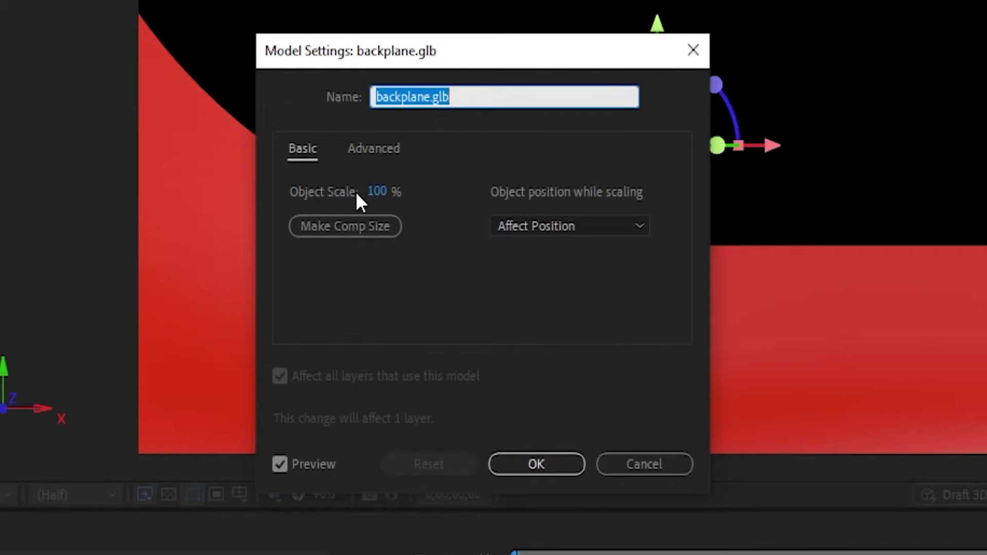
{"action": "left_click", "coordinate": [375, 225]}
{"action": "left_click_drag", "start_coordinate": [380, 66], "coordinate": [176, 99]}
{"action": "left_click_drag", "start_coordinate": [181, 234], "coordinate": [202, 234]}
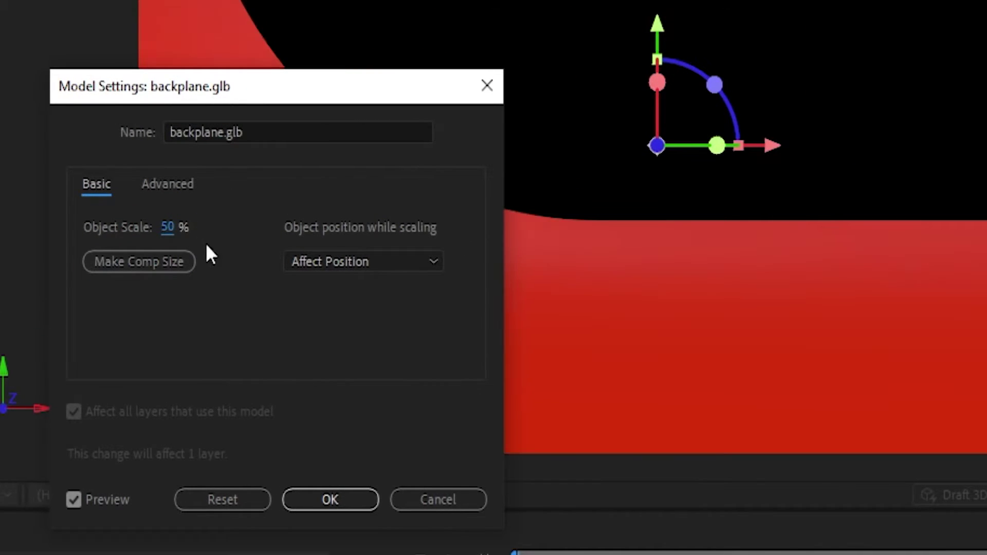
{"action": "left_click", "coordinate": [306, 494]}
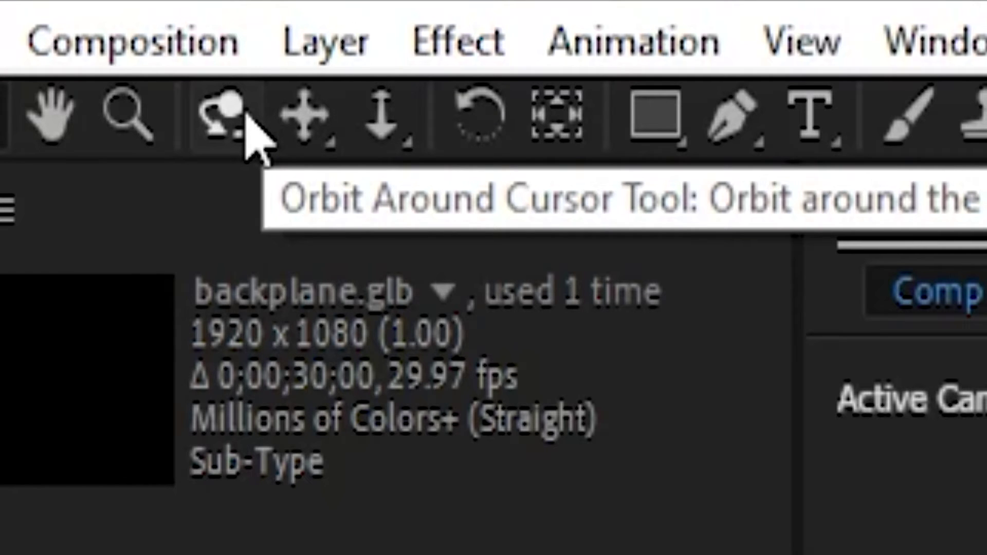
Orbit and dolly the default view to examine the backplane from another angle
{"action": "left_click", "coordinate": [246, 114]}
{"action": "left_click_drag", "start_coordinate": [561, 211], "coordinate": [456, 237]}
{"action": "key", "text": "2"}
{"action": "key", "text": "3"}
{"action": "left_click_drag", "start_coordinate": [517, 192], "coordinate": [547, 305]}
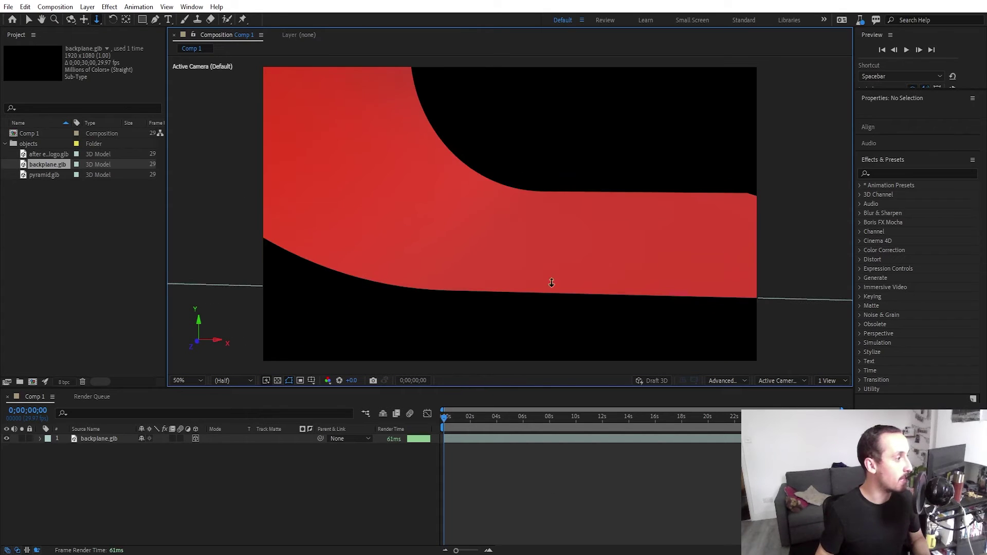
{"action": "key", "text": "1"}
Create a two-node camera with the 50mm preset in the composition
{"action": "left_click", "coordinate": [94, 8]}
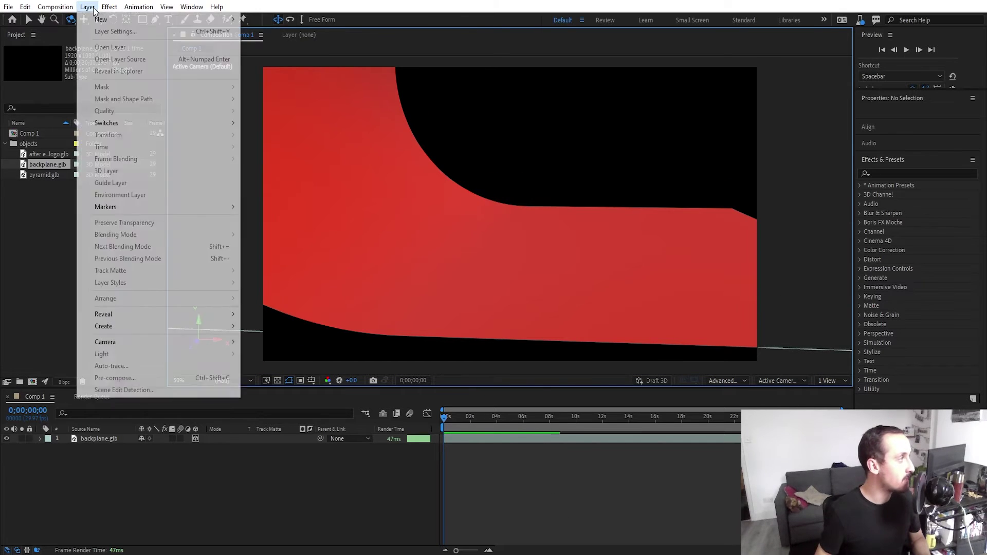
{"action": "mouse_move", "coordinate": [101, 21]}
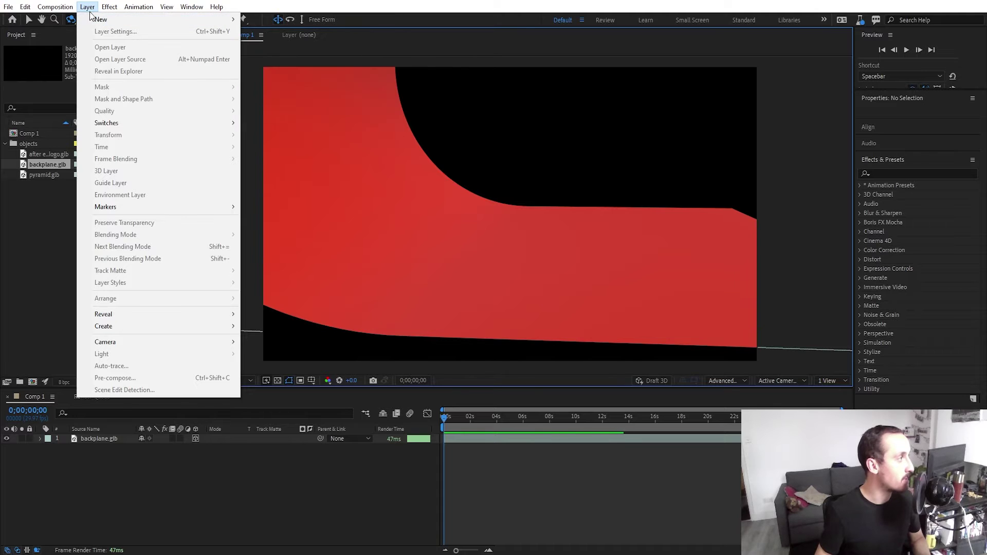
{"action": "left_click", "coordinate": [264, 55]}
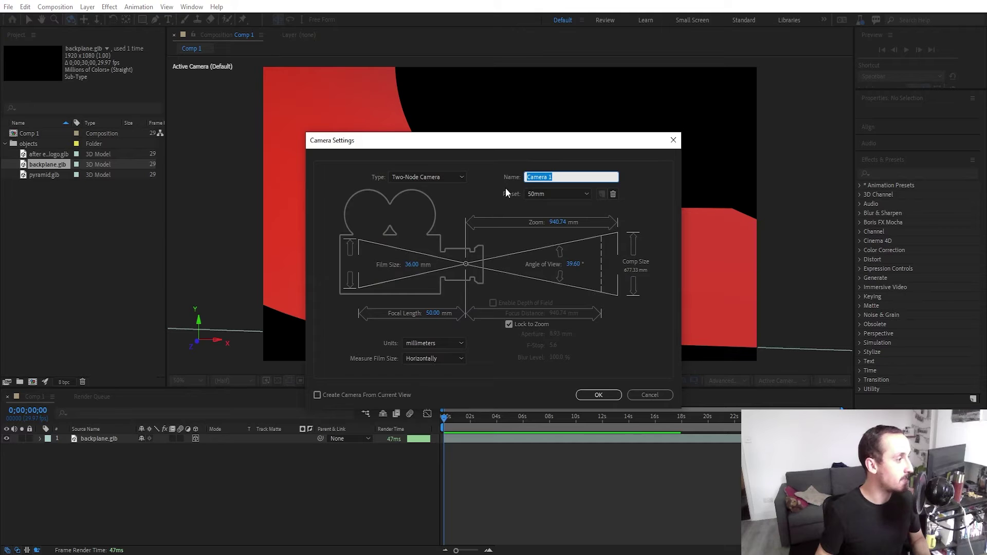
{"action": "left_click", "coordinate": [598, 396]}
Select the backplane layer and show the composition in a two-view layout beside the Left view
{"action": "left_click", "coordinate": [122, 450]}
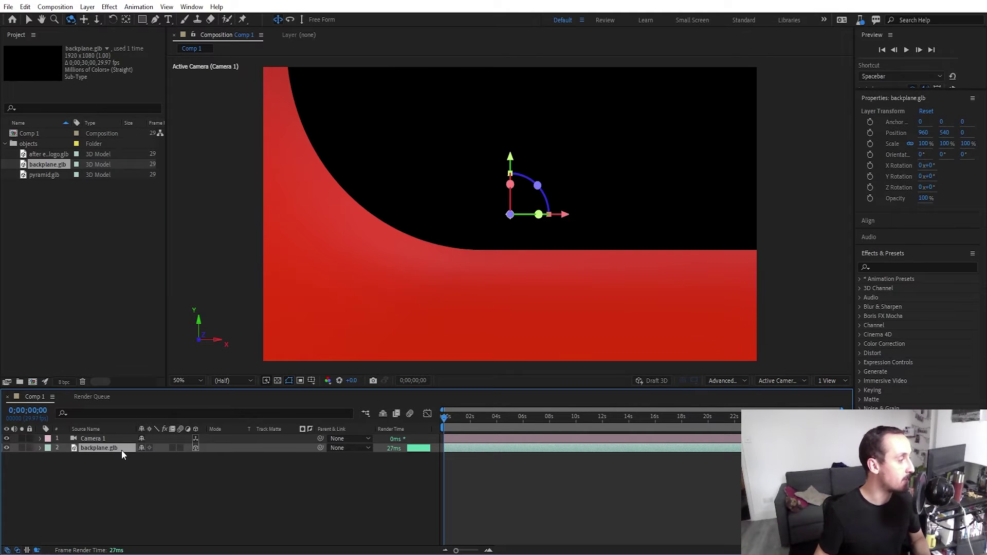
{"action": "left_click", "coordinate": [841, 381]}
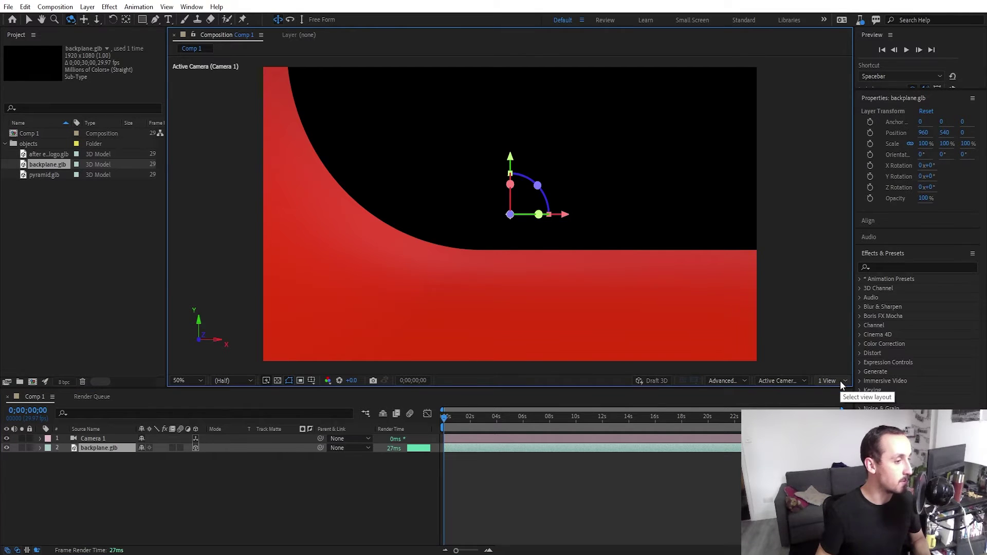
{"action": "left_click", "coordinate": [841, 383]}
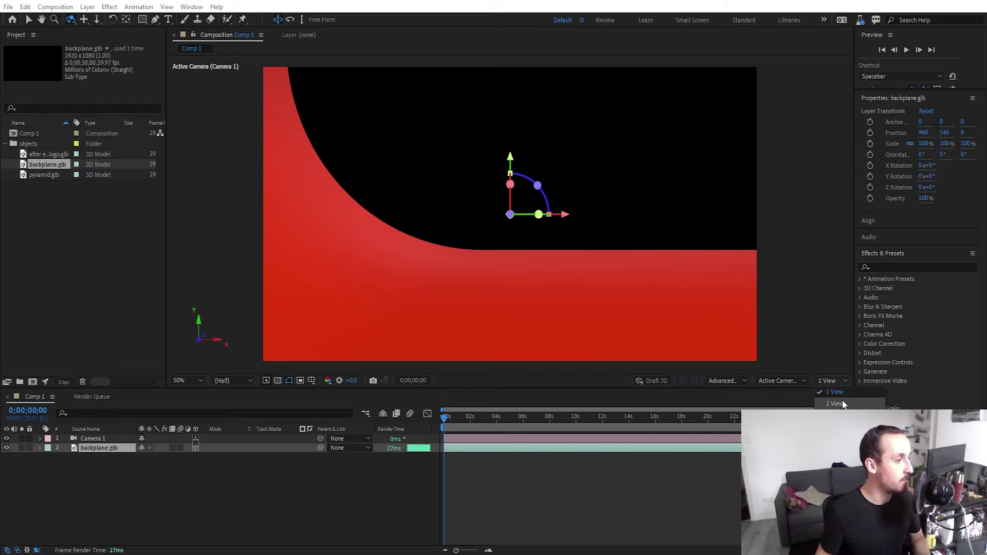
{"action": "left_click", "coordinate": [835, 404]}
{"action": "key", "text": "v"}
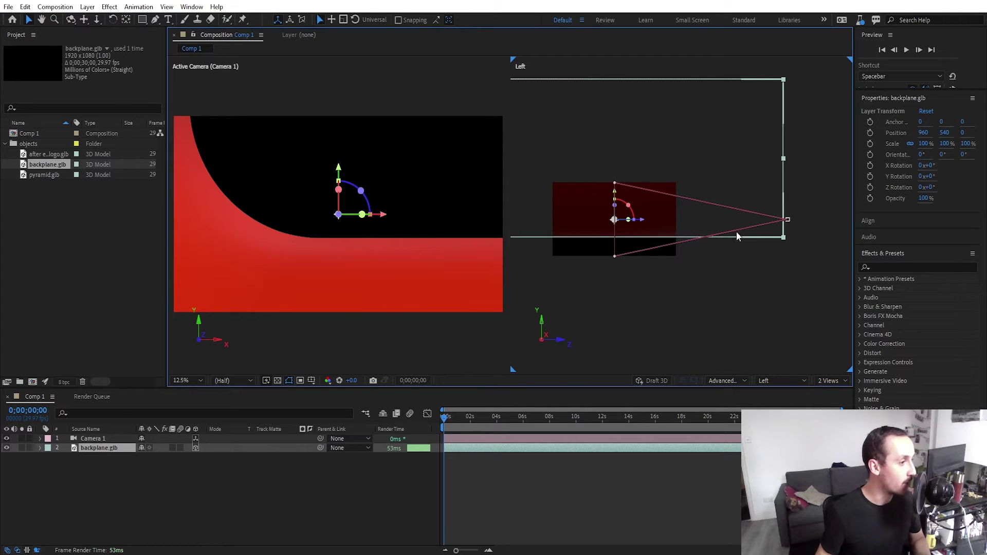
{"action": "scroll", "coordinate": [573, 202], "scroll_direction": "up", "scroll_amount": 1}
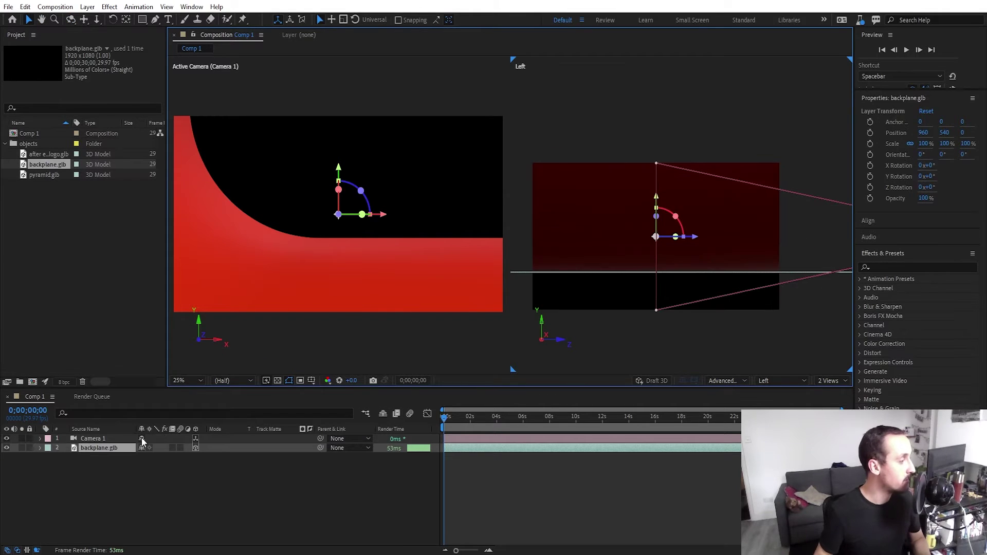
Set the backplane layer's Y Rotation to 90°
{"action": "left_click", "coordinate": [122, 448]}
{"action": "key", "text": "r"}
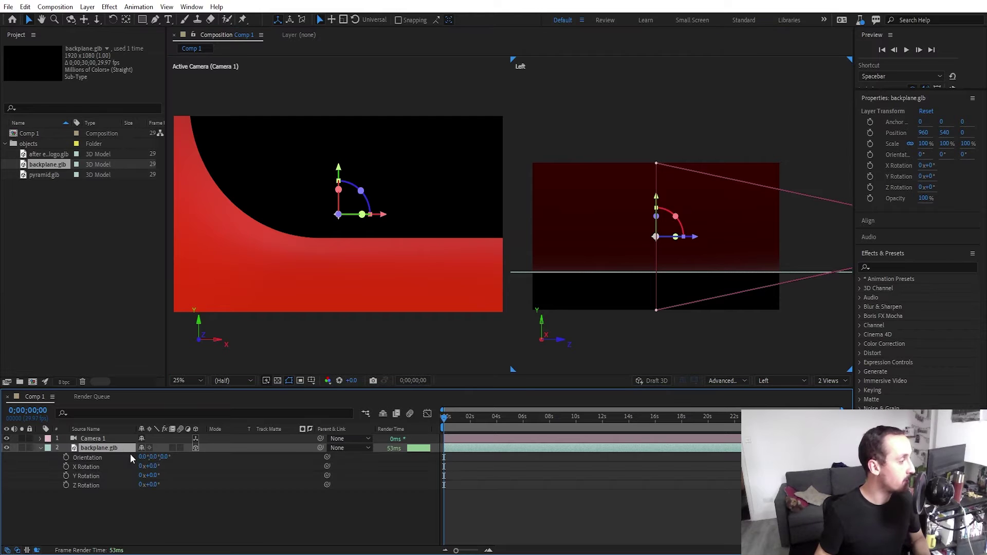
{"action": "left_click_drag", "start_coordinate": [154, 477], "coordinate": [195, 478]}
{"action": "left_click", "coordinate": [150, 477]}
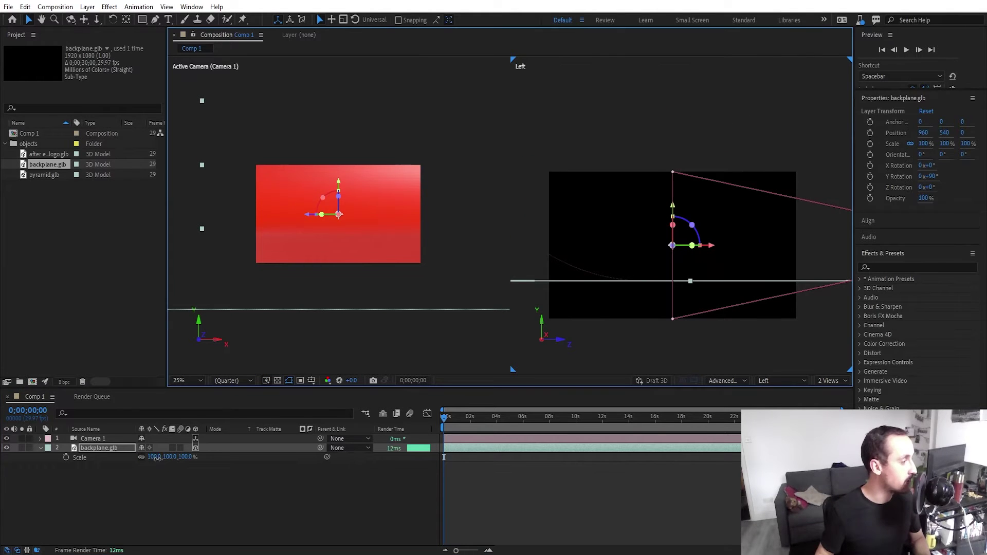
Scale the backplane layer to 60% and lower it to a Y position of 708
{"action": "left_click", "coordinate": [157, 457]}
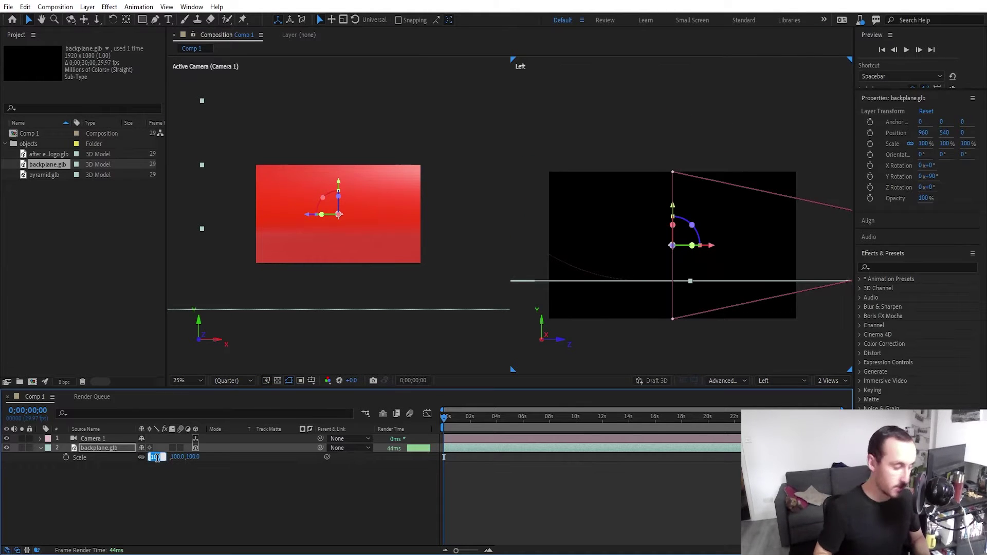
{"action": "type", "text": "60"}
{"action": "key", "text": "Return"}
{"action": "left_click", "coordinate": [170, 487]}
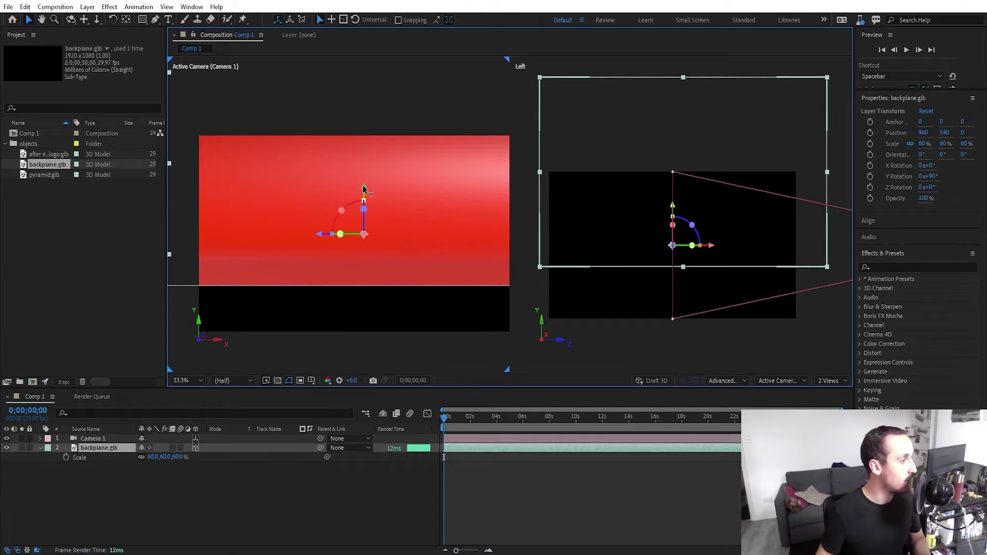
{"action": "left_click_drag", "start_coordinate": [365, 196], "coordinate": [369, 218]}
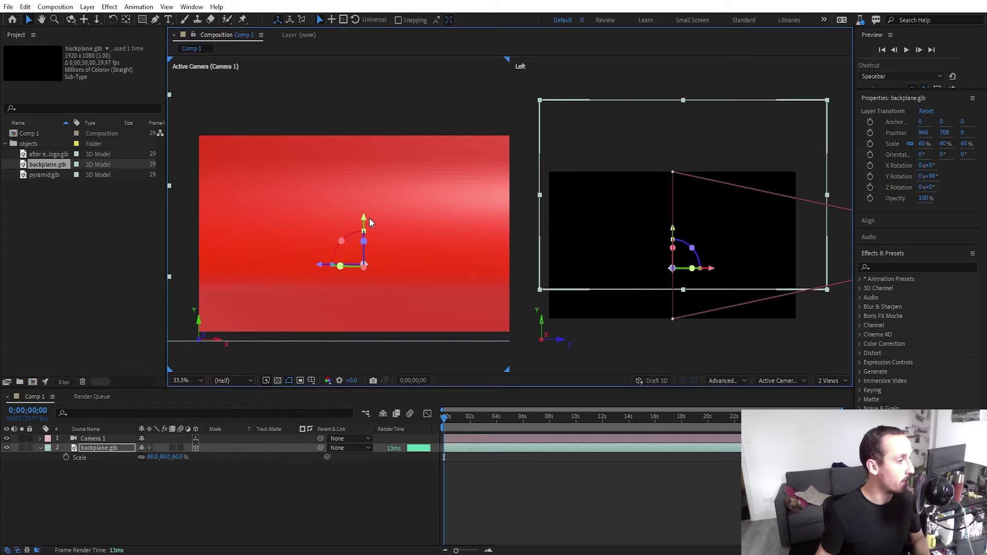
Add after effects logo.glb to the composition, keeping its Object Scale at 100%
{"action": "left_click", "coordinate": [66, 154]}
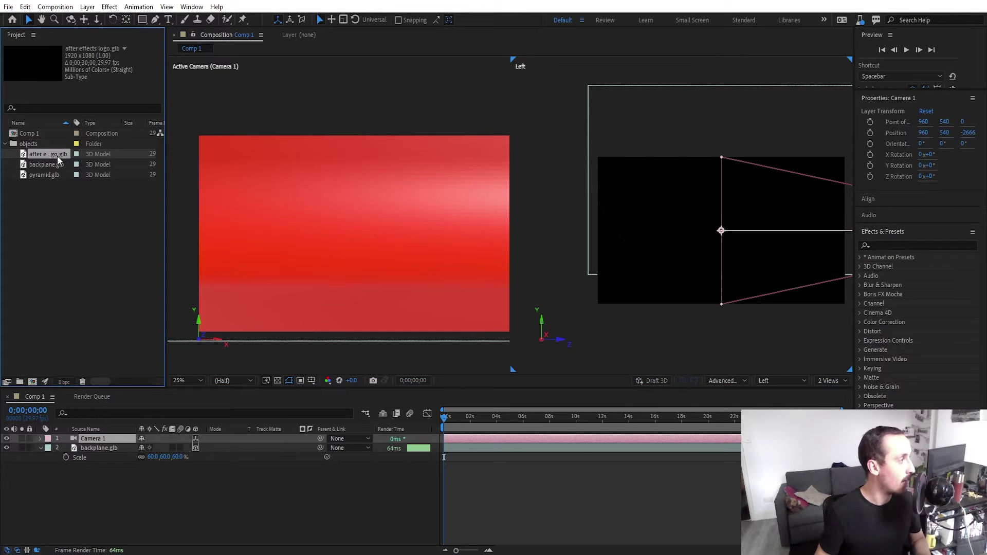
{"action": "left_click_drag", "start_coordinate": [57, 156], "coordinate": [368, 233]}
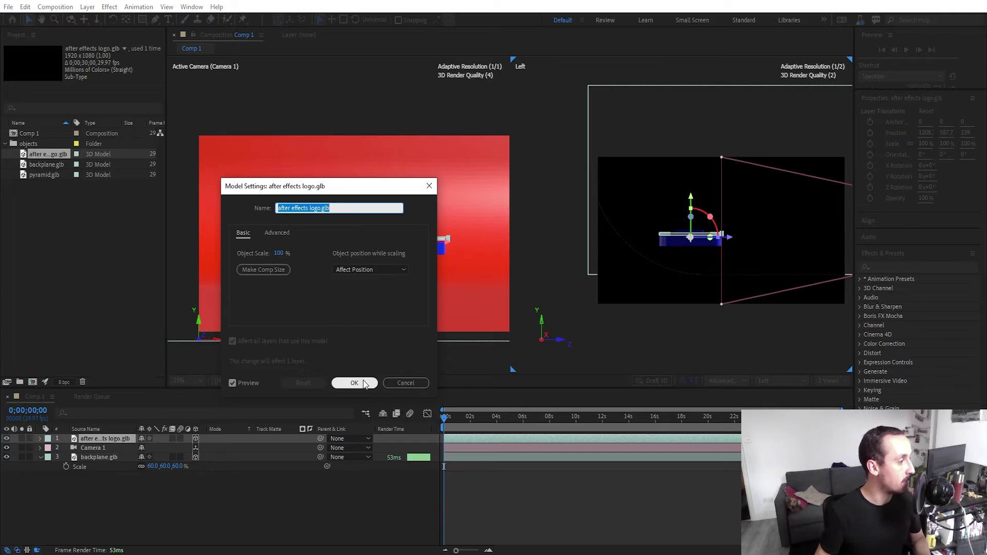
{"action": "left_click", "coordinate": [354, 383]}
Stand the logo upright by setting its X Rotation to 90°
{"action": "key", "text": "r"}
{"action": "left_click", "coordinate": [167, 466]}
{"action": "left_click_drag", "start_coordinate": [155, 467], "coordinate": [180, 466]}
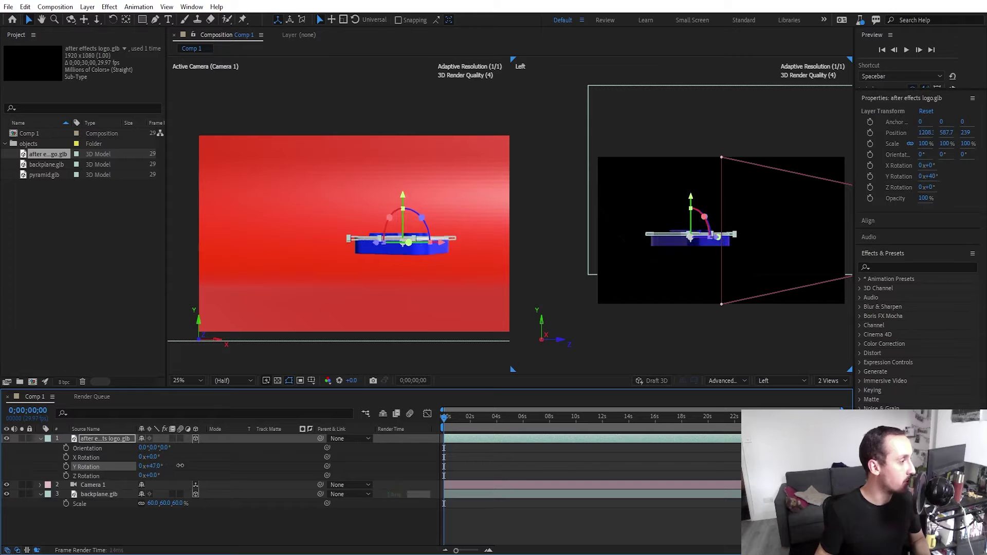
{"action": "left_click", "coordinate": [153, 457]}
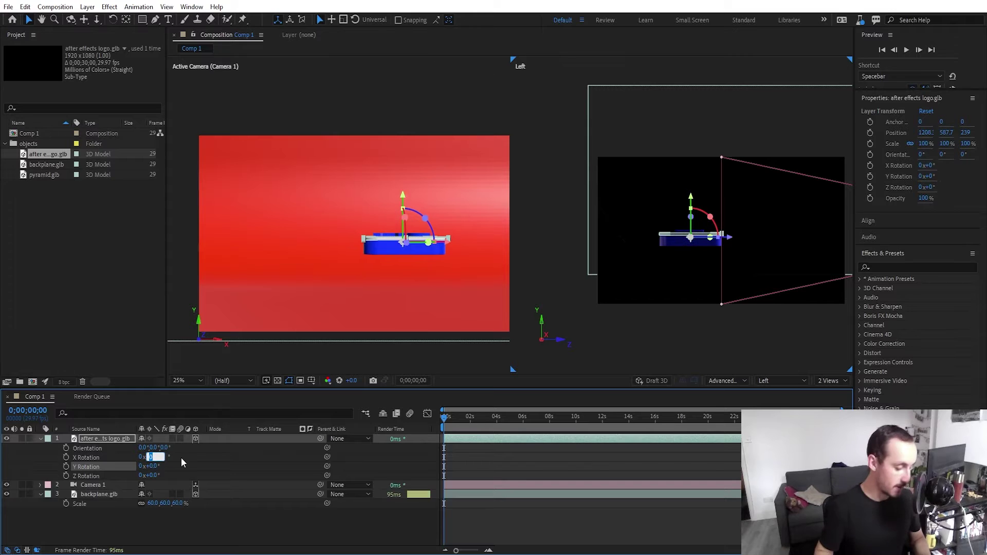
{"action": "type", "text": "90"}
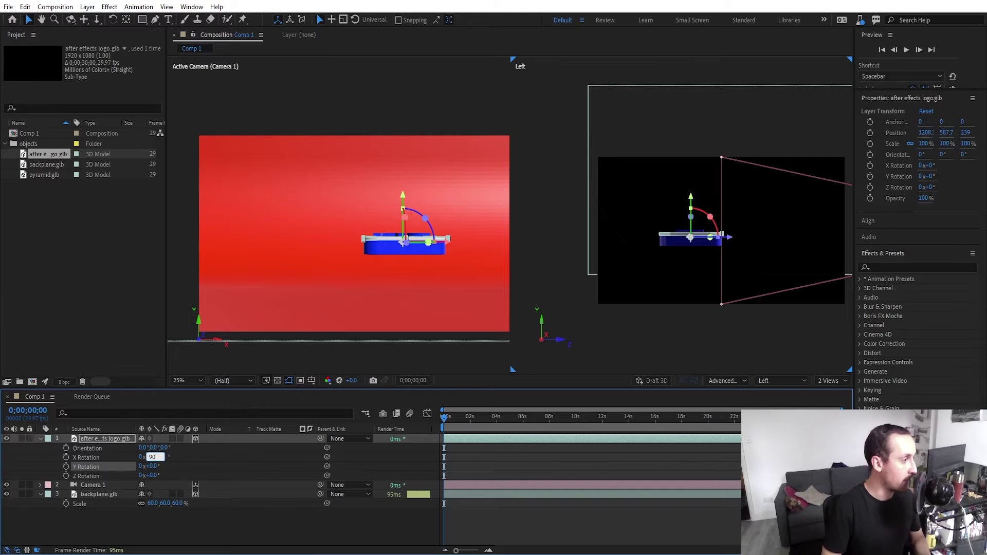
{"action": "key", "text": "Return"}
Tilt the logo to X 68°, Y -13° and Z 26°, and move it to about X 913, Y 557
{"action": "mouse_move", "coordinate": [153, 476]}
{"action": "left_mouse_down"}
{"action": "mouse_move", "coordinate": [171, 476]}
{"action": "mouse_move", "coordinate": [149, 456]}
{"action": "mouse_move", "coordinate": [145, 467]}
{"action": "left_mouse_up"}
{"action": "left_click_drag", "start_coordinate": [389, 274], "coordinate": [342, 269]}
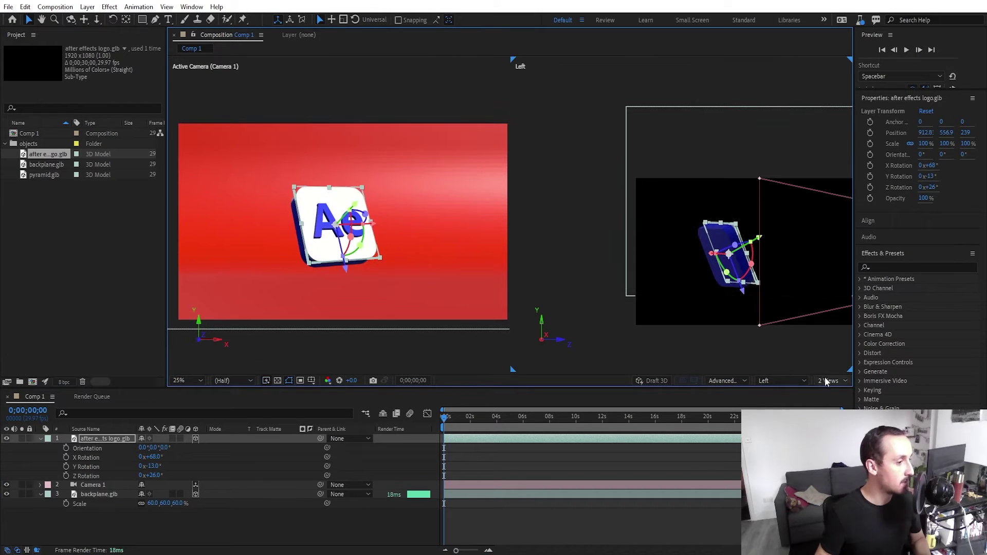
Return to the one-view layout and scale the logo layer to 120%
{"action": "left_click", "coordinate": [826, 379]}
{"action": "left_click", "coordinate": [828, 392]}
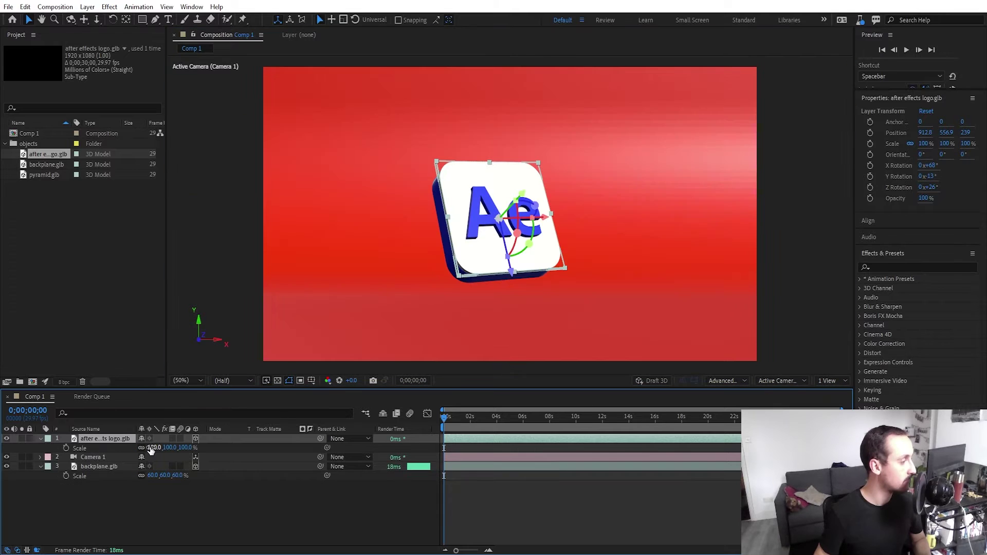
{"action": "left_click", "coordinate": [152, 449]}
{"action": "type", "text": "120"}
{"action": "key", "text": "Return"}
{"action": "left_click", "coordinate": [118, 467]}
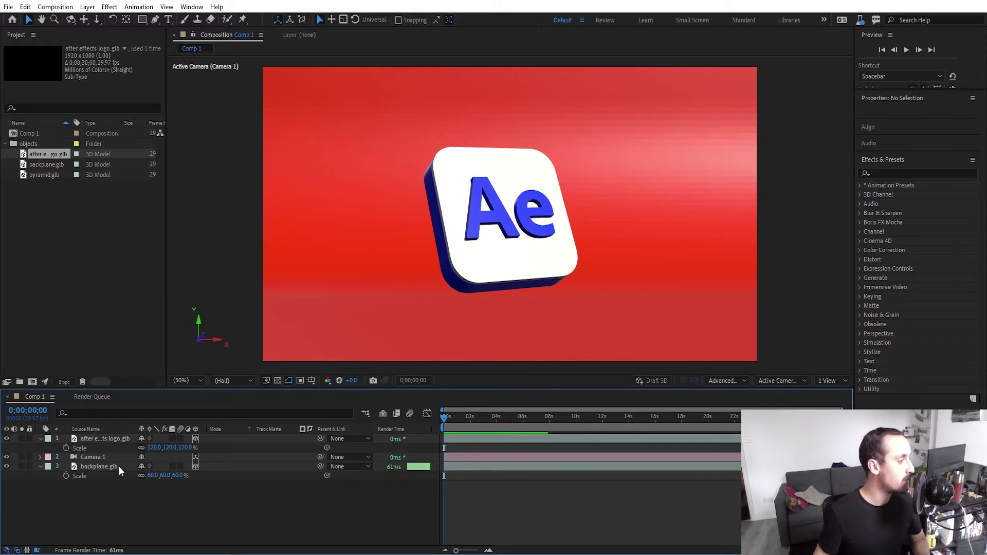
Add an adjustment layer above all the layers in Comp 1
{"action": "left_click", "coordinate": [905, 174]}
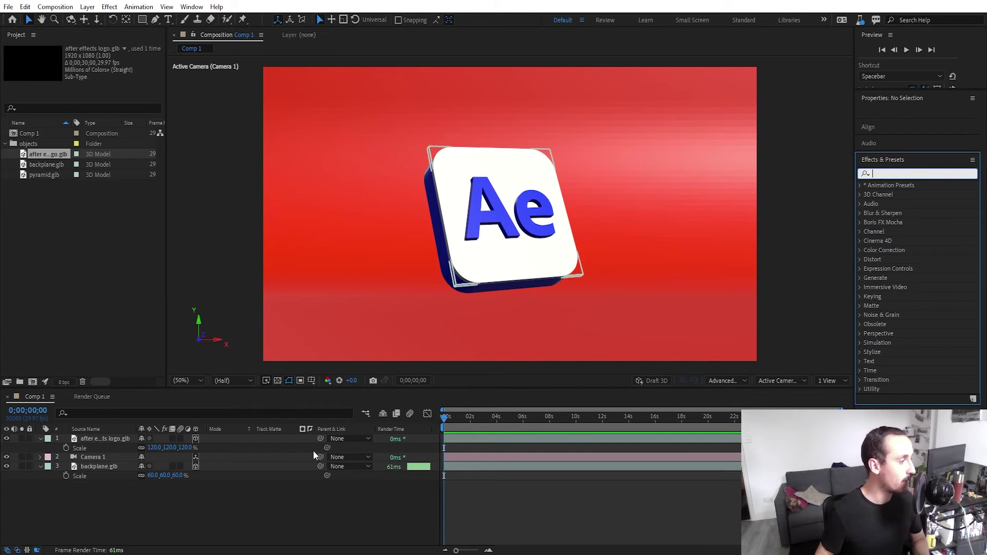
{"action": "left_click", "coordinate": [151, 486]}
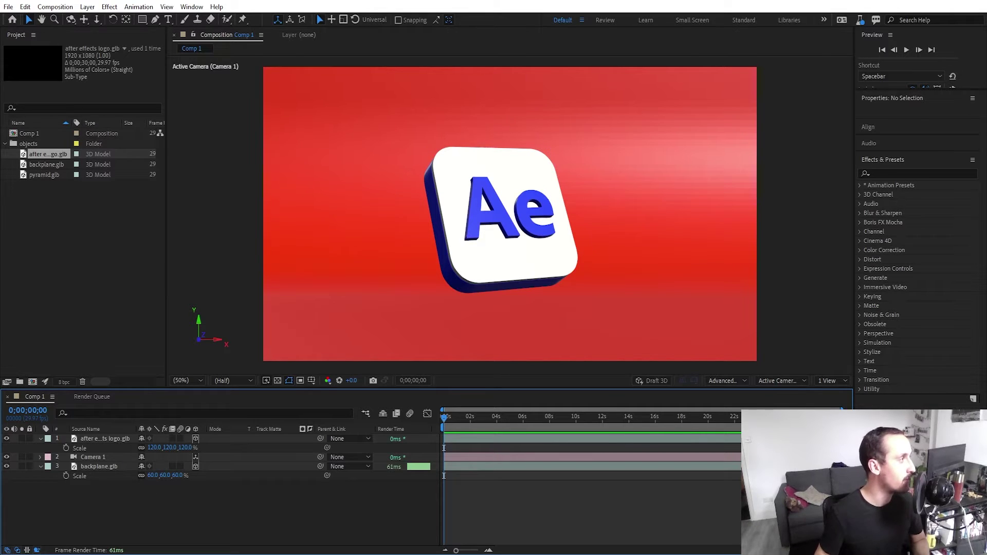
{"action": "left_click", "coordinate": [95, 9]}
{"action": "mouse_move", "coordinate": [129, 18]}
{"action": "left_click", "coordinate": [302, 91]}
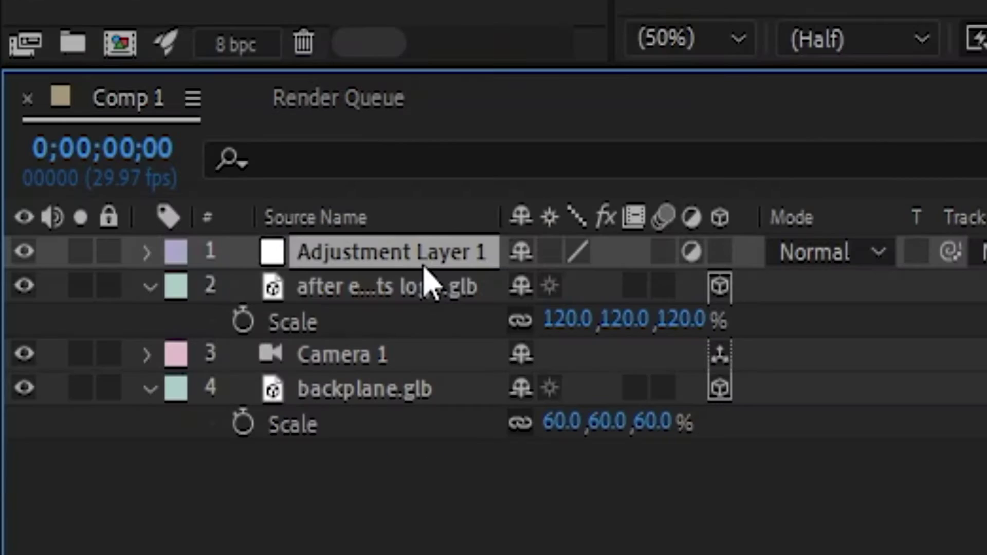
Move the adjustment layer directly above backplane.glb and apply the Hue/Saturation effect to it
{"action": "left_click_drag", "start_coordinate": [425, 267], "coordinate": [427, 383]}
{"action": "left_click", "coordinate": [882, 234]}
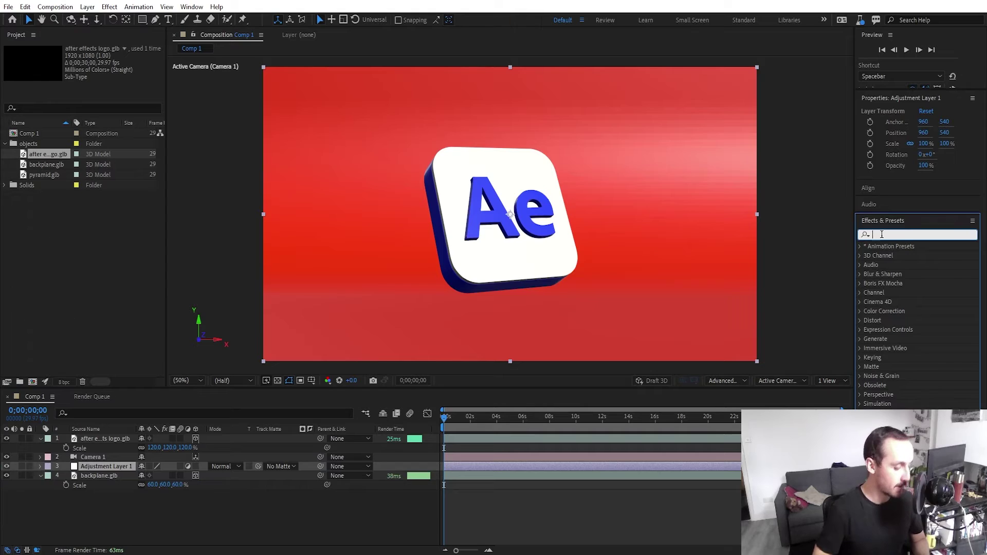
{"action": "type", "text": "hue"}
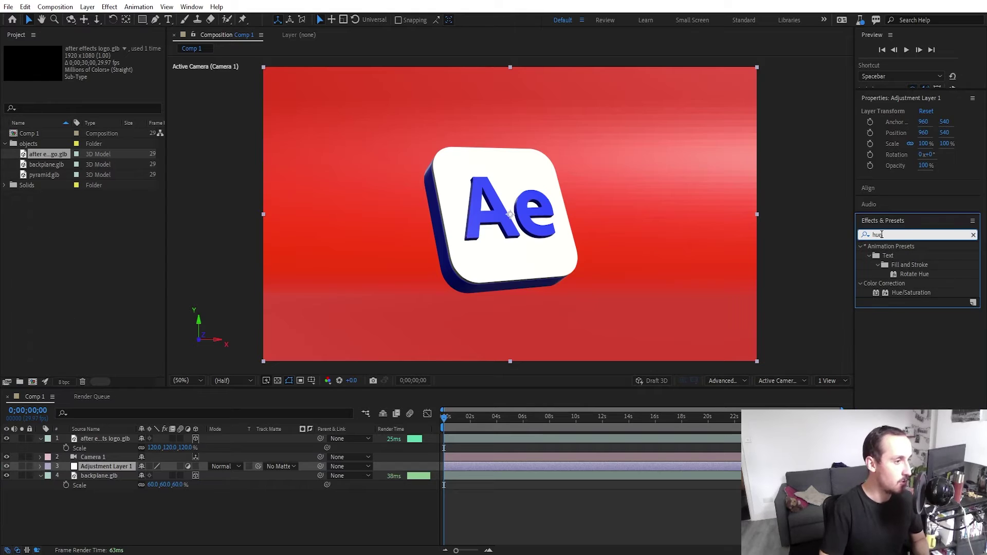
{"action": "double_click", "coordinate": [910, 292]}
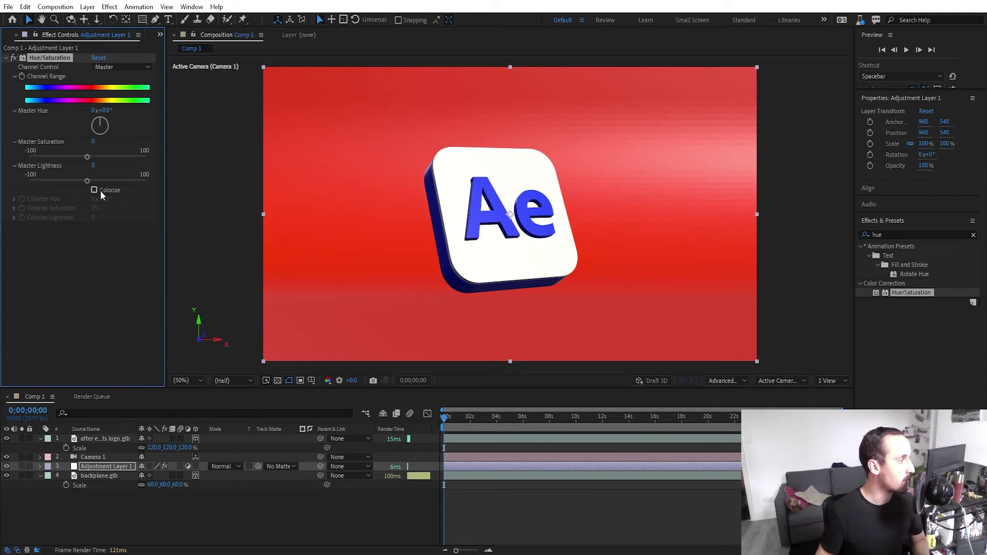
Enable Colorize in the Hue/Saturation effect and shift the Colorize Hue until the backplane is purple
{"action": "left_click", "coordinate": [100, 192]}
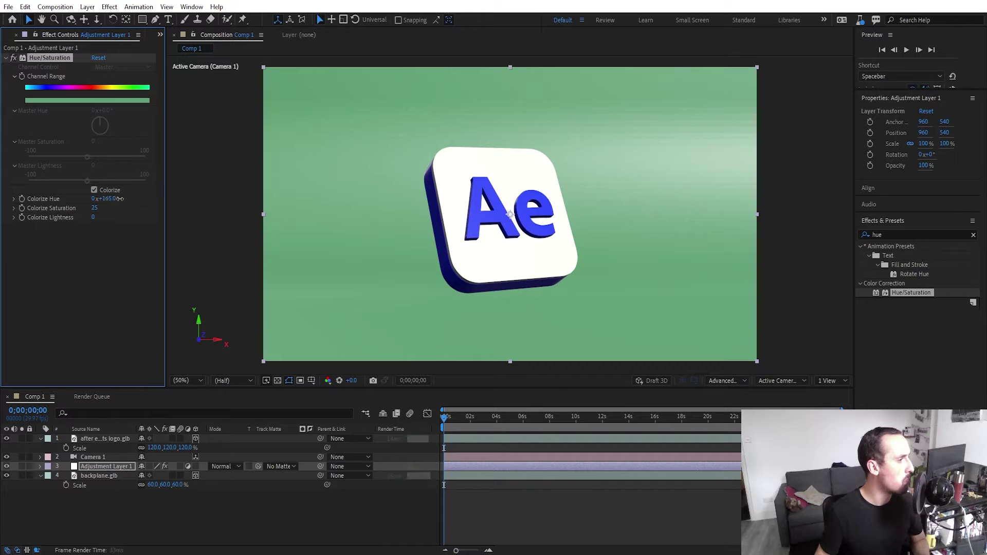
{"action": "left_click_drag", "start_coordinate": [108, 199], "coordinate": [131, 199]}
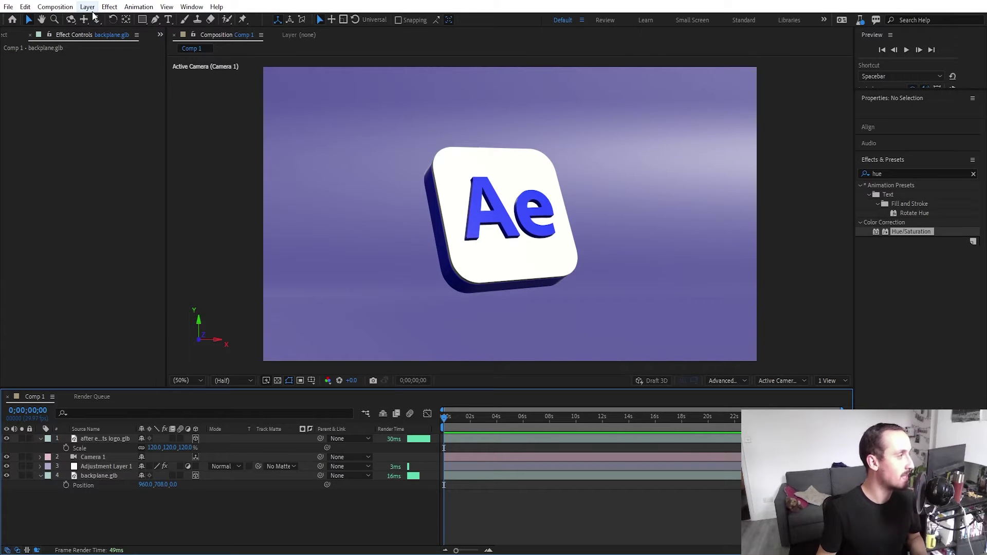
Add a light of type Environment to Comp 1, keeping its other default settings
{"action": "left_click", "coordinate": [88, 7]}
{"action": "mouse_move", "coordinate": [101, 19]}
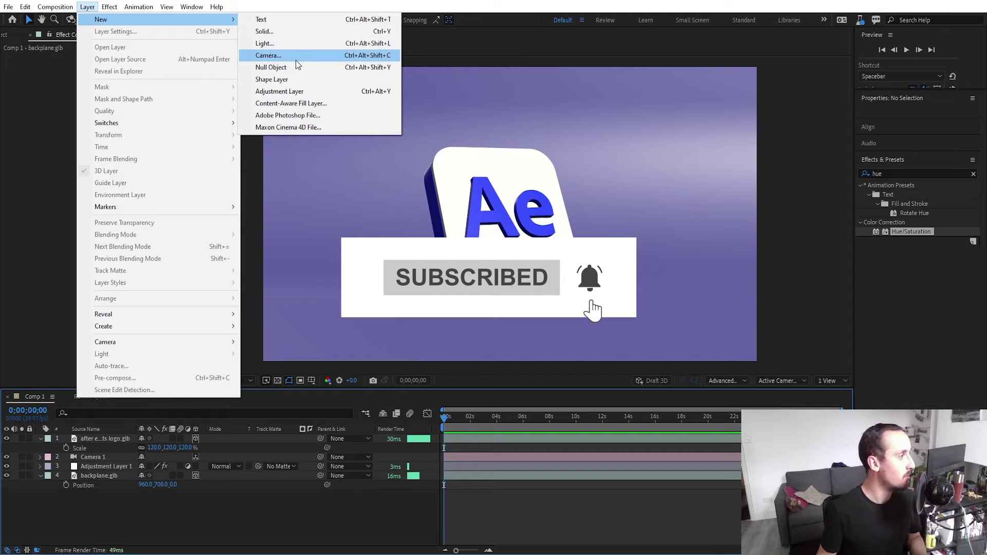
{"action": "left_click", "coordinate": [294, 43]}
{"action": "left_click", "coordinate": [503, 173]}
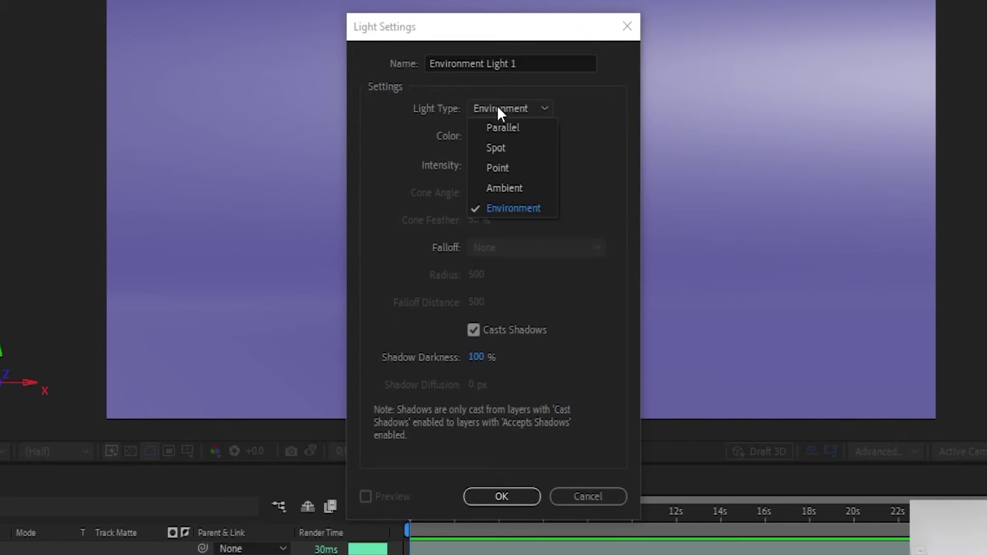
{"action": "left_click", "coordinate": [530, 216]}
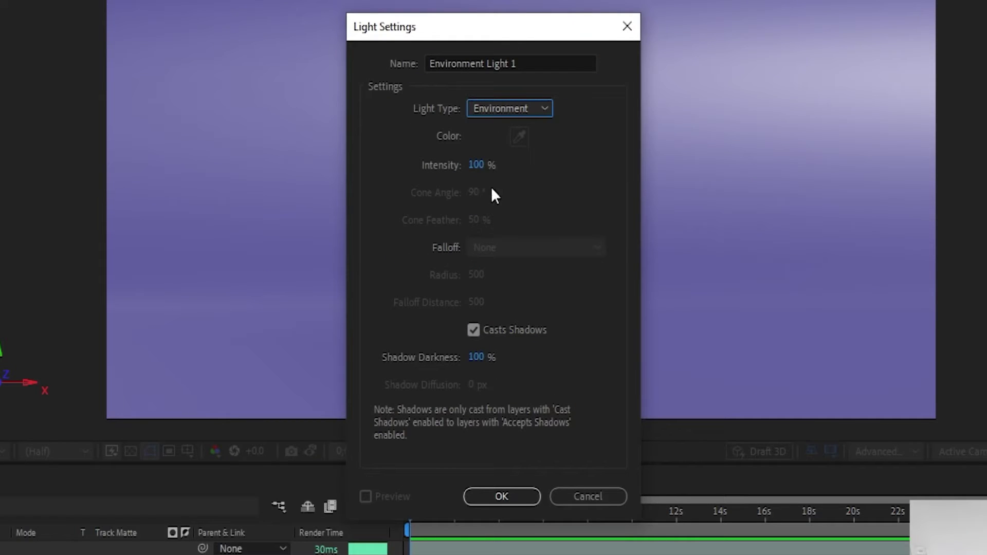
{"action": "left_click", "coordinate": [531, 497]}
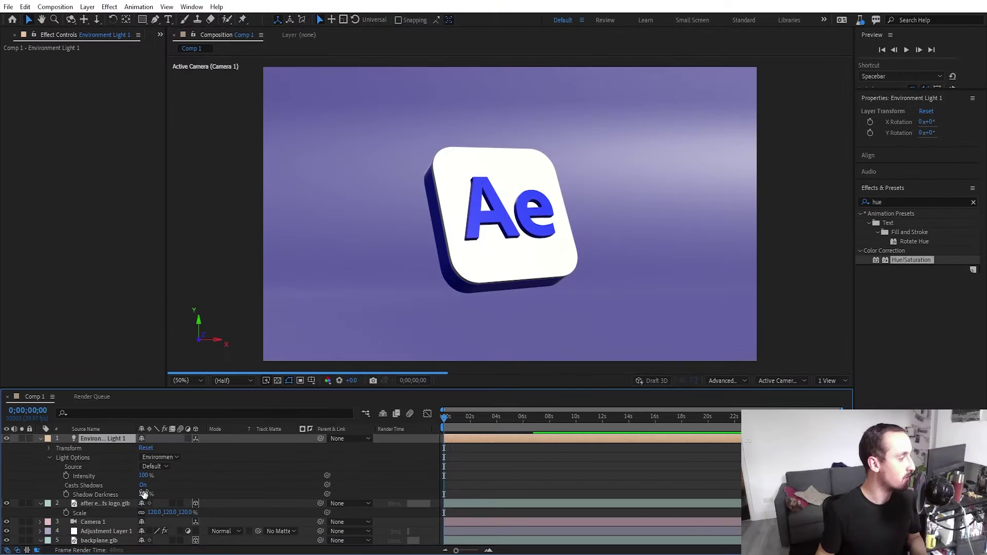
Check which sources are available for the environment light
{"action": "left_click", "coordinate": [150, 464]}
{"action": "left_click", "coordinate": [152, 468]}
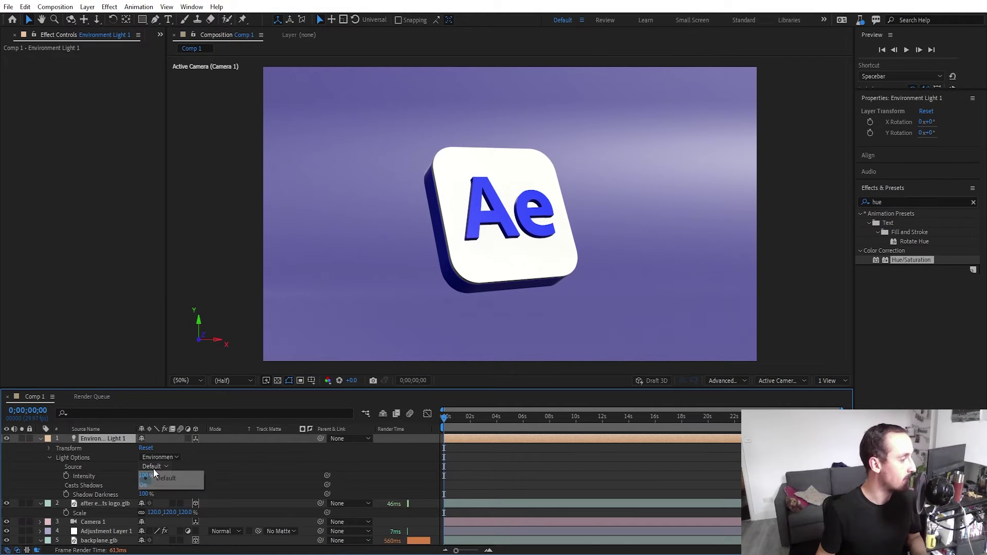
{"action": "left_click", "coordinate": [132, 471]}
Import the HDRIS folder from the 3D Beta directory into the project
{"action": "left_click", "coordinate": [12, 35]}
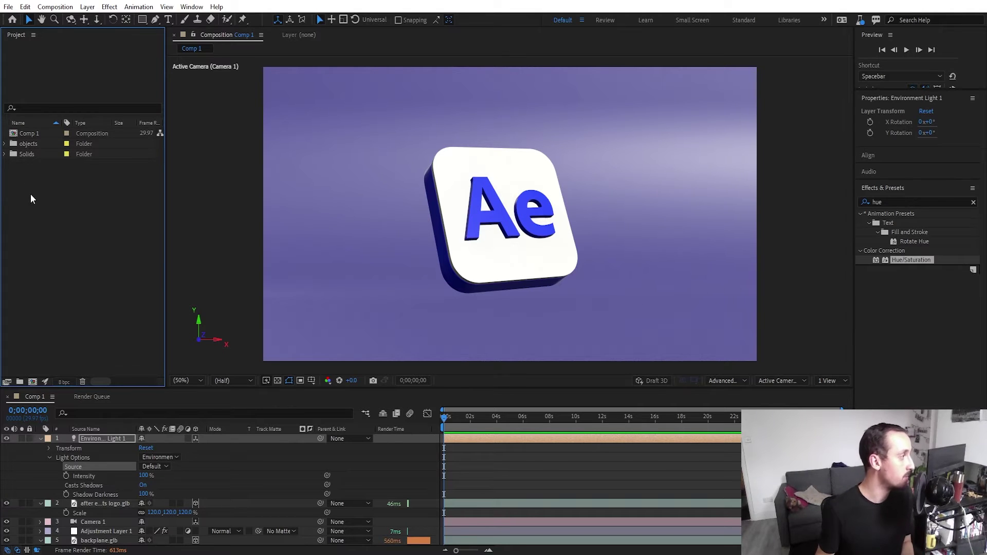
{"action": "double_click", "coordinate": [30, 194]}
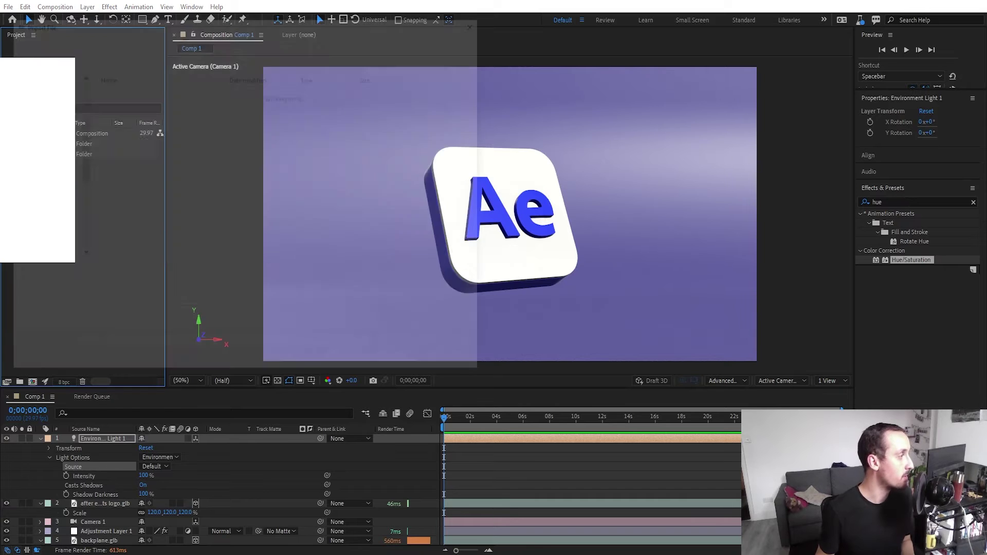
{"action": "left_click", "coordinate": [234, 40]}
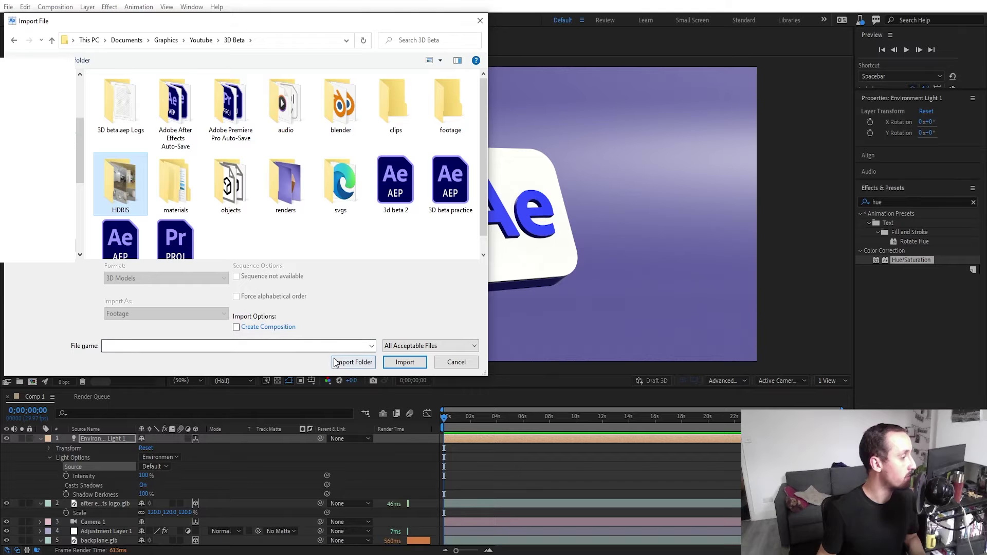
{"action": "left_click", "coordinate": [350, 362]}
Add MR_INT-002_BathroomHard_Pierre.hdr to Comp 1 and set it as the environment light's source
{"action": "left_click", "coordinate": [39, 174]}
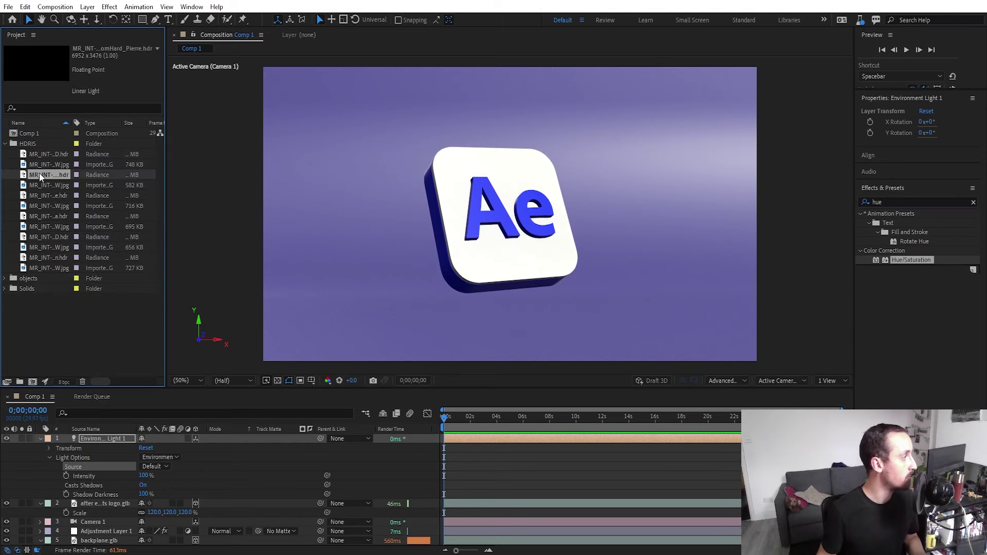
{"action": "left_click_drag", "start_coordinate": [40, 175], "coordinate": [100, 434]}
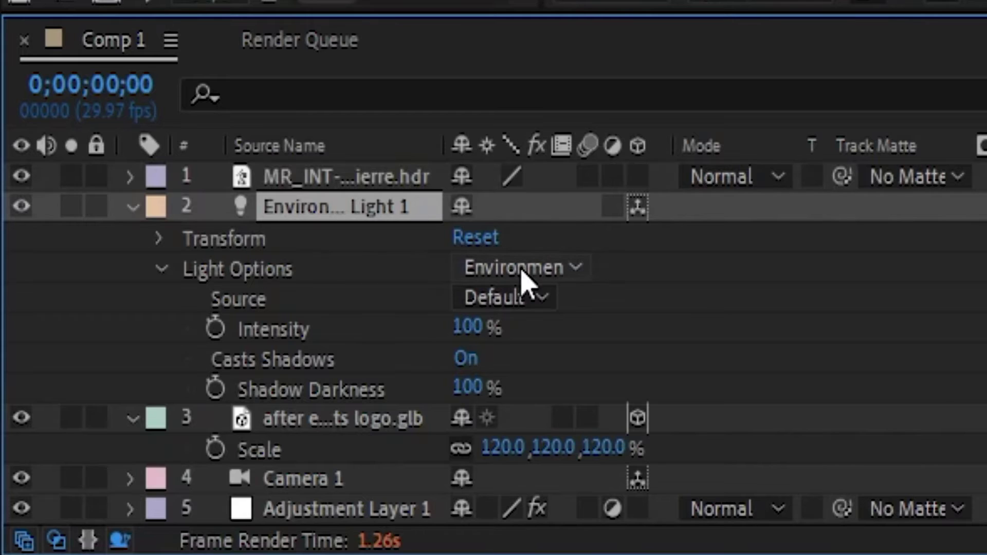
{"action": "left_click", "coordinate": [524, 298]}
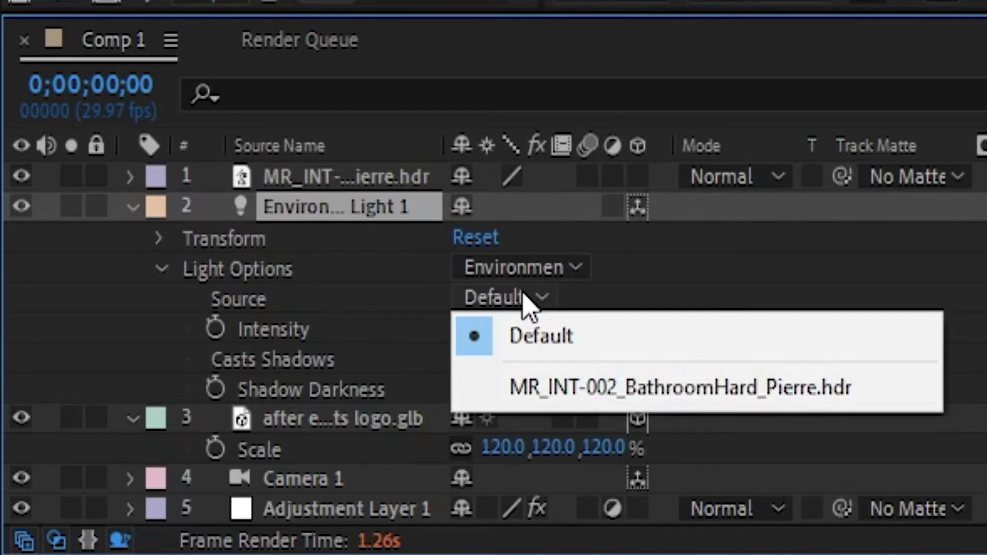
{"action": "left_click", "coordinate": [666, 399]}
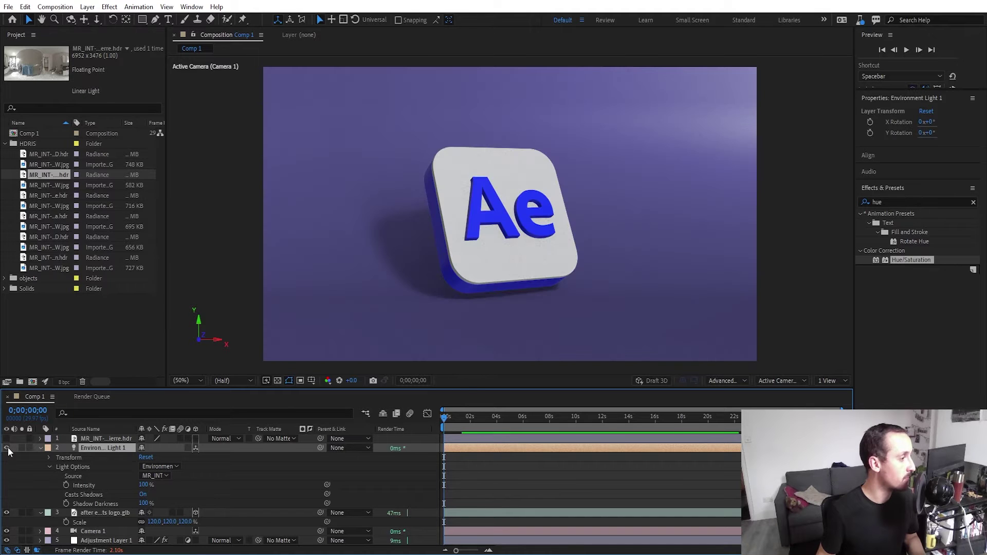
{"action": "left_click", "coordinate": [8, 448]}
{"action": "left_click", "coordinate": [8, 448]}
Try rotating the environment light to about X 125° and Y 184°
{"action": "left_click", "coordinate": [49, 458]}
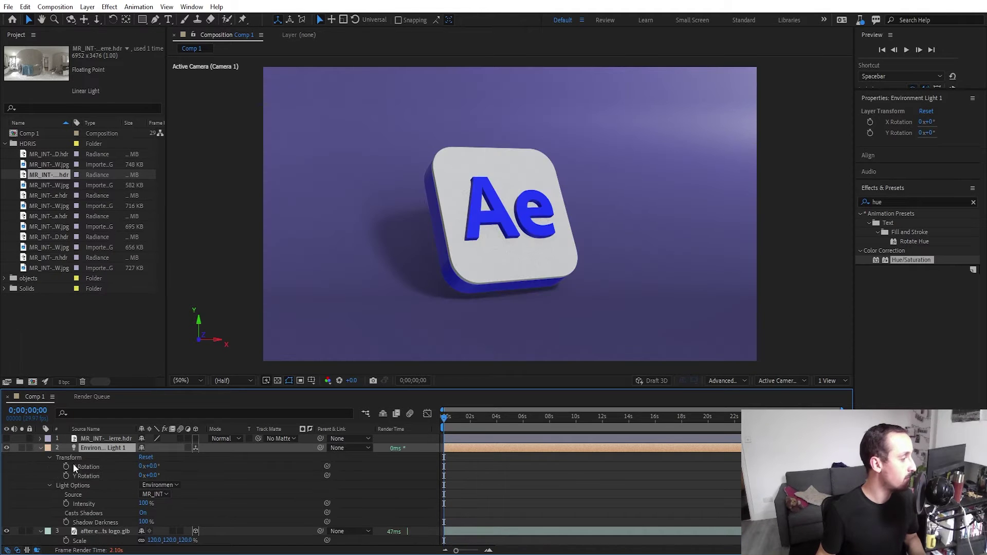
{"action": "left_click", "coordinate": [85, 475]}
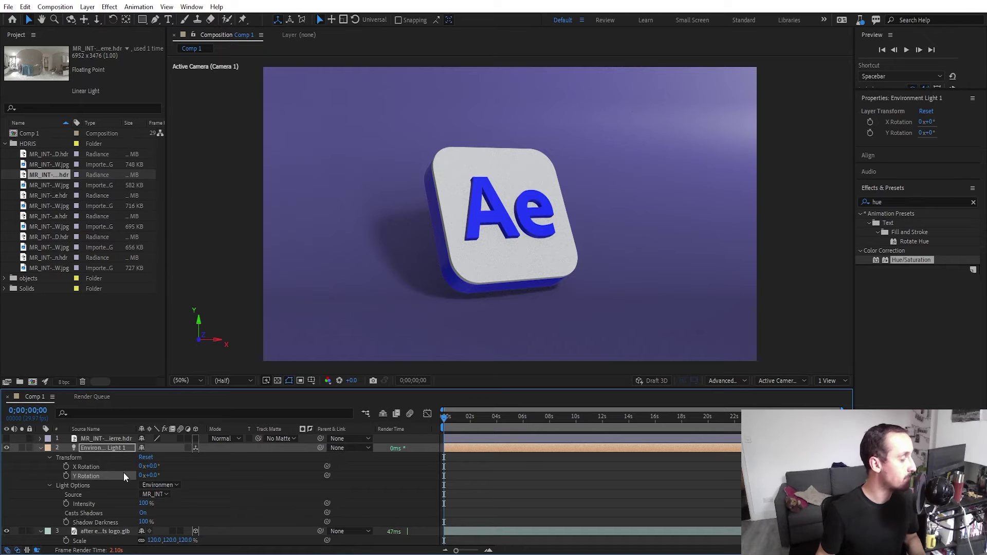
{"action": "left_click_drag", "start_coordinate": [146, 475], "coordinate": [214, 465]}
In a two-view layout, move the backplane down and back to about Y 806, Z 500
{"action": "left_click", "coordinate": [827, 381]}
{"action": "left_click", "coordinate": [831, 403]}
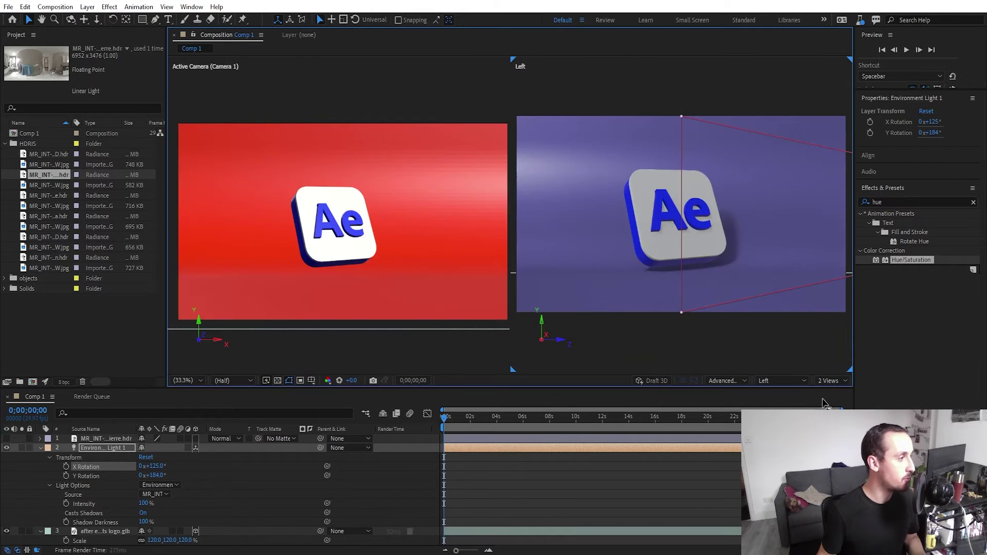
{"action": "scroll", "coordinate": [591, 321], "scroll_direction": "down", "scroll_amount": 2}
{"action": "scroll", "coordinate": [591, 321], "scroll_direction": "up", "scroll_amount": 2}
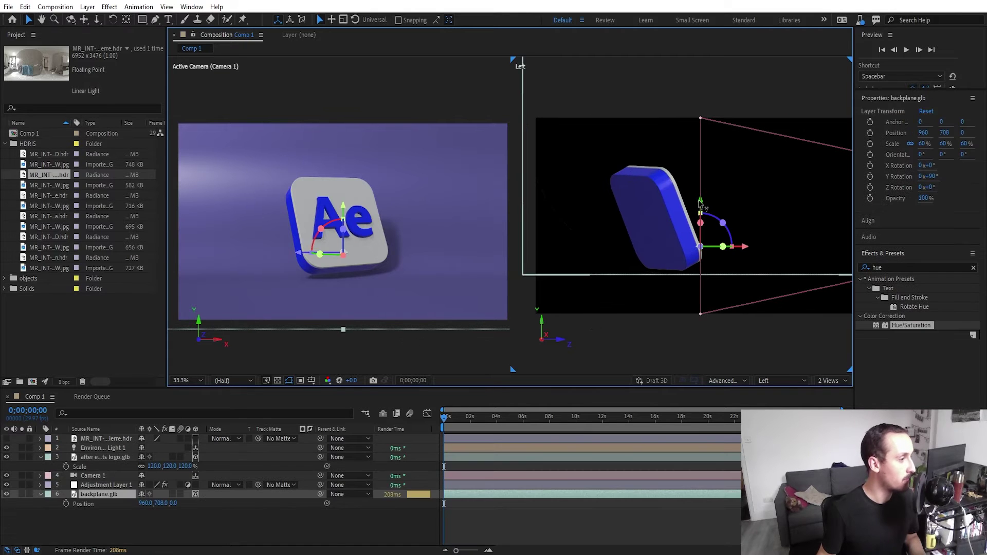
{"action": "left_click_drag", "start_coordinate": [700, 205], "coordinate": [700, 223]}
{"action": "left_click_drag", "start_coordinate": [743, 266], "coordinate": [708, 267]}
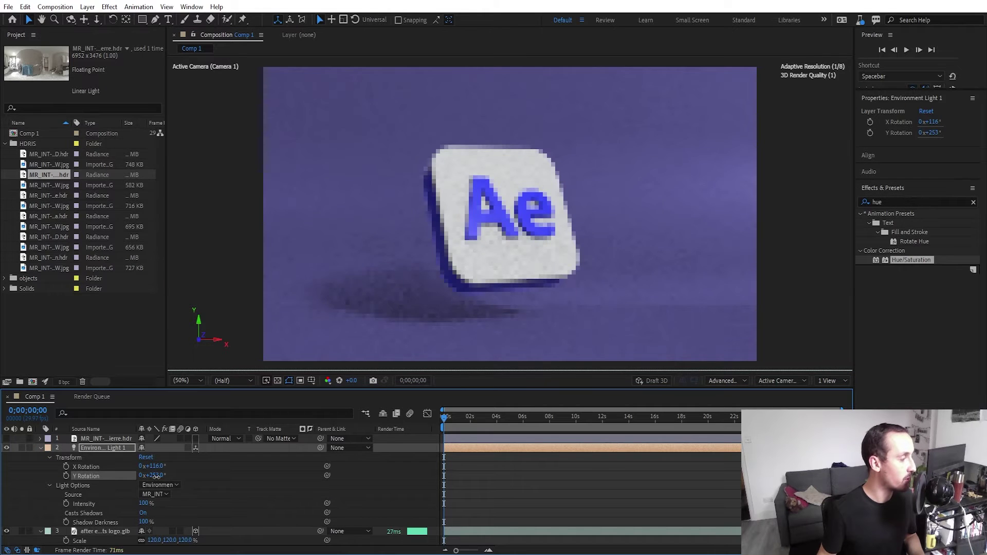
Set the environment light's rotation to X 116° and Y 265°, and save the project
{"action": "left_click_drag", "start_coordinate": [154, 476], "coordinate": [161, 475]}
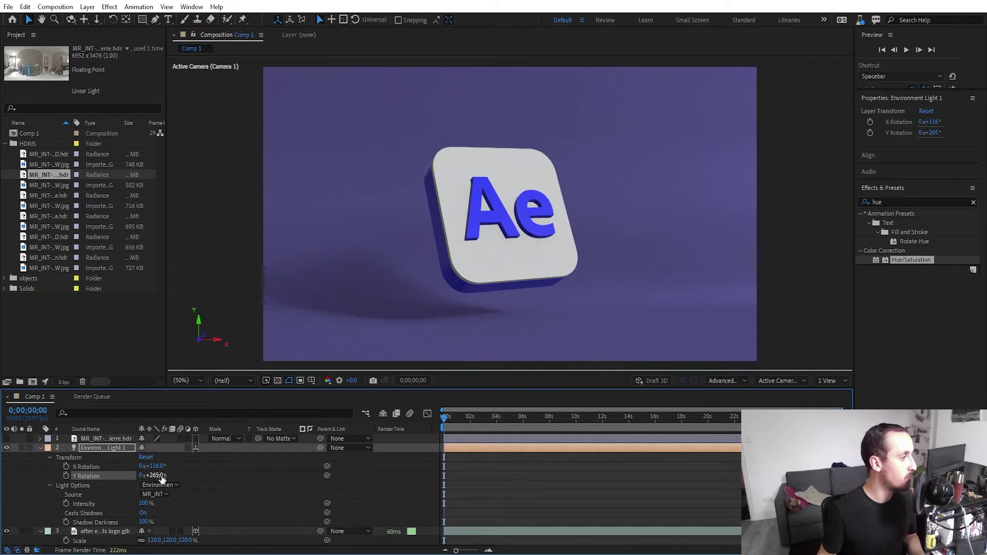
{"action": "key", "text": "ctrl+s"}
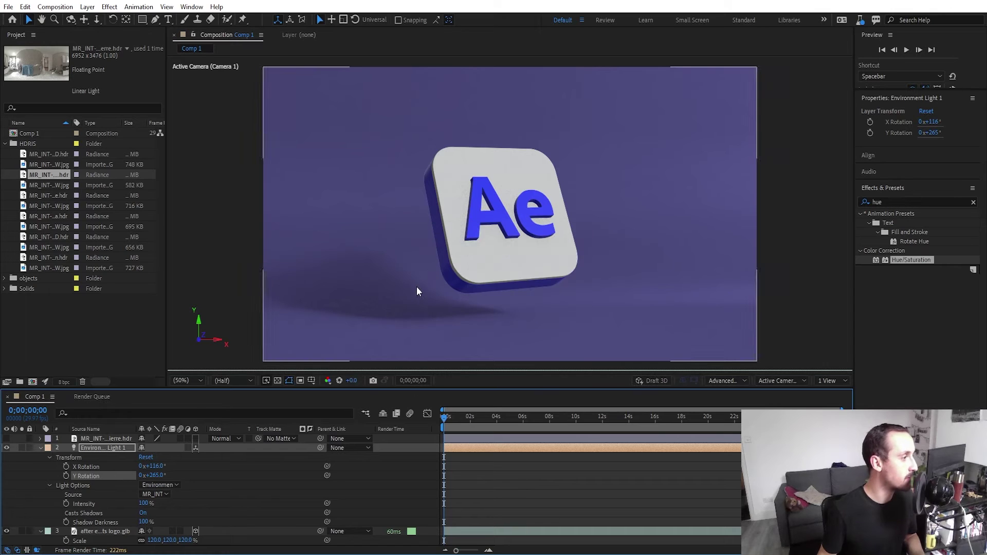
Set the environment light's intensity to 120%
{"action": "left_click", "coordinate": [98, 448]}
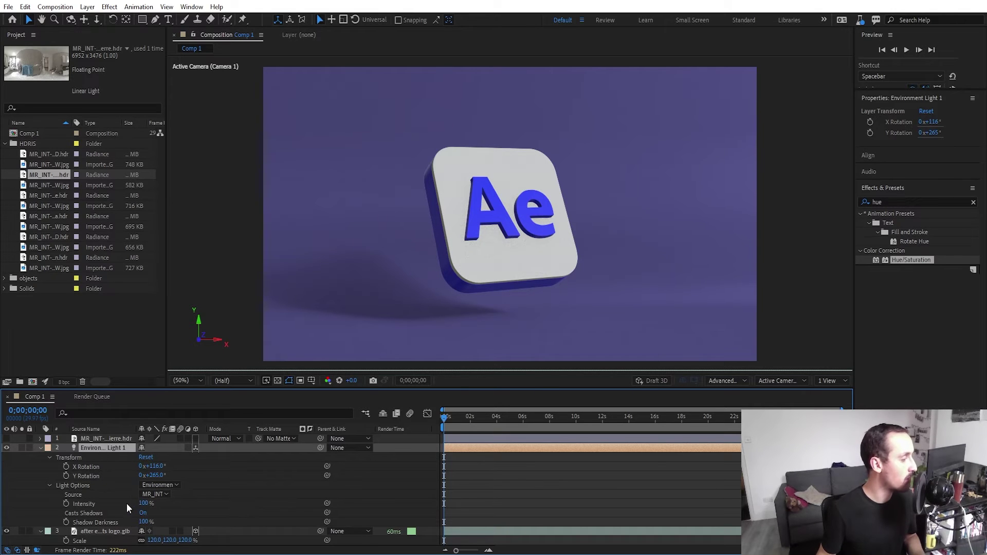
{"action": "left_click", "coordinate": [143, 504]}
{"action": "type", "text": "120"}
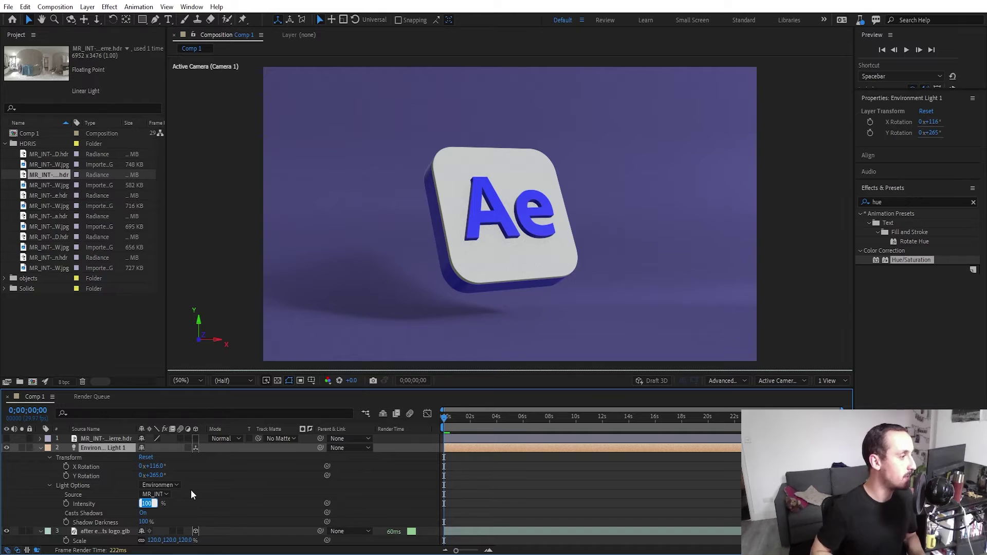
{"action": "key", "text": "Return"}
Add pyramid.glb from the objects folder to Comp 1 with an object scale of 60%
{"action": "left_click", "coordinate": [51, 249]}
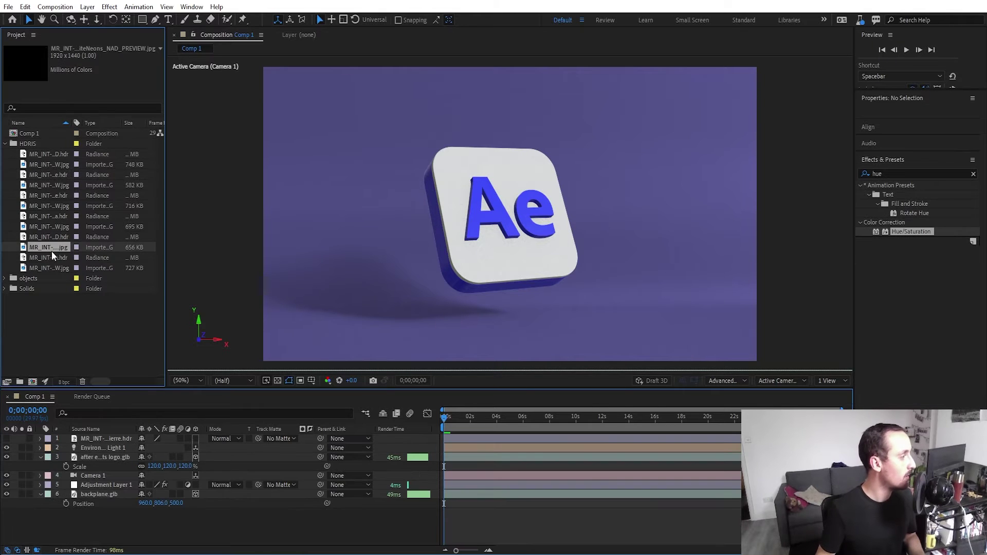
{"action": "left_click", "coordinate": [5, 277]}
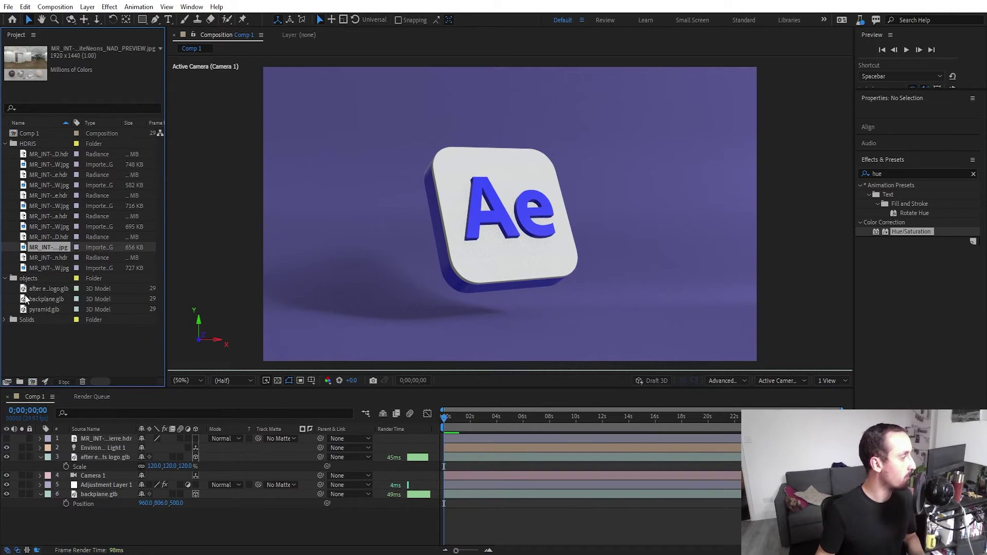
{"action": "left_click_drag", "start_coordinate": [36, 309], "coordinate": [366, 238]}
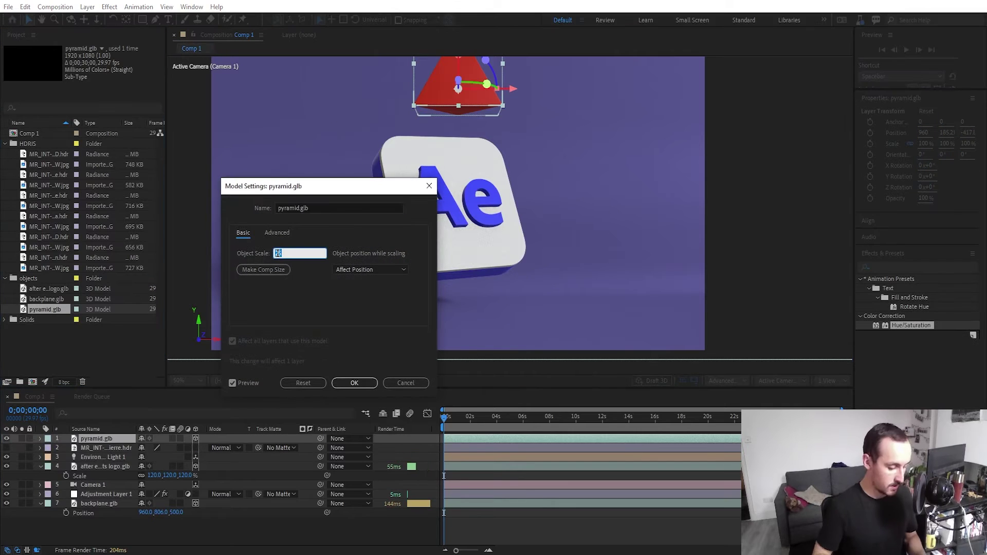
{"action": "type", "text": "60"}
{"action": "left_click", "coordinate": [318, 320]}
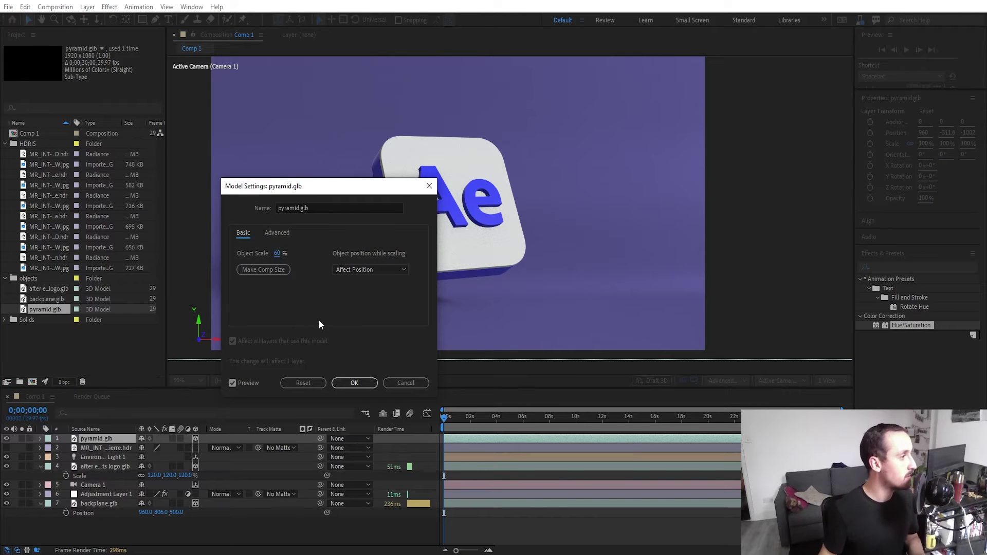
{"action": "left_click", "coordinate": [354, 383]}
Using a two-view layout, move the pyramid beside the logo to about X 423, Y 798, Z 209
{"action": "scroll", "coordinate": [486, 148], "scroll_direction": "down", "scroll_amount": 3}
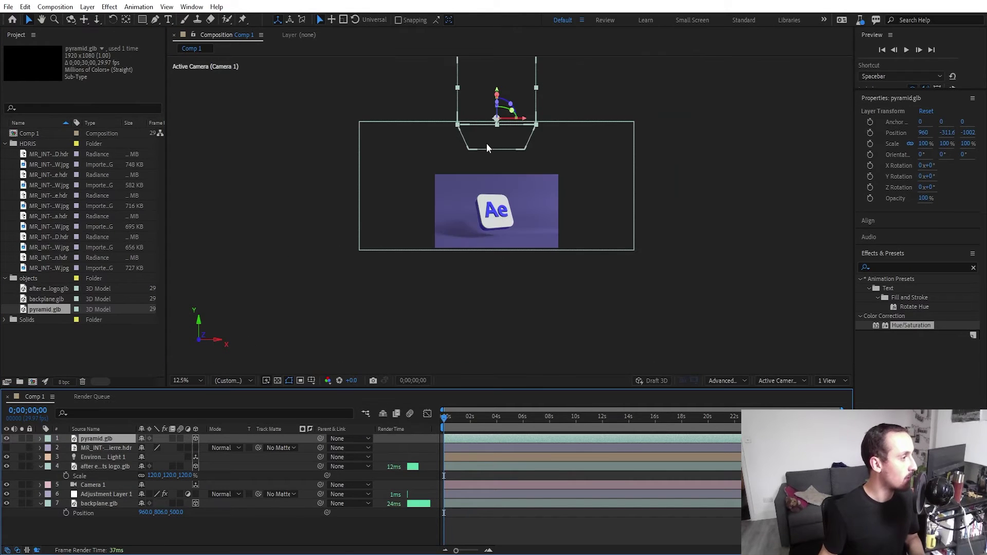
{"action": "left_click_drag", "start_coordinate": [486, 145], "coordinate": [301, 289]}
{"action": "scroll", "coordinate": [469, 233], "scroll_direction": "up", "scroll_amount": 3}
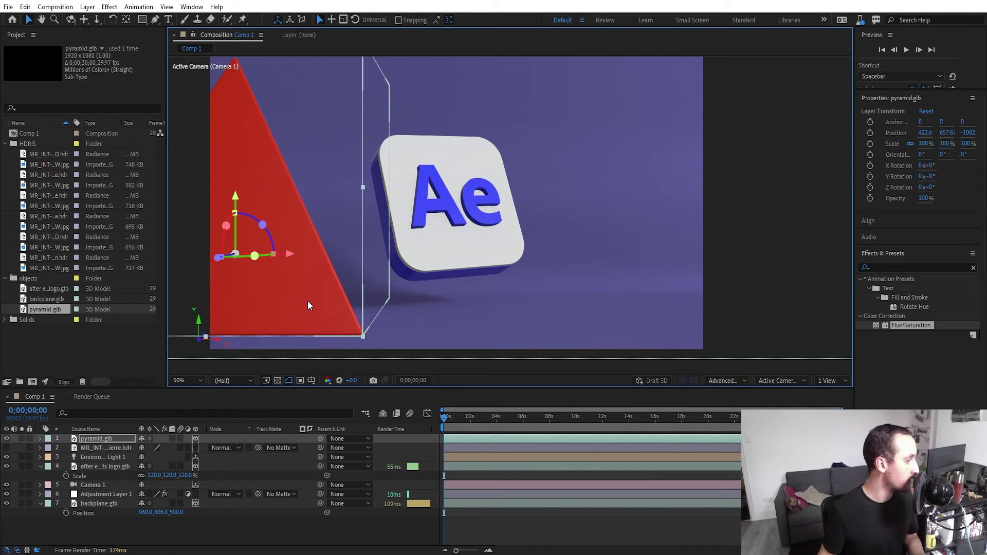
{"action": "left_click", "coordinate": [832, 381]}
{"action": "left_click", "coordinate": [832, 403]}
{"action": "left_click_drag", "start_coordinate": [742, 306], "coordinate": [653, 290]}
{"action": "left_click_drag", "start_coordinate": [760, 281], "coordinate": [668, 250]}
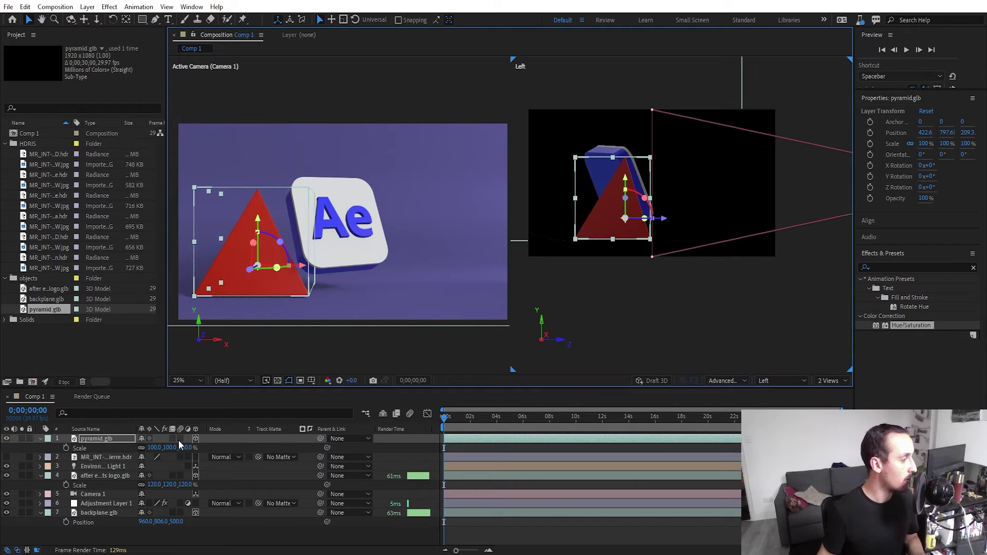
Scale the pyramid layer to 200% and move it to about X -123, Y 658, Z 501
{"action": "left_click", "coordinate": [155, 448]}
{"action": "type", "text": "200"}
{"action": "key", "text": "Return"}
{"action": "left_click_drag", "start_coordinate": [595, 233], "coordinate": [557, 215]}
{"action": "left_click_drag", "start_coordinate": [308, 239], "coordinate": [328, 234]}
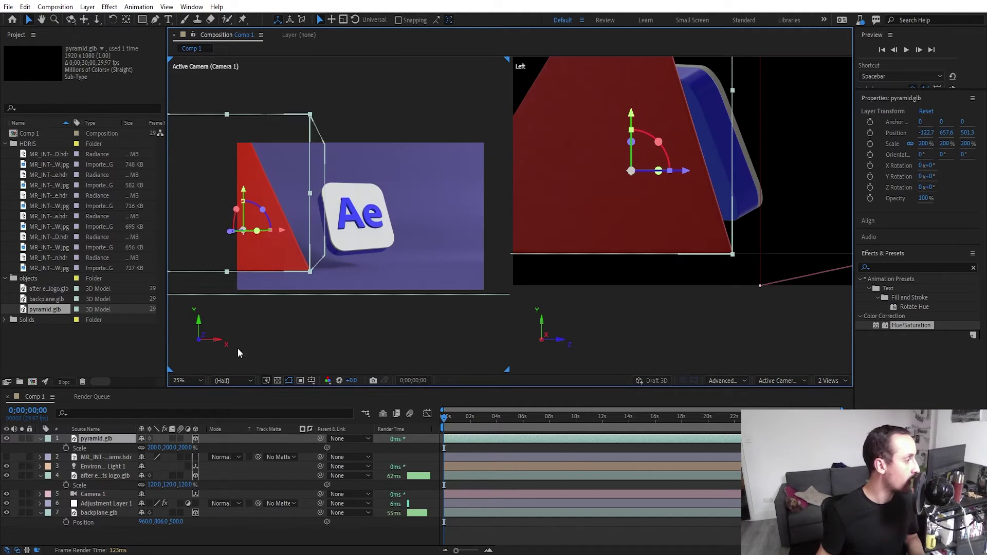
Duplicate the pyramid layer
{"action": "key", "text": "ctrl+d"}
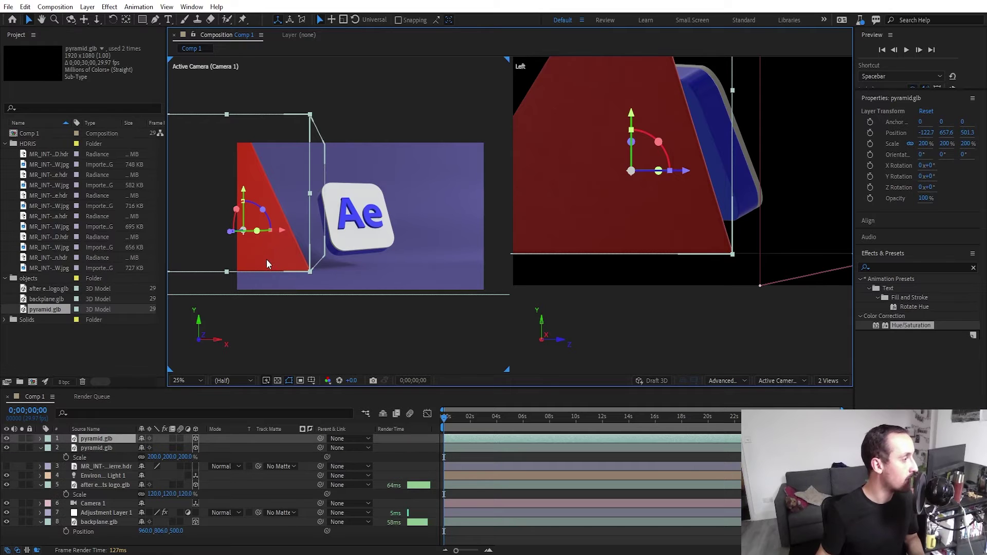
Place the duplicated pyramid on the opposite side of the logo, rotated to -26° around Y and scaled to 300%
{"action": "left_click_drag", "start_coordinate": [280, 234], "coordinate": [454, 223]}
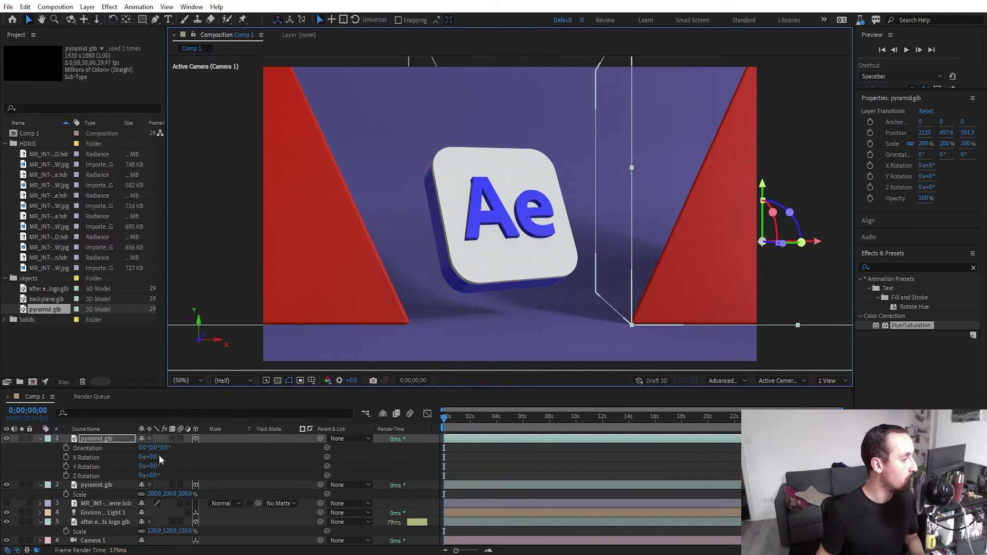
{"action": "left_click_drag", "start_coordinate": [154, 467], "coordinate": [147, 468]}
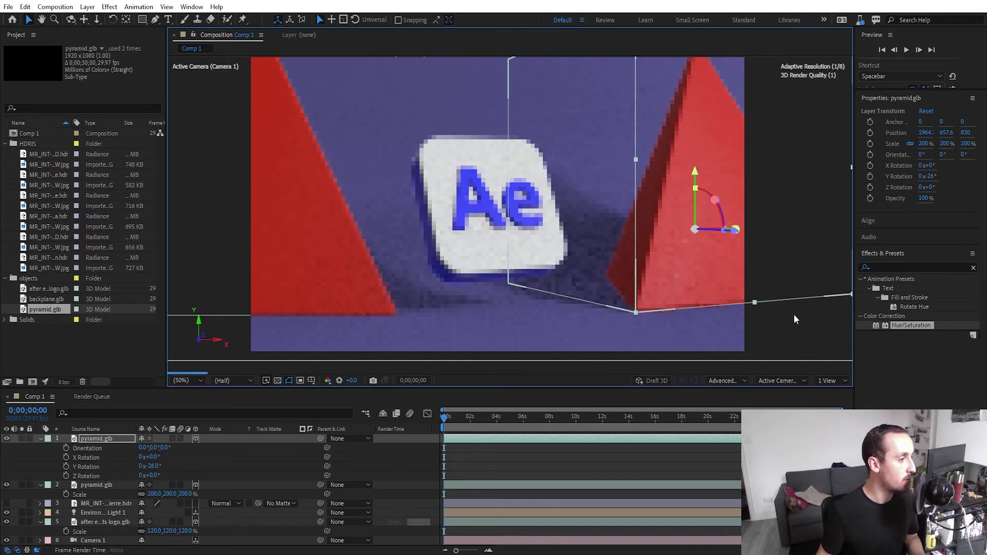
{"action": "left_click", "coordinate": [795, 326]}
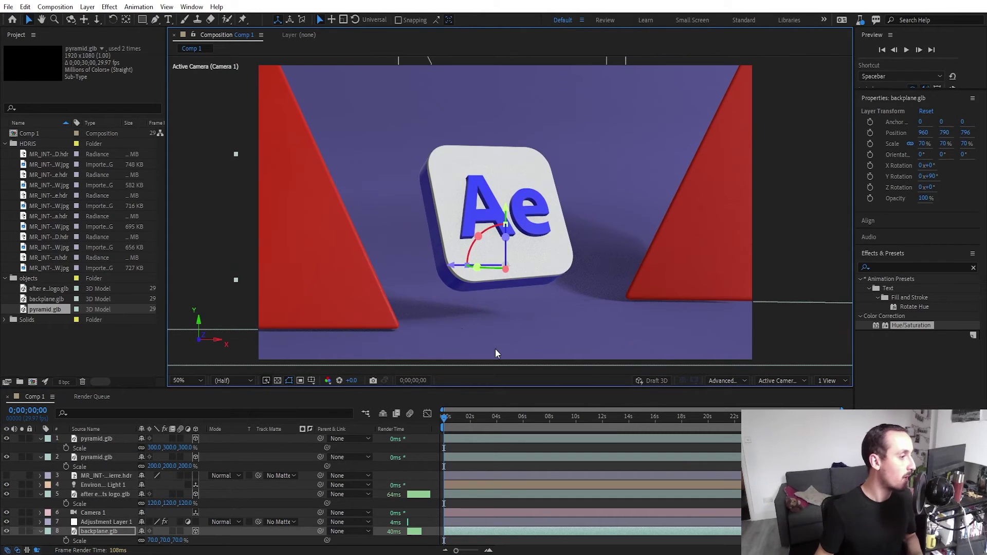
{"action": "scroll", "coordinate": [496, 353], "scroll_direction": "down", "scroll_amount": 2}
{"action": "left_click", "coordinate": [498, 354]}
{"action": "scroll", "coordinate": [498, 353], "scroll_direction": "up", "scroll_amount": 2}
{"action": "left_click_drag", "start_coordinate": [497, 353], "coordinate": [473, 356]}
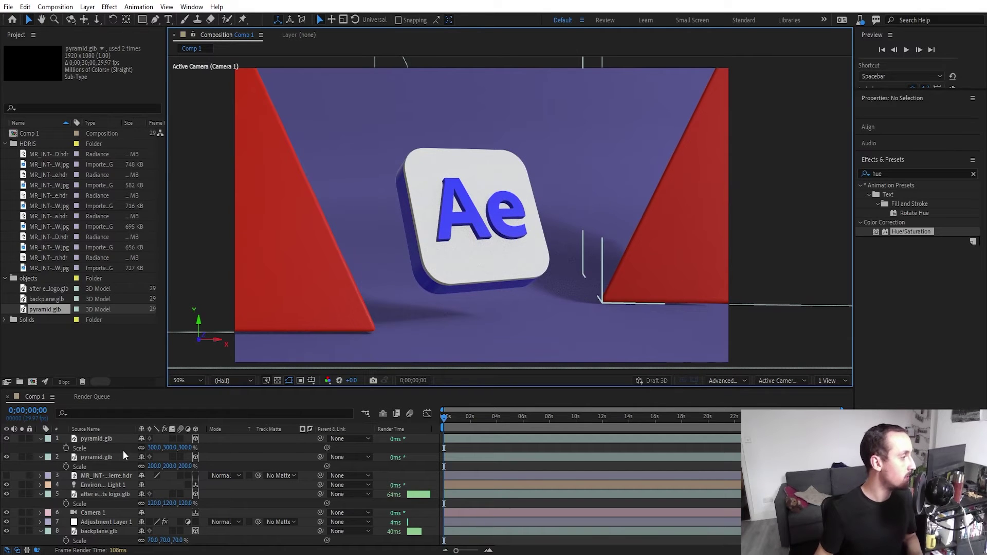
Move both pyramid layers below Adjustment Layer 1, directly above the backplane layer, and save the project
{"action": "left_click", "coordinate": [106, 494]}
{"action": "left_click", "coordinate": [42, 494]}
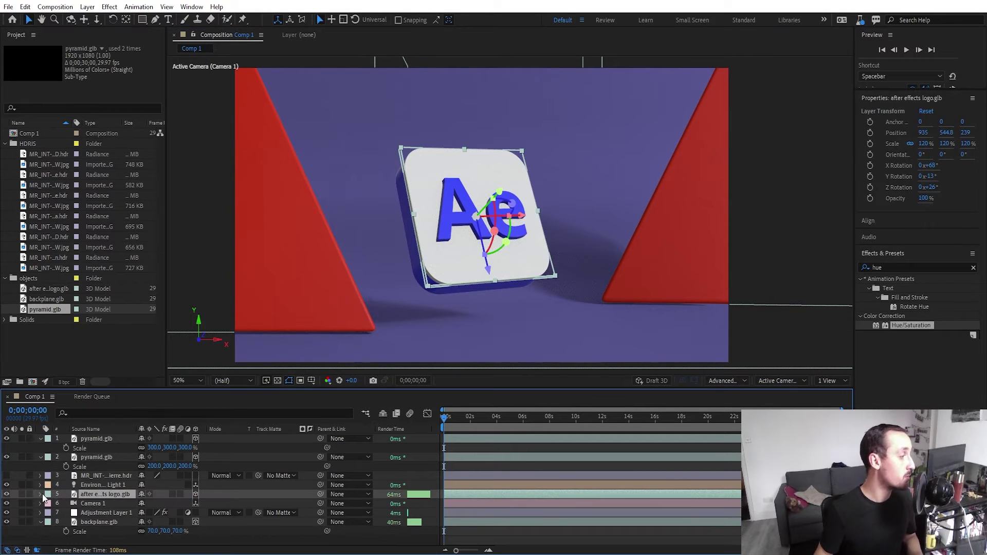
{"action": "left_click", "coordinate": [92, 513]}
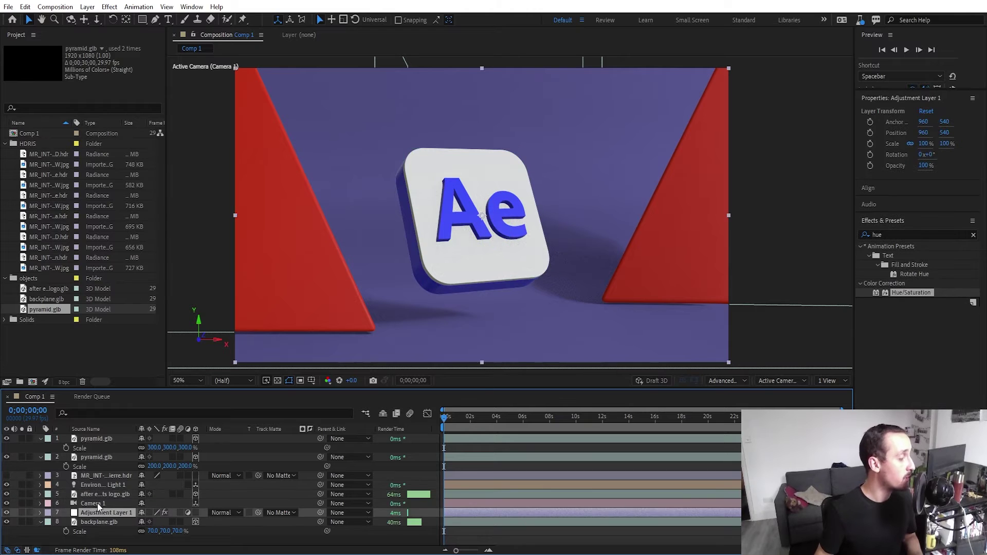
{"action": "left_click", "coordinate": [97, 458]}
{"action": "left_click", "coordinate": [99, 439], "text": "shift"}
{"action": "left_click_drag", "start_coordinate": [97, 457], "coordinate": [98, 519]}
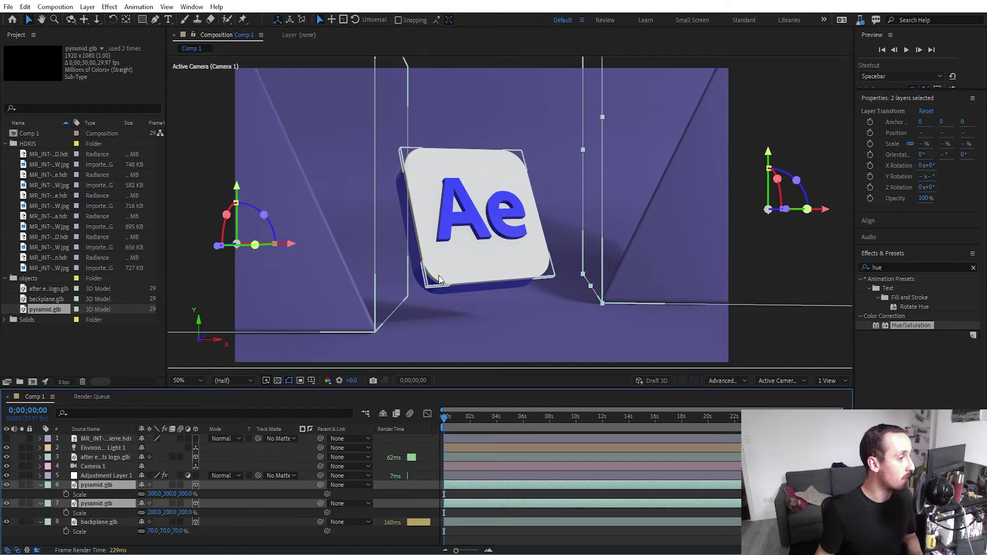
{"action": "left_click", "coordinate": [775, 347]}
{"action": "key", "text": "ctrl+s"}
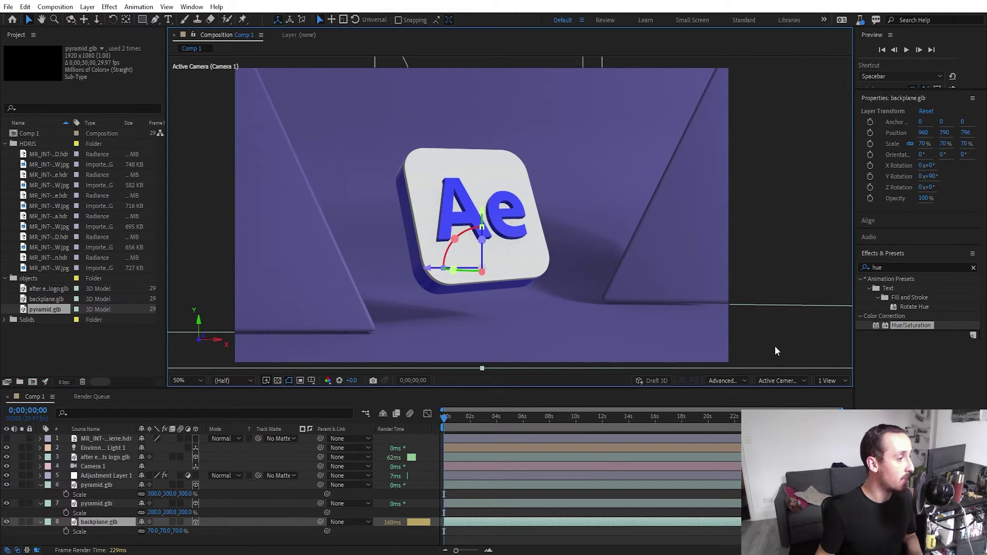
Check the shadows at the pyramid's base and open the Advanced 3D render options
{"action": "scroll", "coordinate": [598, 285], "scroll_direction": "up", "scroll_amount": 2}
{"action": "left_click_drag", "start_coordinate": [676, 341], "coordinate": [670, 328]}
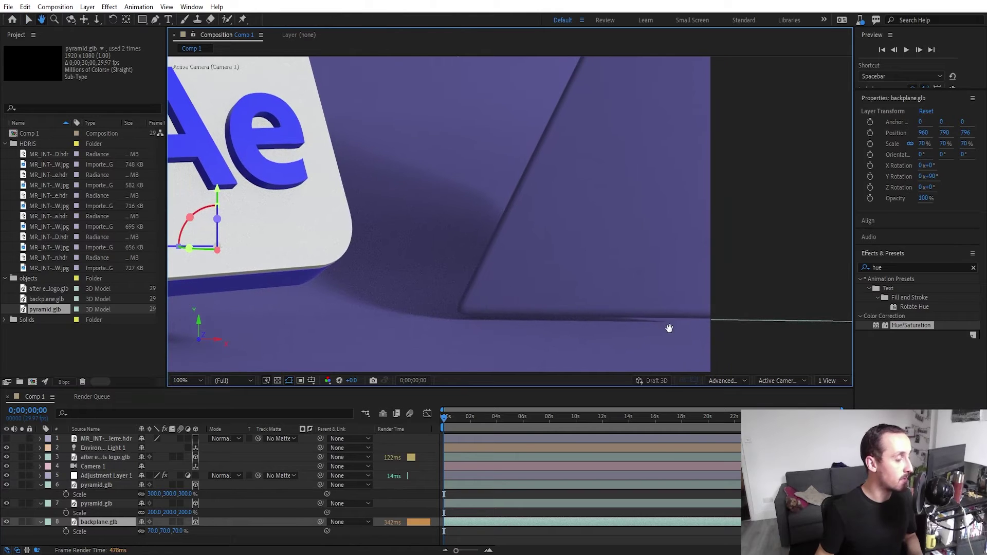
{"action": "scroll", "coordinate": [575, 311], "scroll_direction": "down", "scroll_amount": 1}
{"action": "left_click_drag", "start_coordinate": [485, 309], "coordinate": [547, 348]}
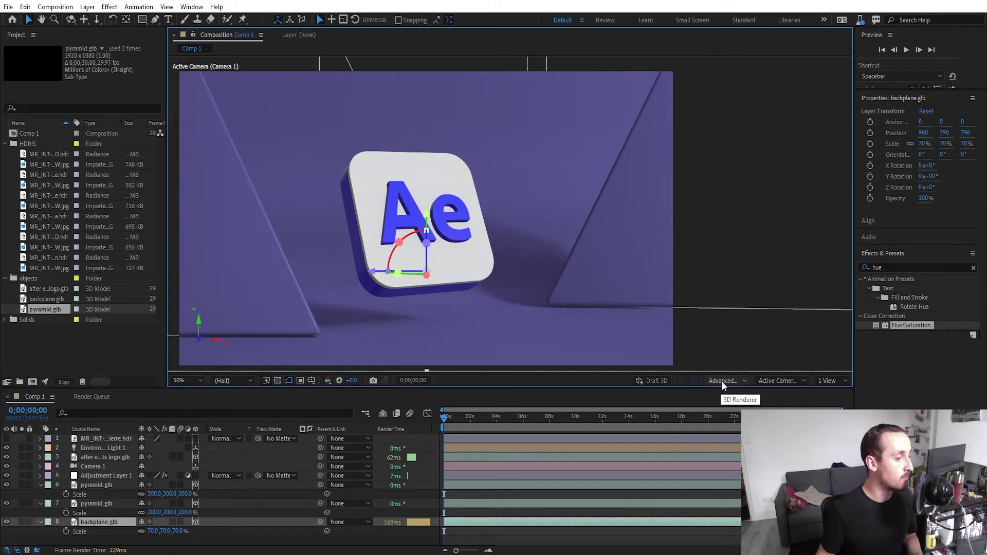
{"action": "left_click", "coordinate": [721, 381]}
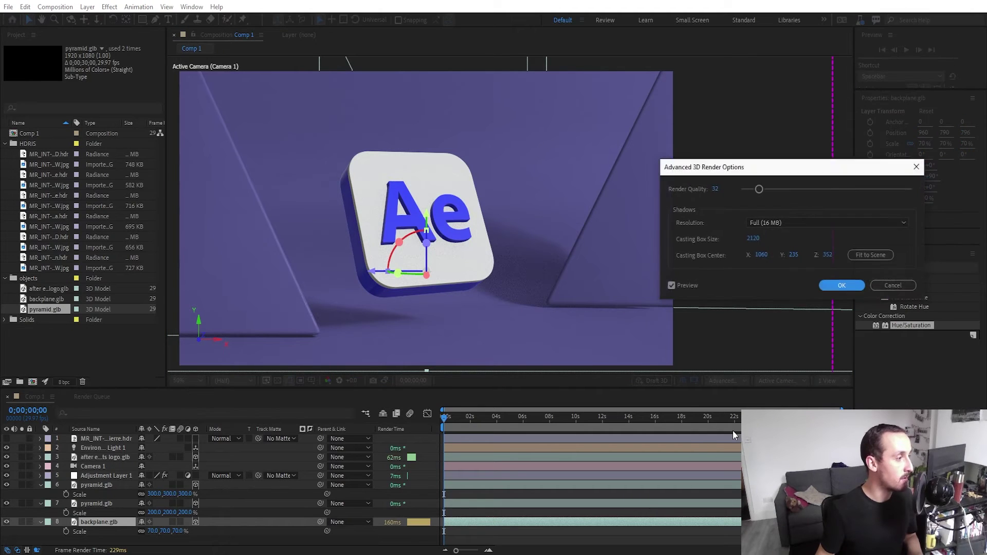
Try reducing the shadow casting box size to 300
{"action": "left_click", "coordinate": [753, 238]}
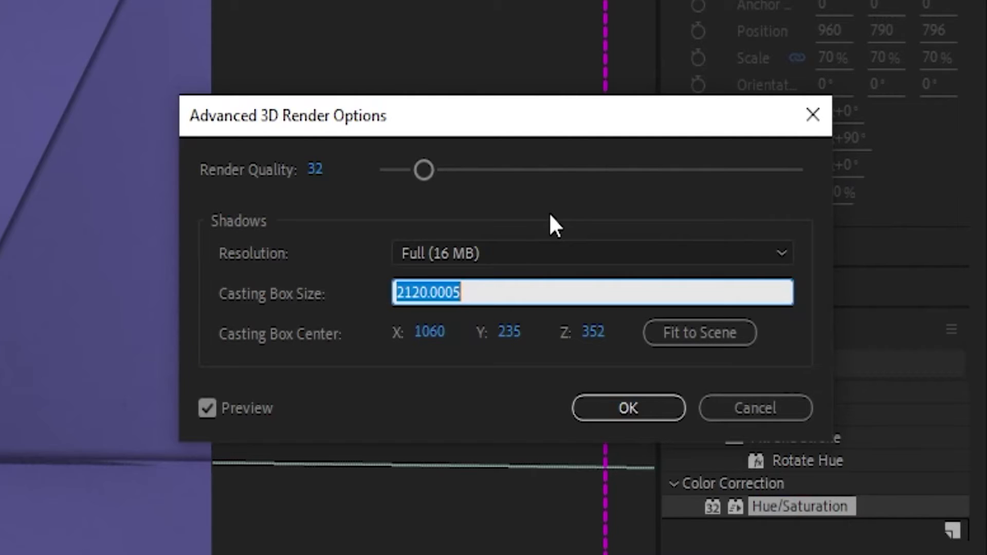
{"action": "key", "text": "shift+Down"}
{"action": "key", "text": "shift+Down"}
{"action": "key", "text": "shift+Down"}
{"action": "key", "text": "shift+Down"}
{"action": "key", "text": "shift+Down"}
{"action": "key", "text": "shift+Down"}
{"action": "key", "text": "shift+Down"}
{"action": "key", "text": "shift+Down"}
{"action": "key", "text": "shift+Down"}
{"action": "key", "text": "shift+Down"}
{"action": "key", "text": "shift+Down"}
{"action": "key", "text": "shift+Down"}
{"action": "key", "text": "shift+Down"}
{"action": "type", "text": "300"}
{"action": "key", "text": "Tab"}
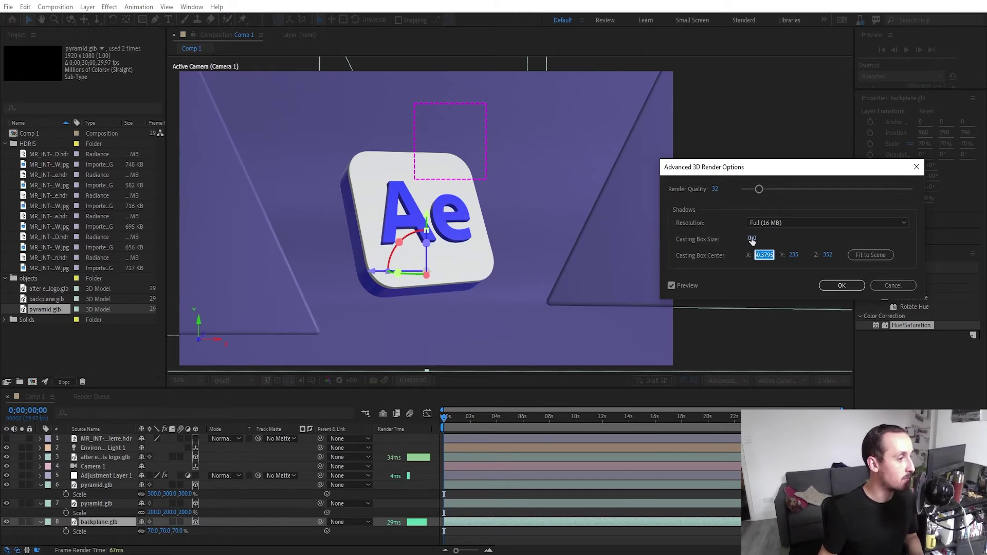
Set the shadow casting box center to X 1007, Y 566 and its size to about 2793, and apply the render options
{"action": "left_click_drag", "start_coordinate": [794, 255], "coordinate": [941, 249]}
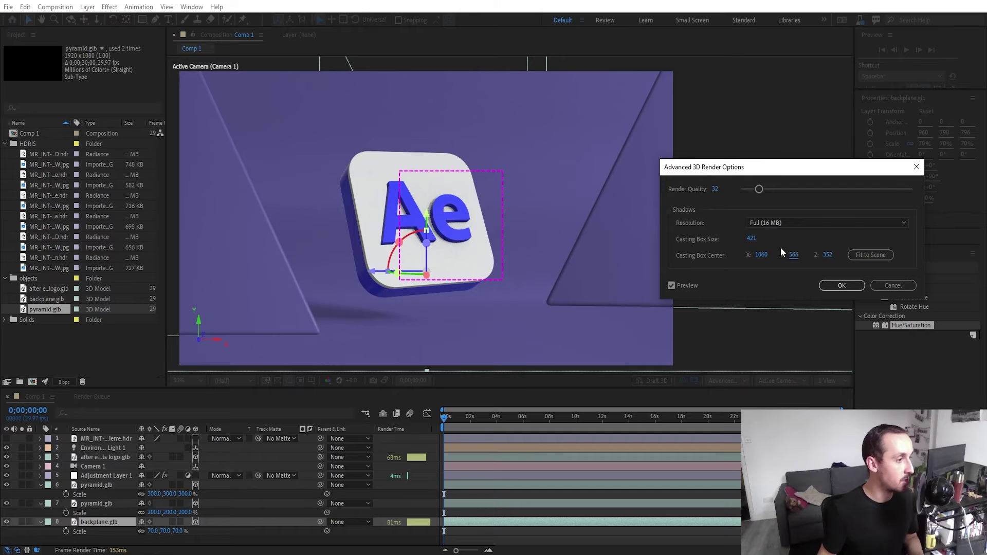
{"action": "left_click_drag", "start_coordinate": [761, 255], "coordinate": [951, 228]}
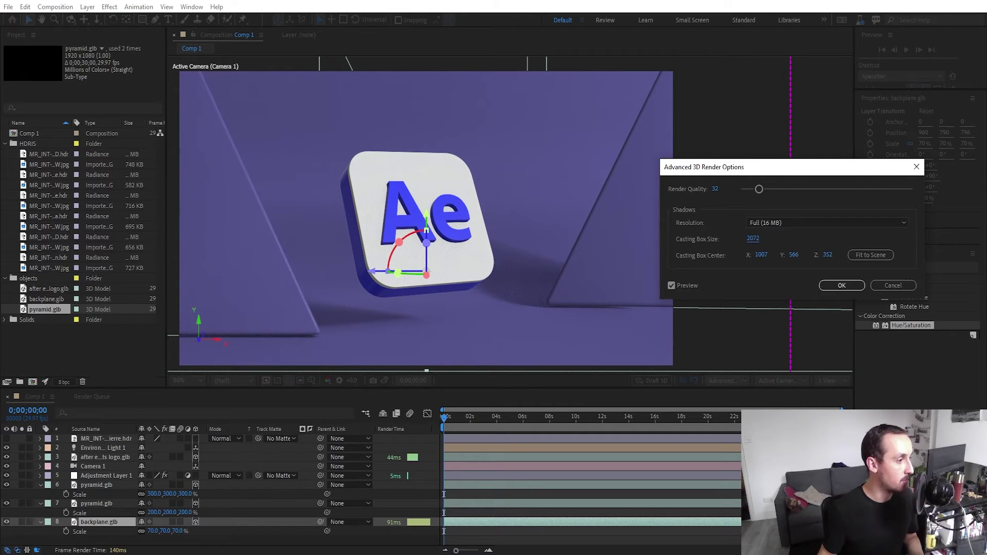
{"action": "left_click_drag", "start_coordinate": [951, 228], "coordinate": [986, 227]}
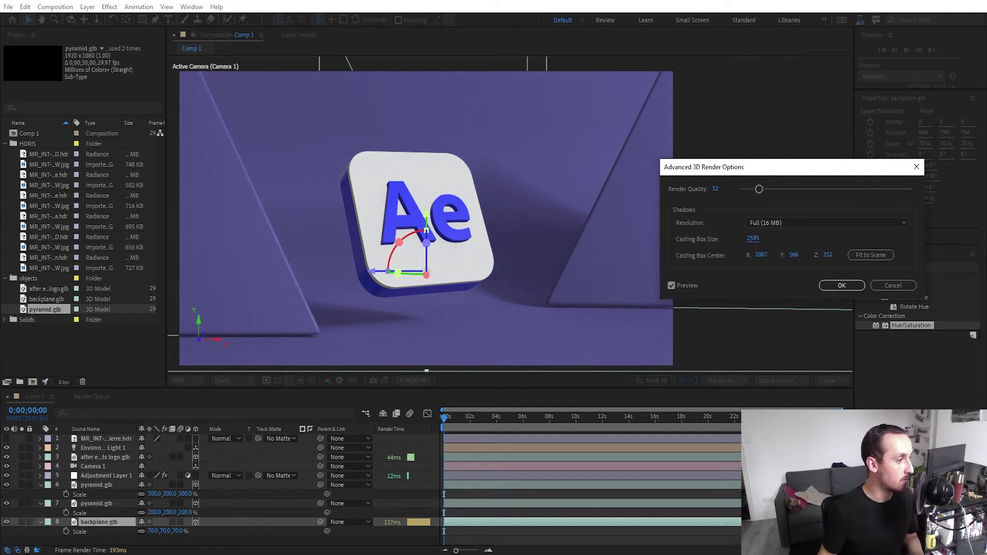
{"action": "left_click_drag", "start_coordinate": [759, 240], "coordinate": [850, 245]}
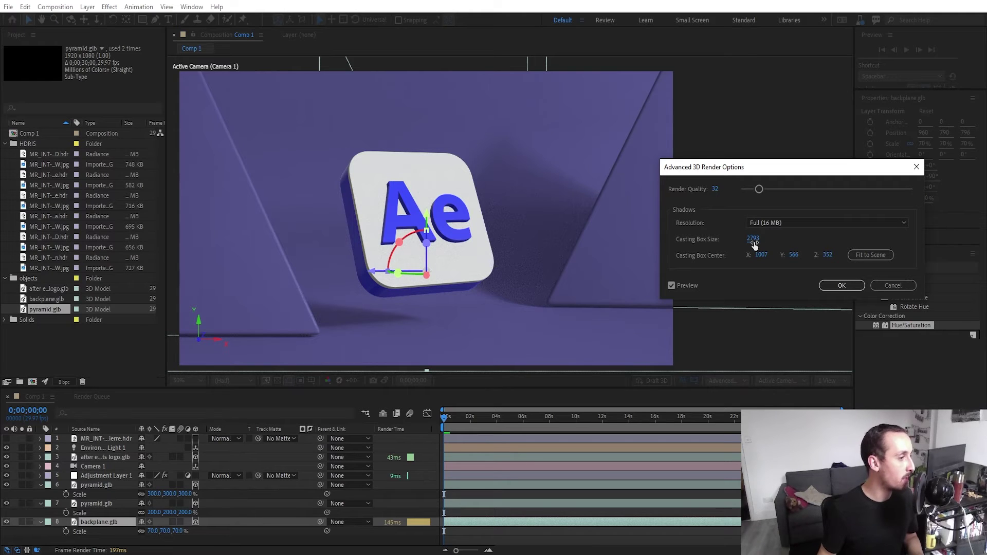
{"action": "left_click", "coordinate": [842, 287]}
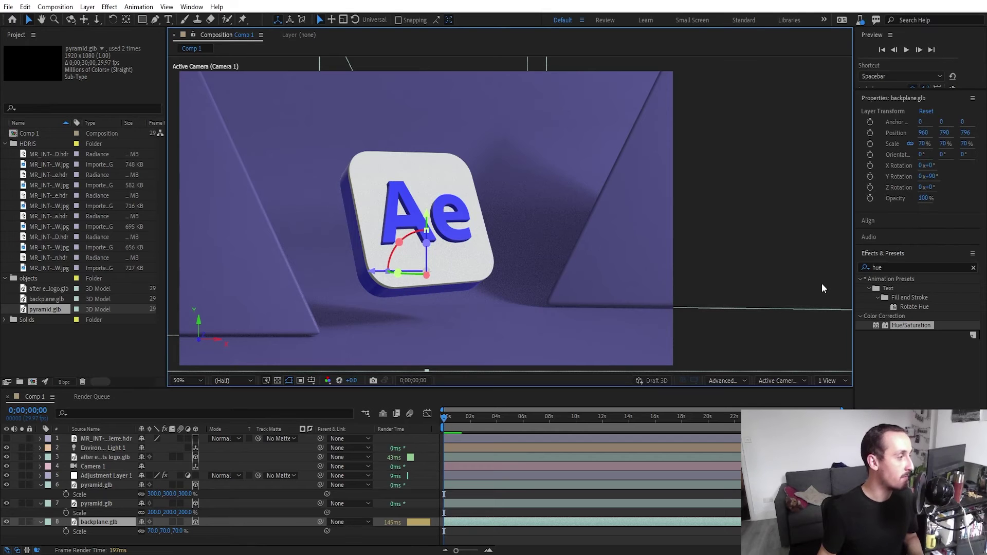
Add a new adjustment layer at the top of the layer stack and apply Lumetri Color to it
{"action": "left_click_drag", "start_coordinate": [691, 309], "coordinate": [709, 298]}
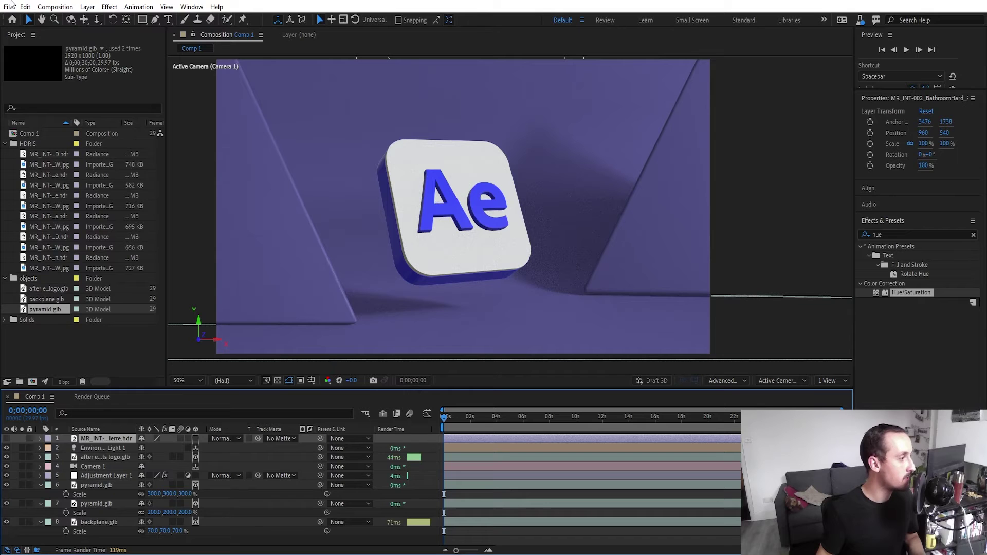
{"action": "left_click", "coordinate": [91, 8]}
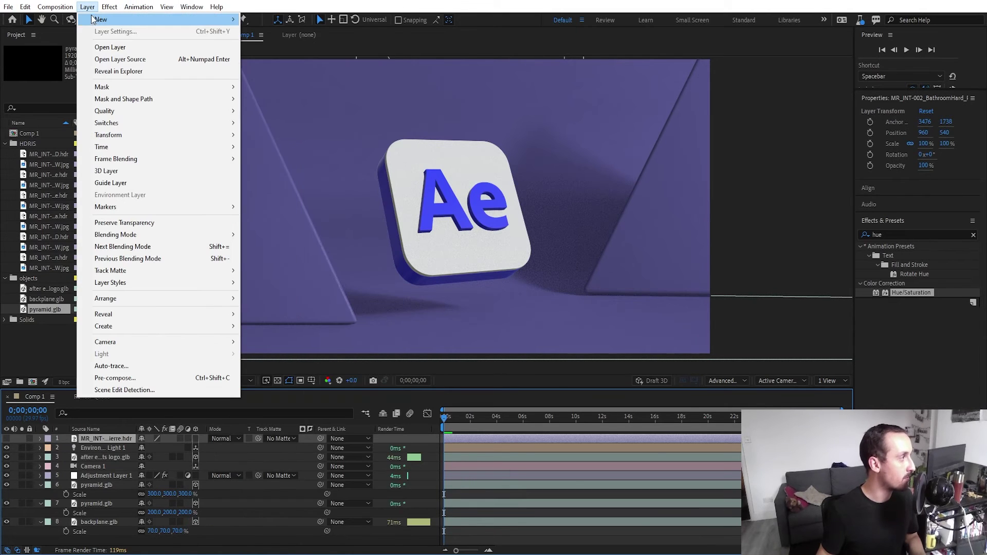
{"action": "mouse_move", "coordinate": [94, 19]}
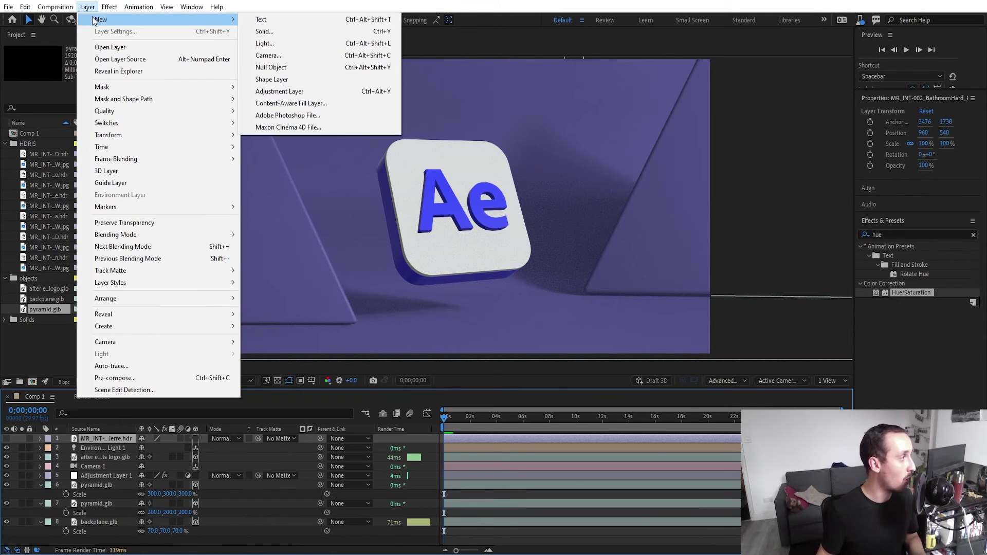
{"action": "left_click", "coordinate": [272, 93]}
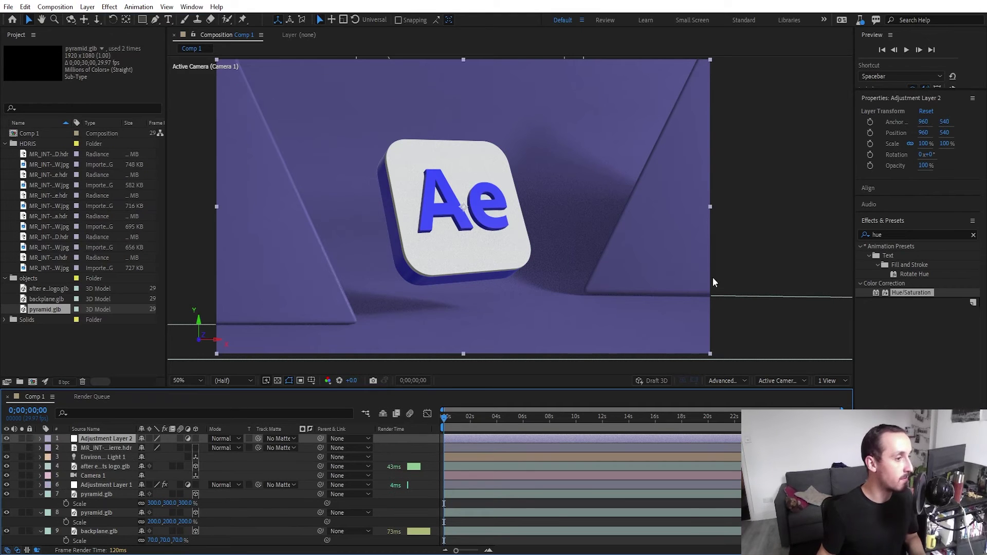
{"action": "left_click", "coordinate": [873, 235]}
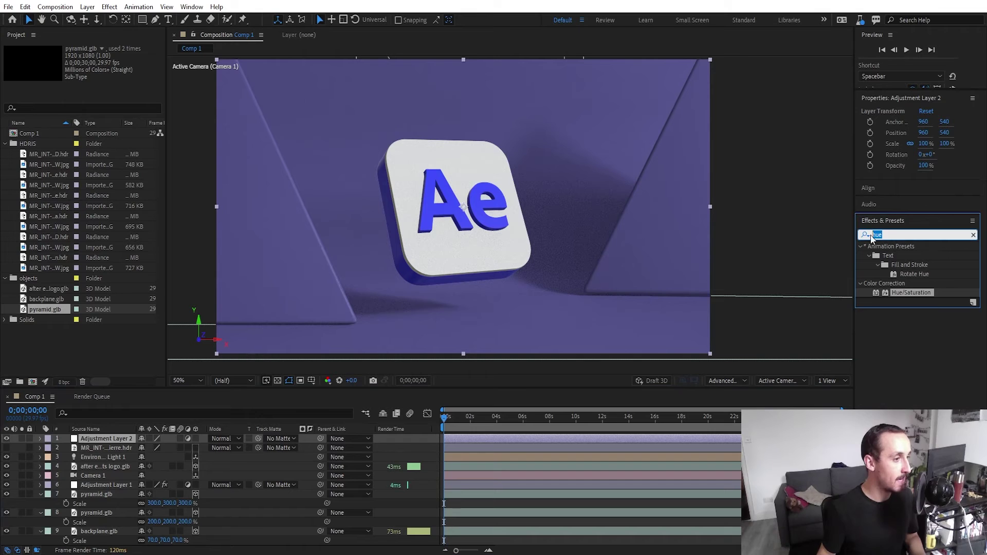
{"action": "type", "text": "lumetri"}
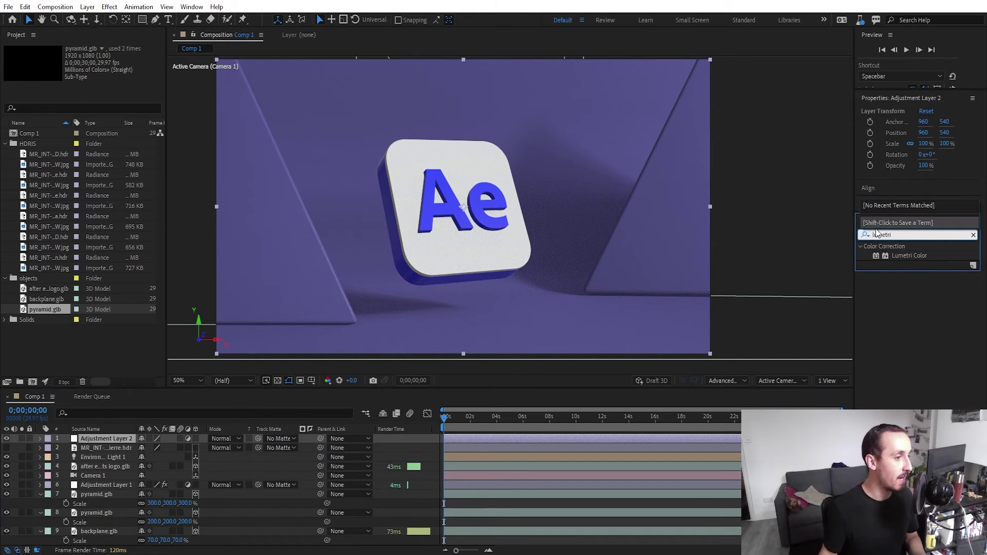
{"action": "double_click", "coordinate": [901, 257]}
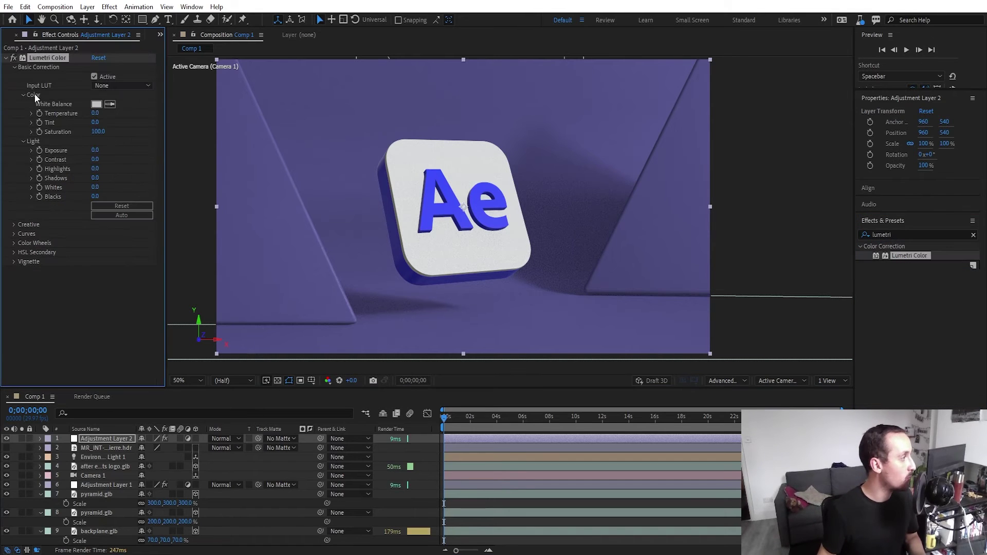
Set the Lumetri Color exposure to 0.3 and highlights to 10, and compare the image with the effect off and on
{"action": "left_click", "coordinate": [94, 150]}
{"action": "type", "text": "0.3"}
{"action": "key", "text": "Tab"}
{"action": "left_click", "coordinate": [81, 169]}
{"action": "left_click_drag", "start_coordinate": [100, 161], "coordinate": [120, 170]}
{"action": "left_click", "coordinate": [95, 169]}
{"action": "type", "text": "10"}
{"action": "key", "text": "Tab"}
{"action": "left_click", "coordinate": [13, 58]}
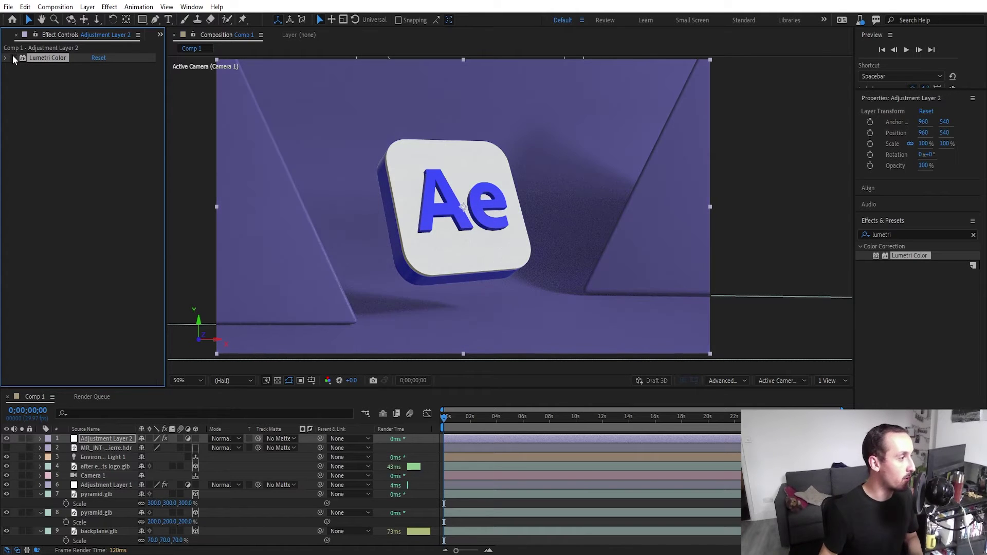
{"action": "left_click", "coordinate": [13, 58]}
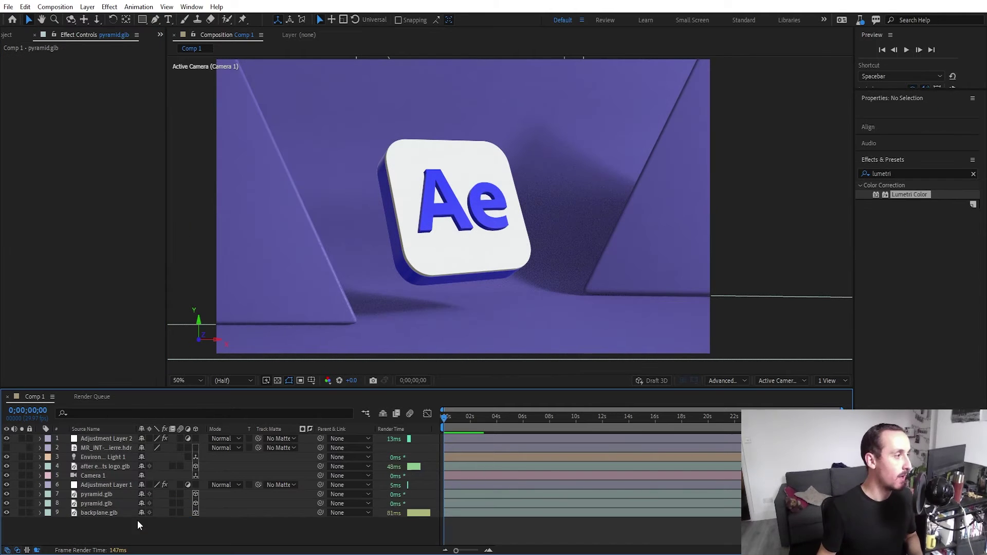
Expand the properties of Environment Light 1 and select its X Rotation and Y Rotation
{"action": "left_click", "coordinate": [55, 457]}
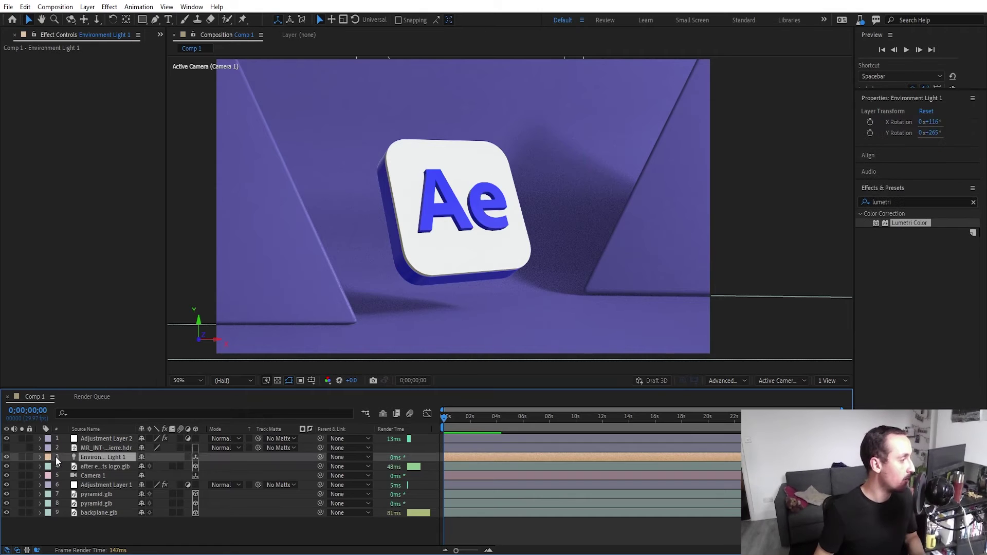
{"action": "left_click", "coordinate": [40, 457]}
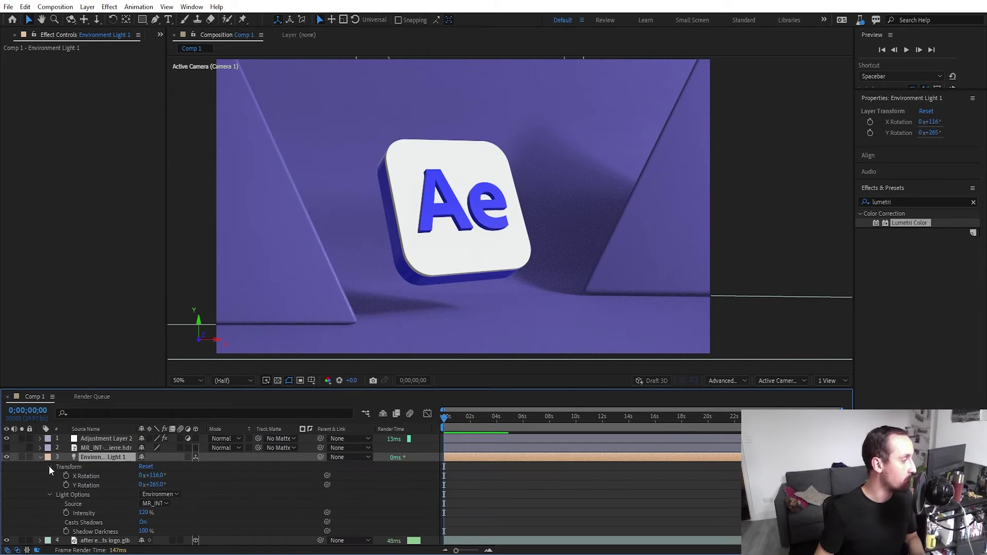
{"action": "left_click", "coordinate": [49, 467]}
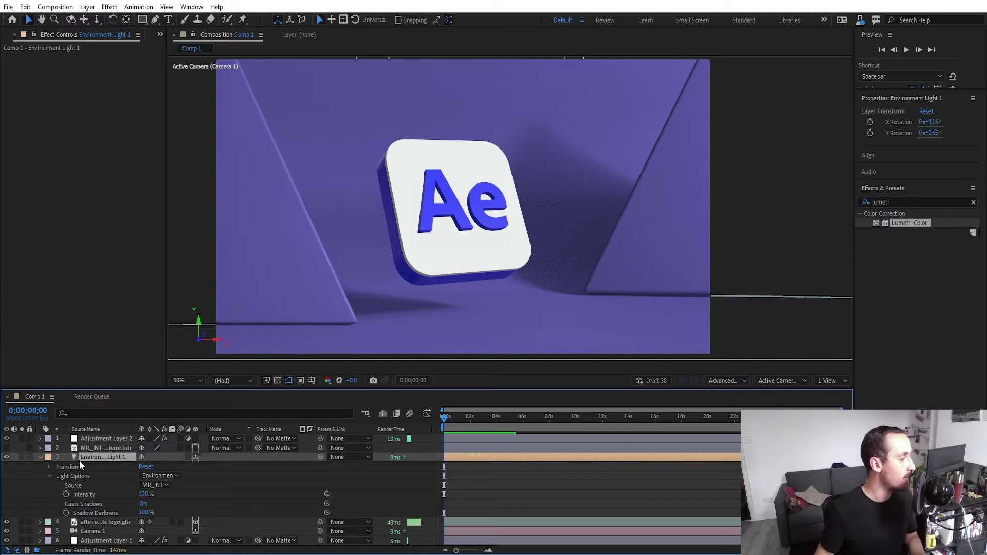
{"action": "left_click", "coordinate": [48, 467]}
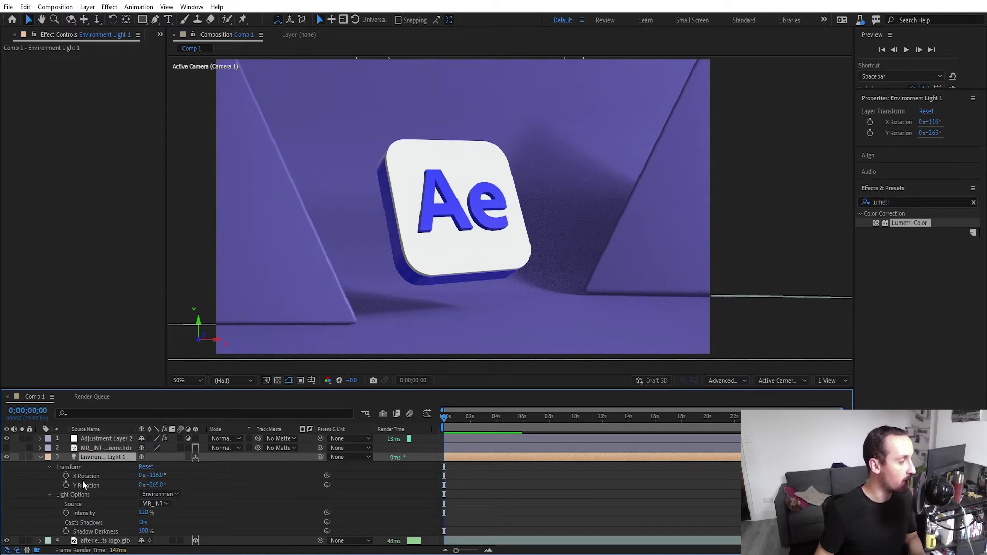
{"action": "left_click", "coordinate": [39, 457]}
{"action": "left_click", "coordinate": [39, 458]}
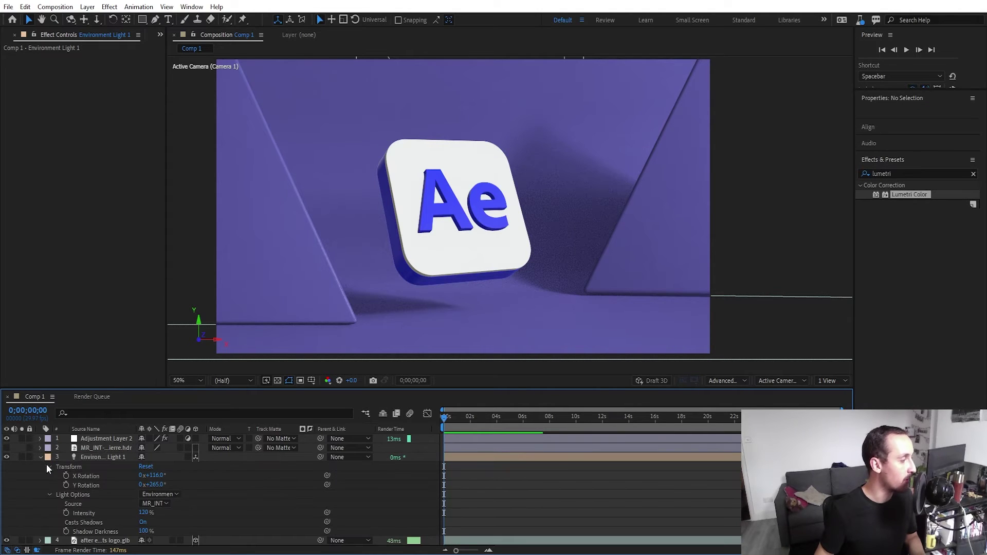
{"action": "left_click", "coordinate": [85, 475]}
{"action": "left_click", "coordinate": [86, 486], "text": "shift"}
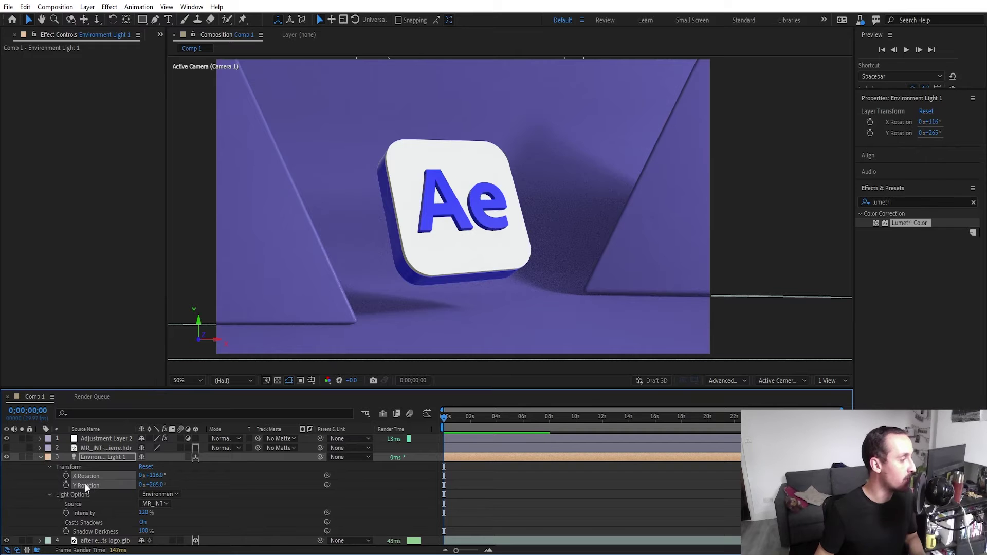
Set the Y Rotation of Environment Light 1 to 290° and keyframe it at the start of the composition
{"action": "left_click_drag", "start_coordinate": [155, 475], "coordinate": [173, 487]}
{"action": "key", "text": "ctrl+z"}
{"action": "left_click", "coordinate": [154, 485]}
{"action": "type", "text": "290"}
{"action": "key", "text": "Return"}
{"action": "left_click", "coordinate": [65, 485]}
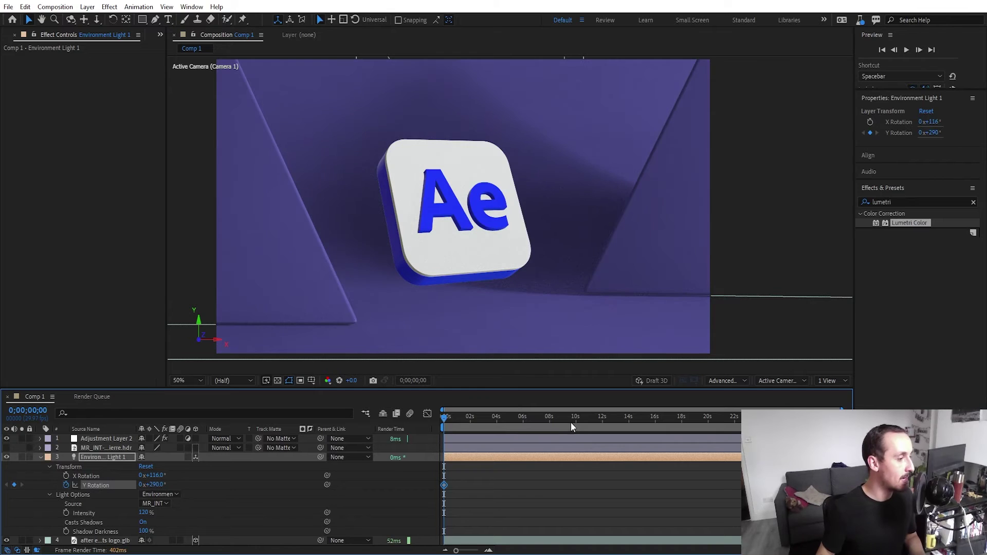
Set the Y Rotation of Environment Light 1 to 247° at the 10-second mark
{"action": "left_click", "coordinate": [576, 420]}
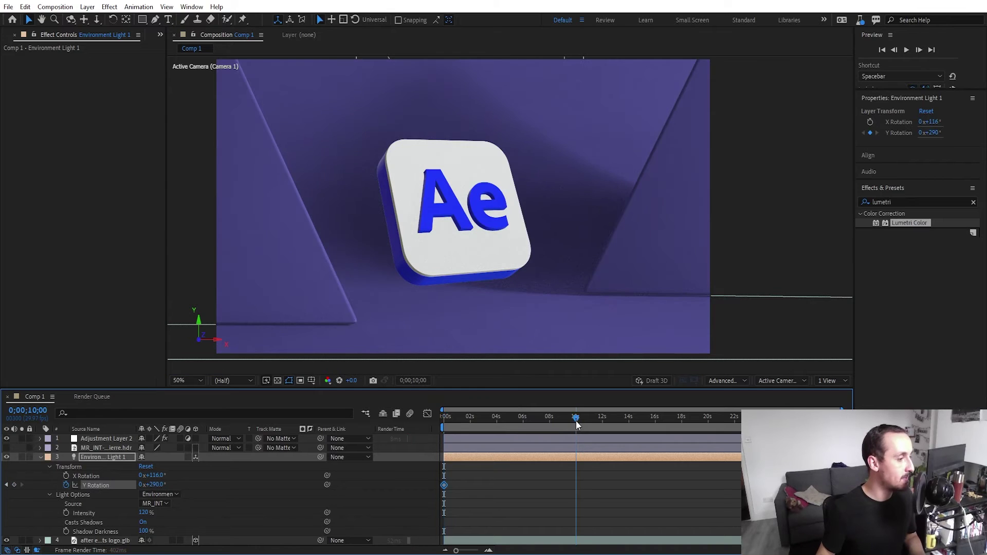
{"action": "scroll", "coordinate": [575, 442], "scroll_direction": "up", "scroll_amount": 3}
{"action": "left_click_drag", "start_coordinate": [160, 486], "coordinate": [137, 487]}
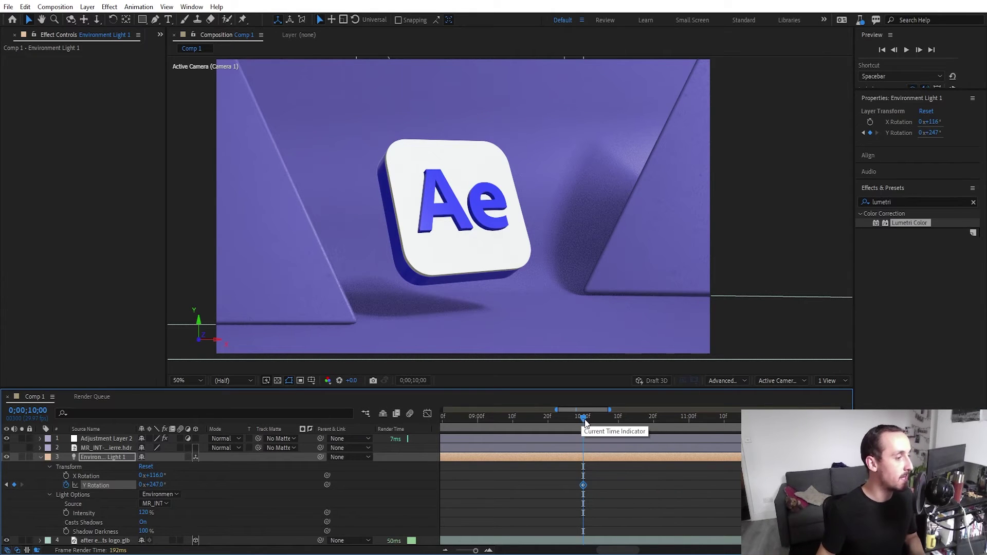
End the work area at 10 seconds and trim the composition to it
{"action": "key", "text": "n"}
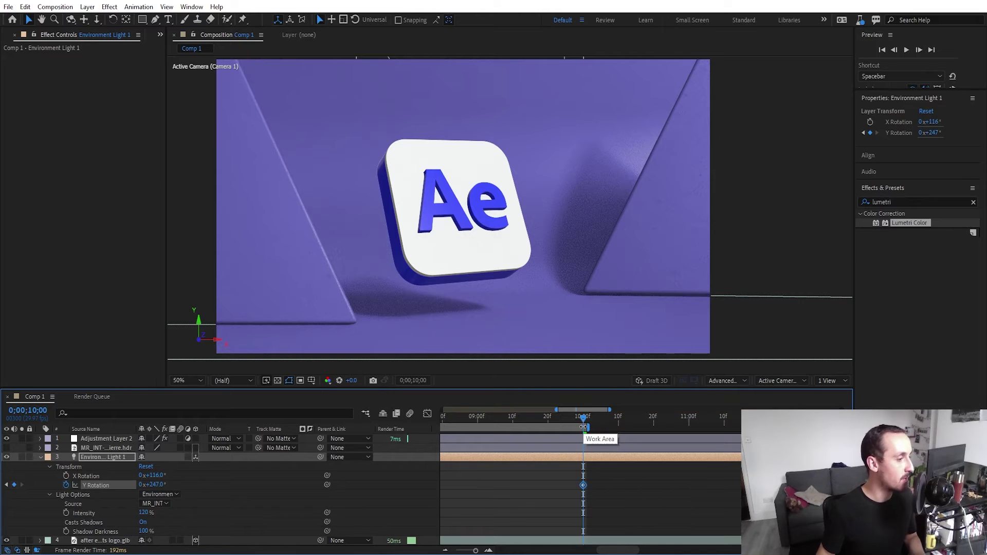
{"action": "right_click", "coordinate": [584, 429]}
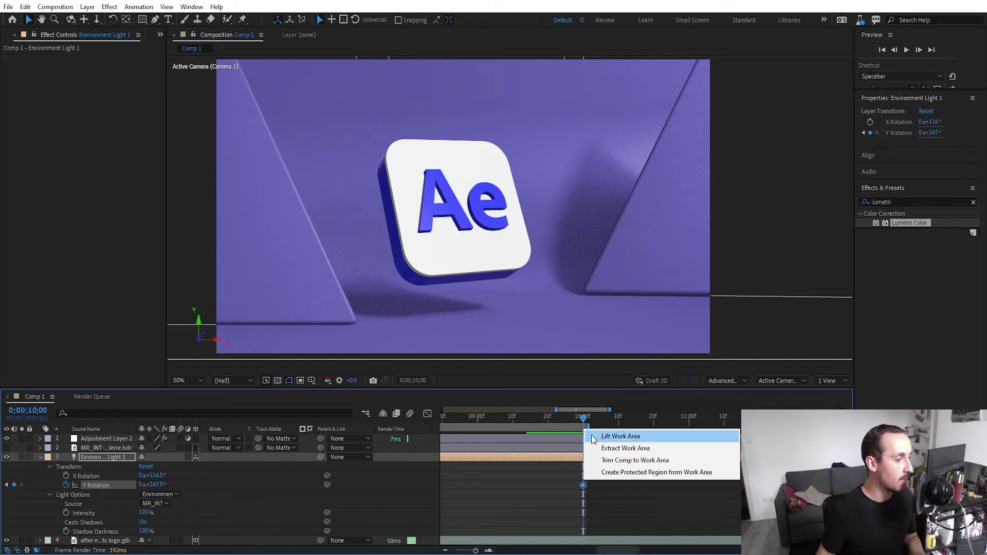
{"action": "left_click", "coordinate": [608, 461]}
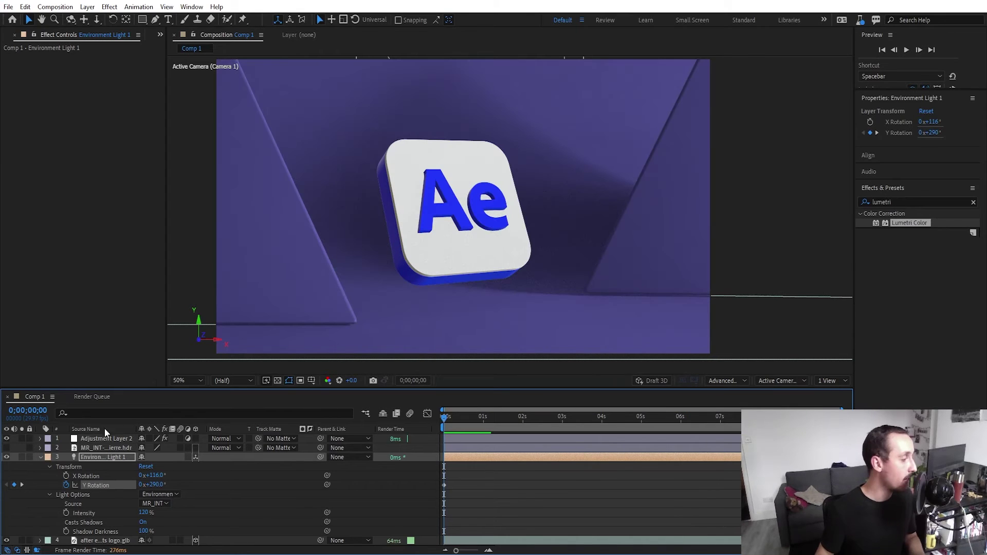
Show the rotation properties of the after effects logo.glb layer, try a smaller Z Rotation and undo it
{"action": "left_click", "coordinate": [96, 456]}
{"action": "left_click", "coordinate": [40, 457]}
{"action": "left_click", "coordinate": [116, 464]}
{"action": "key", "text": "r"}
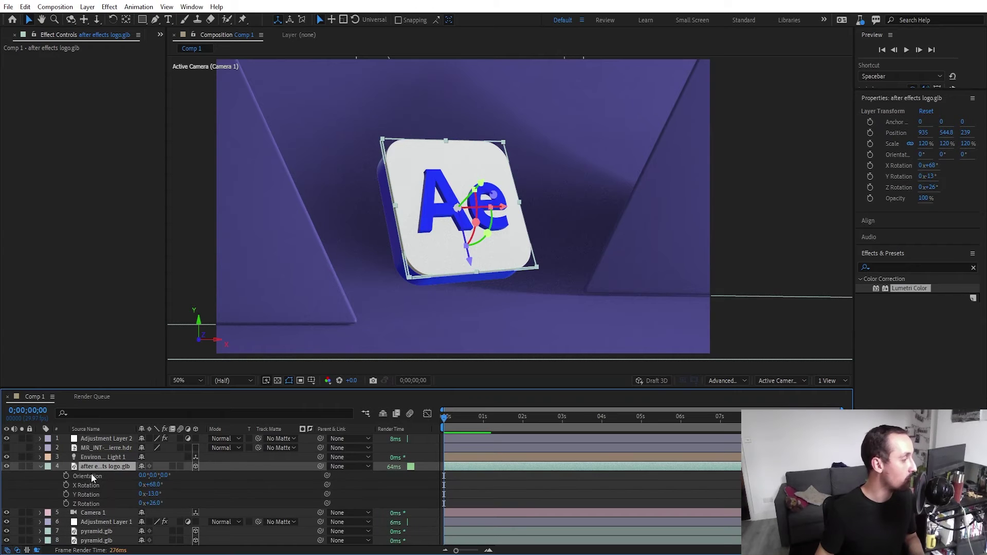
{"action": "mouse_move", "coordinate": [151, 503]}
{"action": "left_mouse_down"}
{"action": "mouse_move", "coordinate": [161, 504]}
{"action": "mouse_move", "coordinate": [147, 504]}
{"action": "left_mouse_up"}
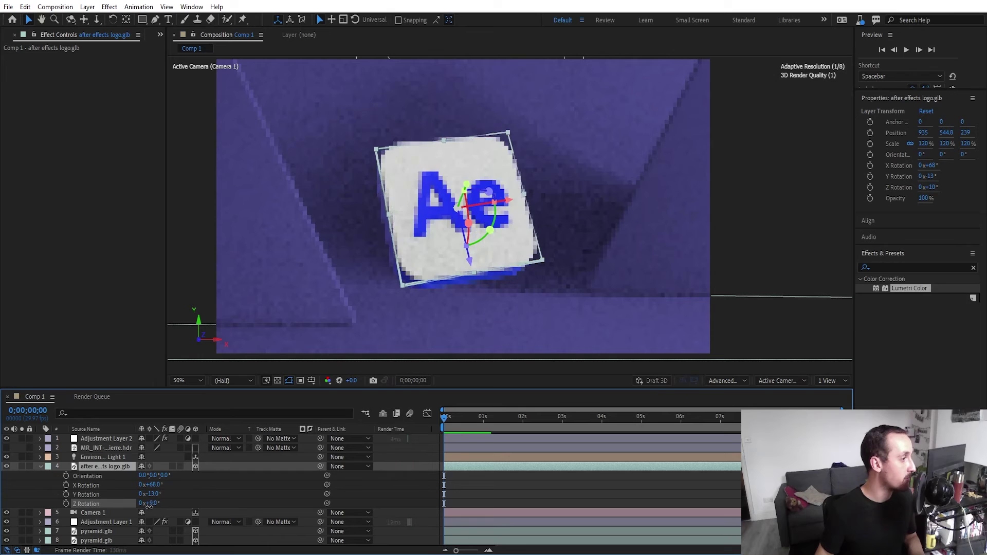
{"action": "key", "text": "ctrl+z"}
Animate the logo's Z Rotation from 40° at the start of the composition to 0° at 10 seconds
{"action": "left_click", "coordinate": [65, 503]}
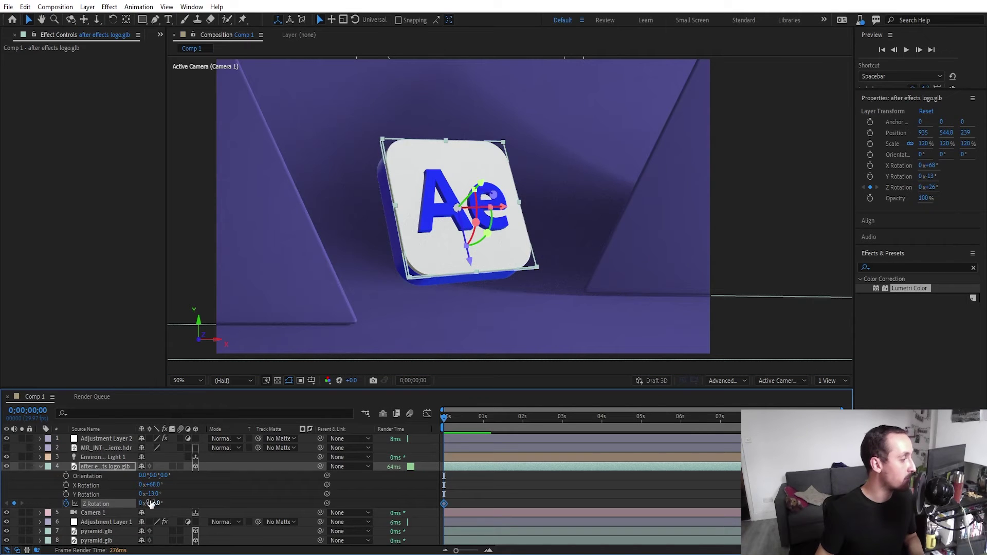
{"action": "left_click_drag", "start_coordinate": [153, 504], "coordinate": [160, 505]}
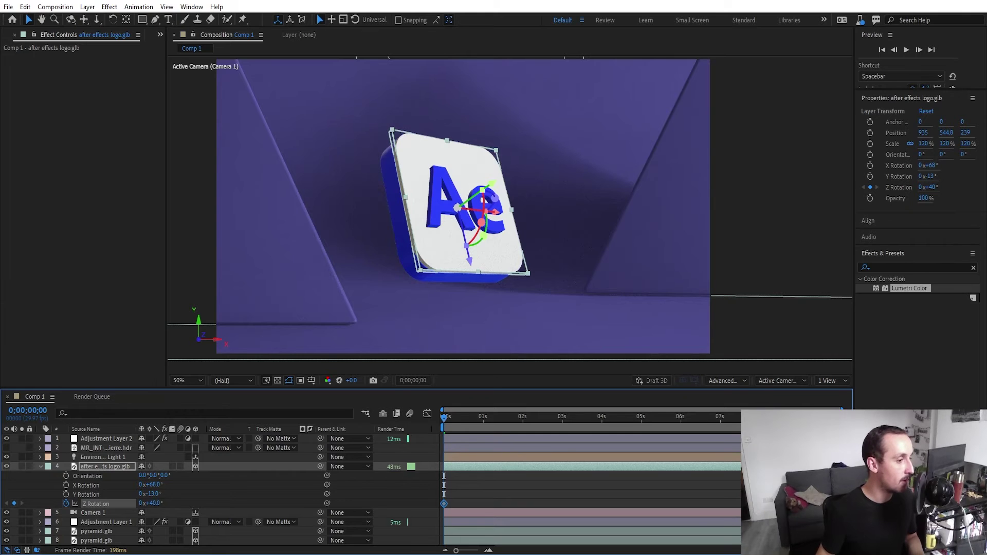
{"action": "left_click", "coordinate": [840, 419]}
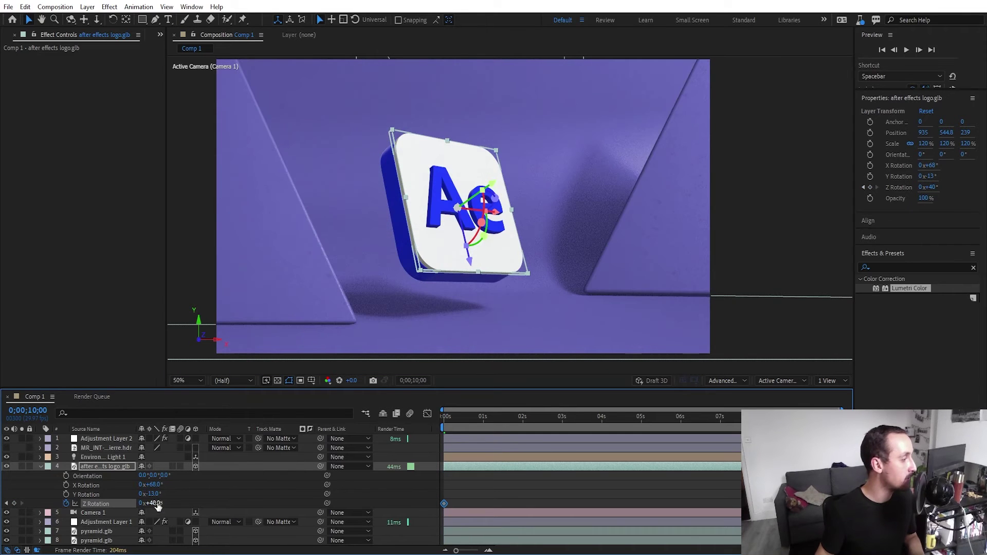
{"action": "left_click_drag", "start_coordinate": [158, 506], "coordinate": [146, 508]}
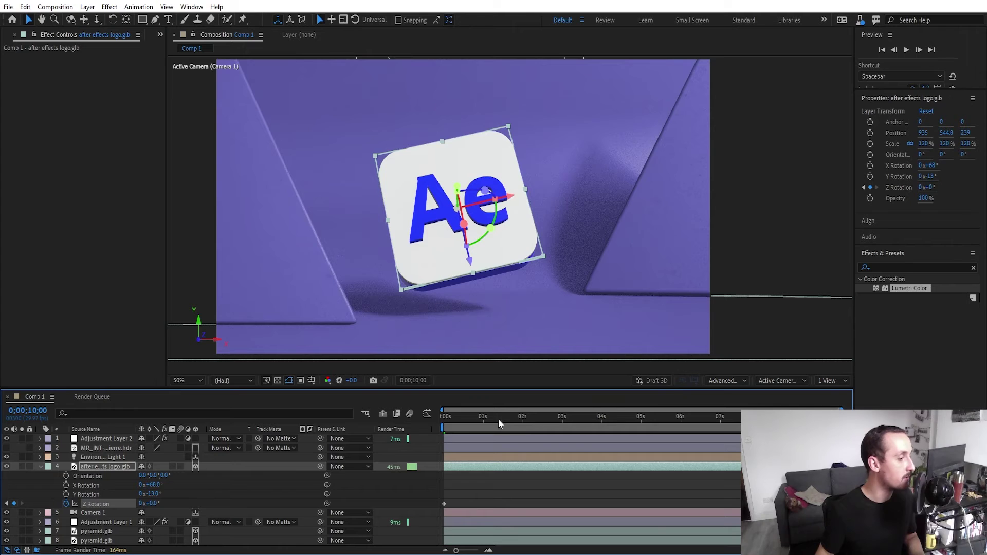
Show the Position of both pyramid.glb layers and keyframe it at 3 seconds
{"action": "left_click", "coordinate": [95, 532]}
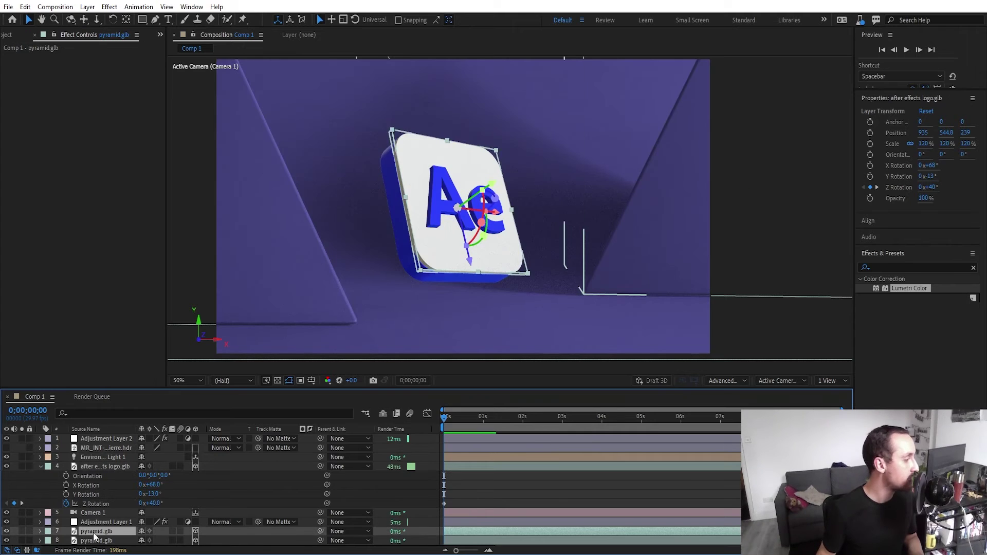
{"action": "scroll", "coordinate": [93, 533], "scroll_direction": "down", "scroll_amount": 1}
{"action": "left_click", "coordinate": [95, 532], "text": "shift"}
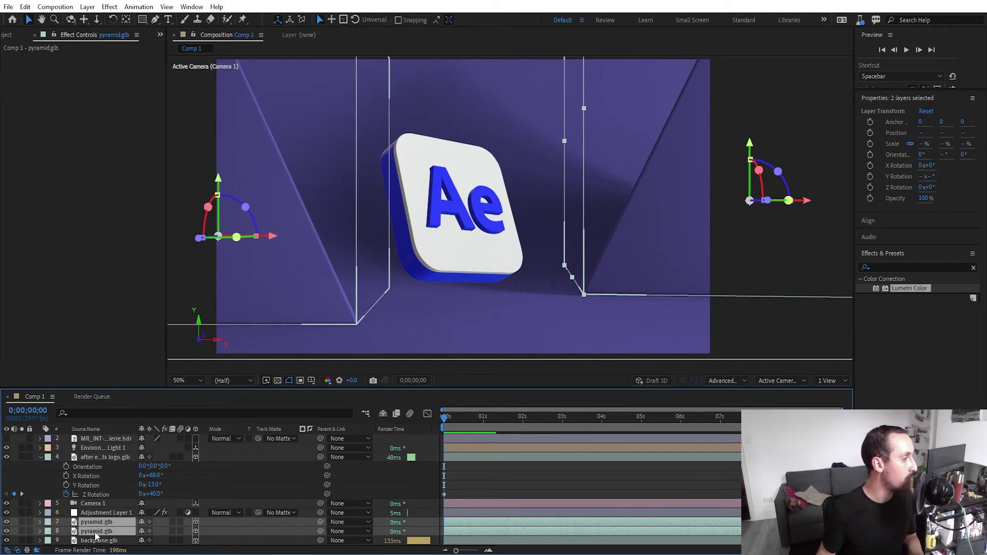
{"action": "key", "text": "p"}
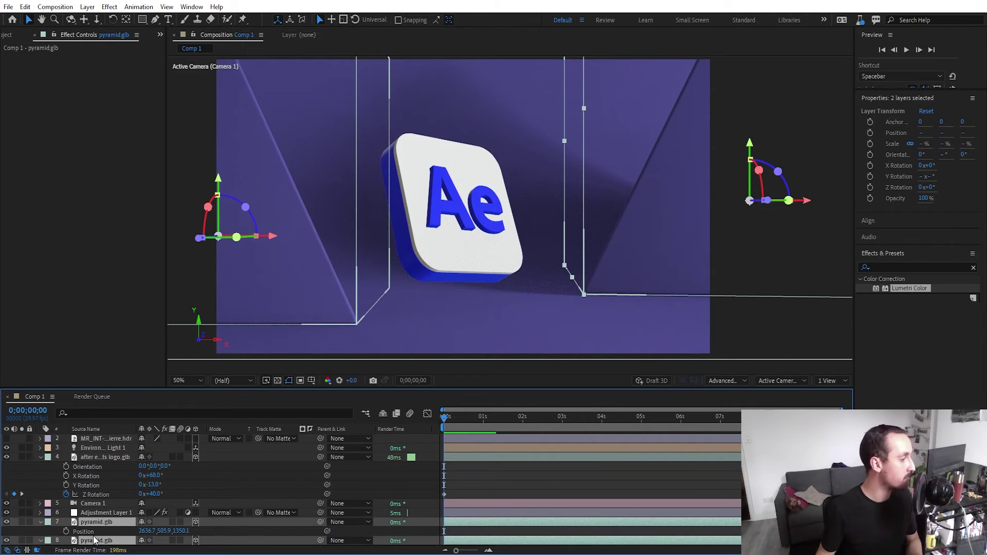
{"action": "scroll", "coordinate": [92, 534], "scroll_direction": "down", "scroll_amount": 2}
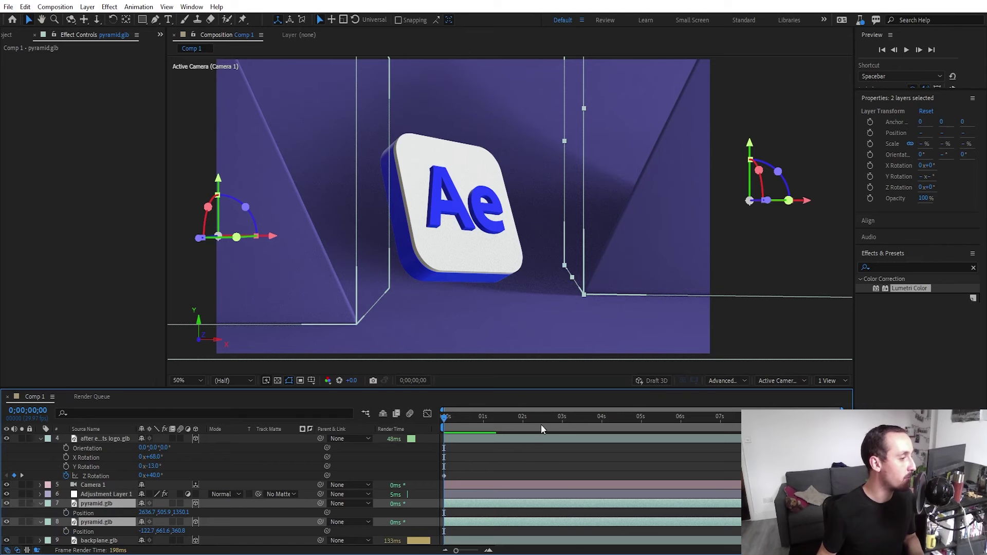
{"action": "left_click", "coordinate": [561, 420]}
{"action": "left_click_drag", "start_coordinate": [562, 420], "coordinate": [563, 420]}
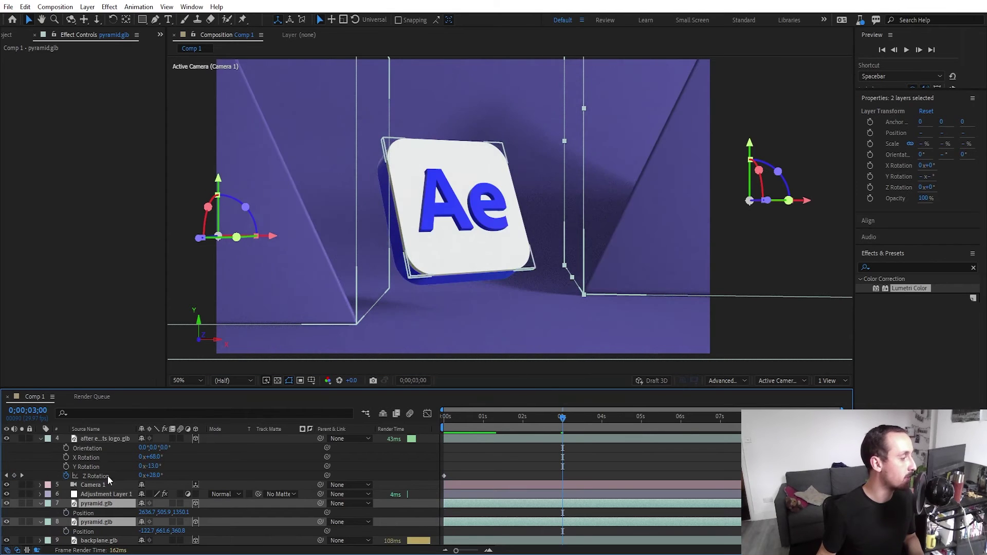
{"action": "left_click", "coordinate": [67, 513]}
At the start of the composition, move the left pyramid out of frame to about -1035.5, 661.6, 360
{"action": "left_click_drag", "start_coordinate": [511, 421], "coordinate": [406, 403]}
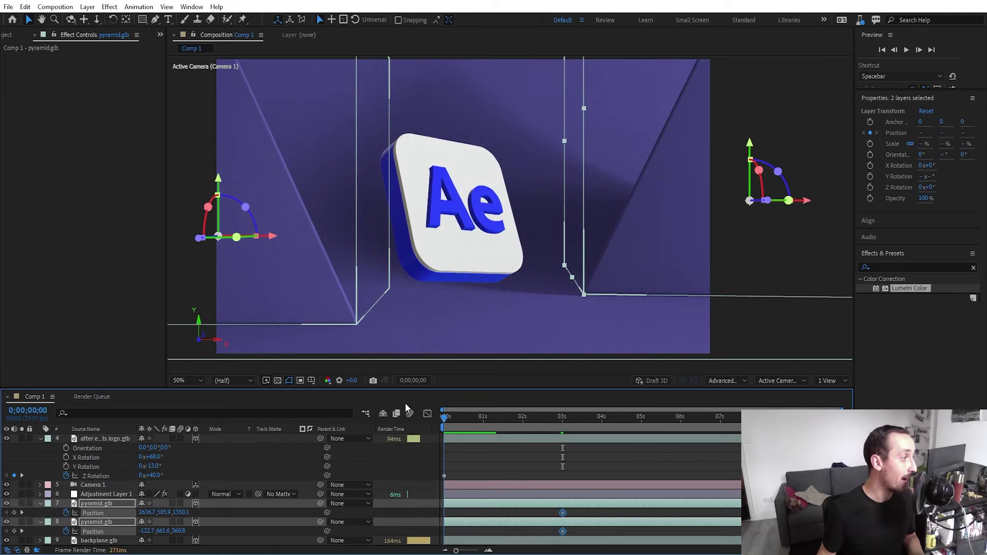
{"action": "scroll", "coordinate": [465, 257], "scroll_direction": "down", "scroll_amount": 2}
{"action": "left_click", "coordinate": [454, 341]}
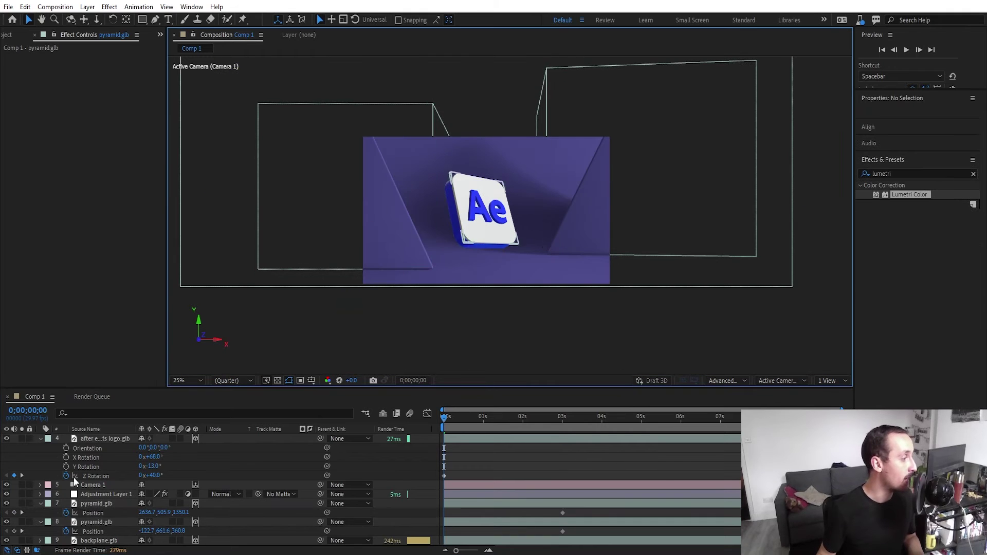
{"action": "left_click", "coordinate": [89, 531]}
{"action": "scroll", "coordinate": [313, 278], "scroll_direction": "up", "scroll_amount": 2}
{"action": "left_click_drag", "start_coordinate": [365, 290], "coordinate": [470, 288]}
{"action": "left_click_drag", "start_coordinate": [375, 234], "coordinate": [216, 235]}
{"action": "left_click_drag", "start_coordinate": [624, 257], "coordinate": [355, 255]}
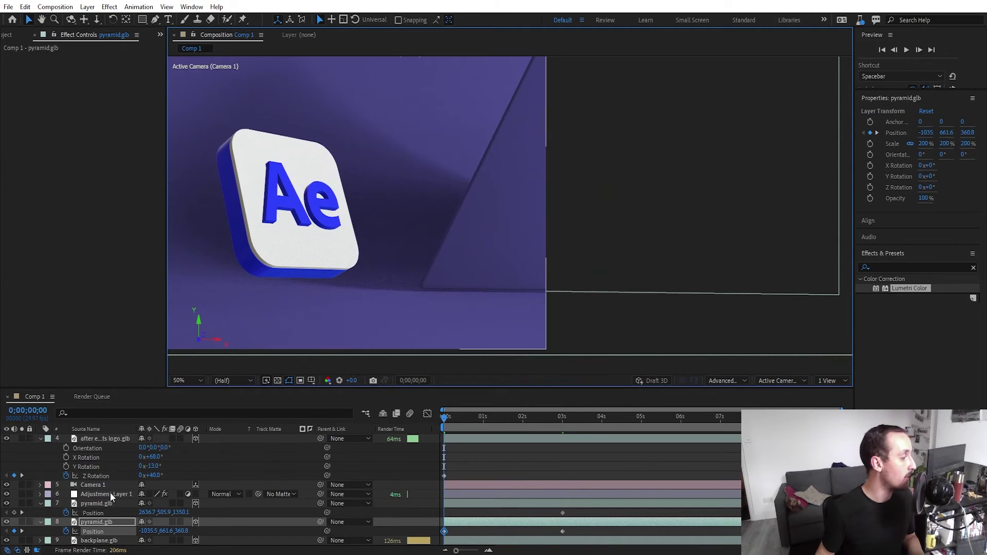
Move the right pyramid out of frame at the start of the composition, to about 3758.9, 505.9, 1248
{"action": "left_click", "coordinate": [98, 504]}
{"action": "left_click_drag", "start_coordinate": [644, 196], "coordinate": [859, 201]}
{"action": "scroll", "coordinate": [715, 215], "scroll_direction": "down", "scroll_amount": 2}
{"action": "scroll", "coordinate": [715, 215], "scroll_direction": "up", "scroll_amount": 2}
Apply Easy Ease to both pyramids' Position keyframes and extend the ease of the end keyframes toward the start in the speed graph
{"action": "left_click_drag", "start_coordinate": [577, 511], "coordinate": [439, 540]}
{"action": "key", "text": "F9"}
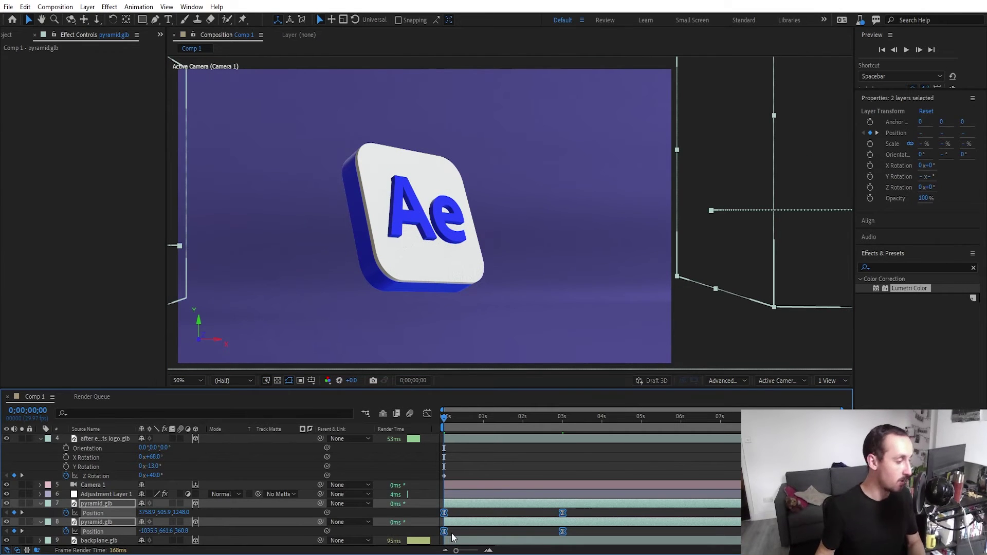
{"action": "left_click", "coordinate": [428, 414]}
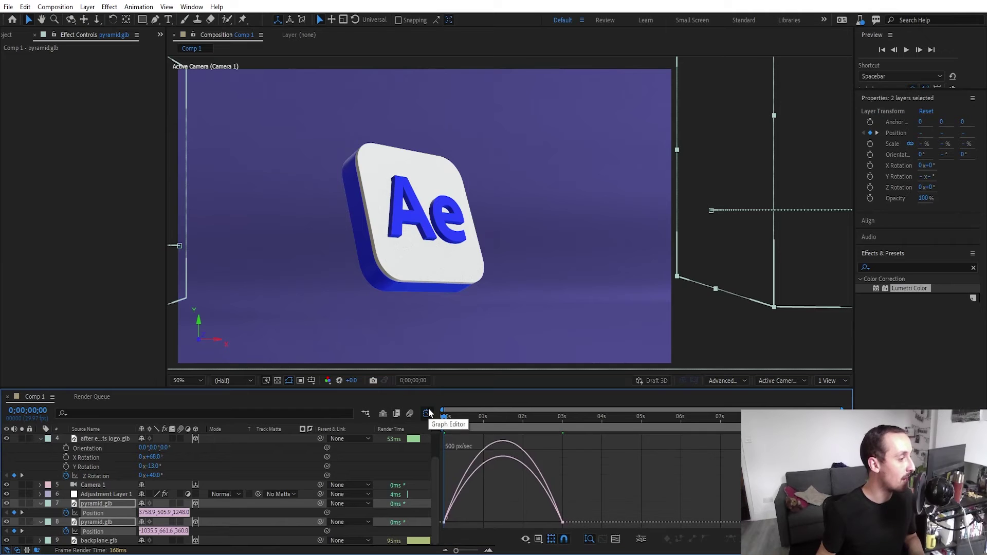
{"action": "left_click_drag", "start_coordinate": [542, 518], "coordinate": [448, 522]}
{"action": "right_click", "coordinate": [516, 454]}
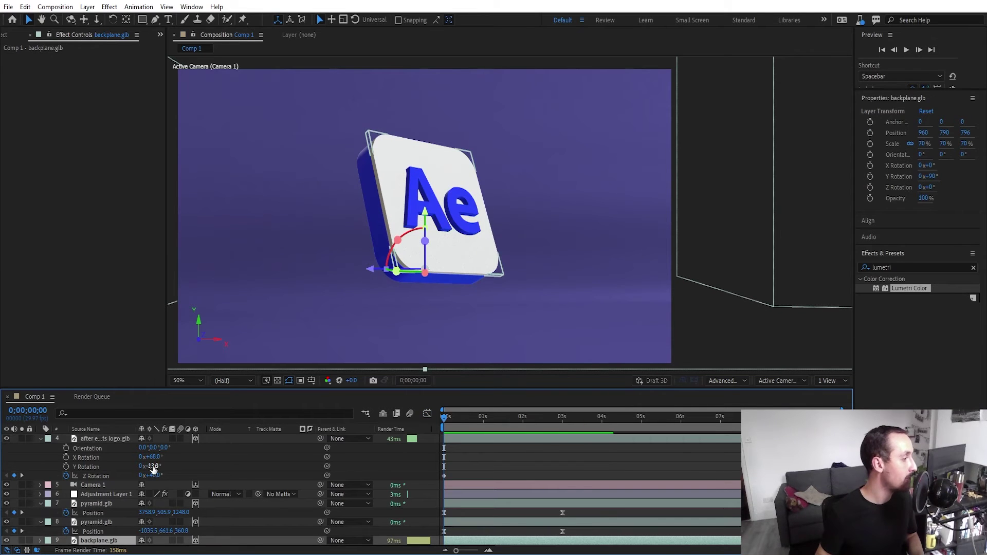
Keyframe the logo's Y Rotation at 10 seconds and give it a larger negative angle at the start of the composition
{"action": "left_click", "coordinate": [120, 467]}
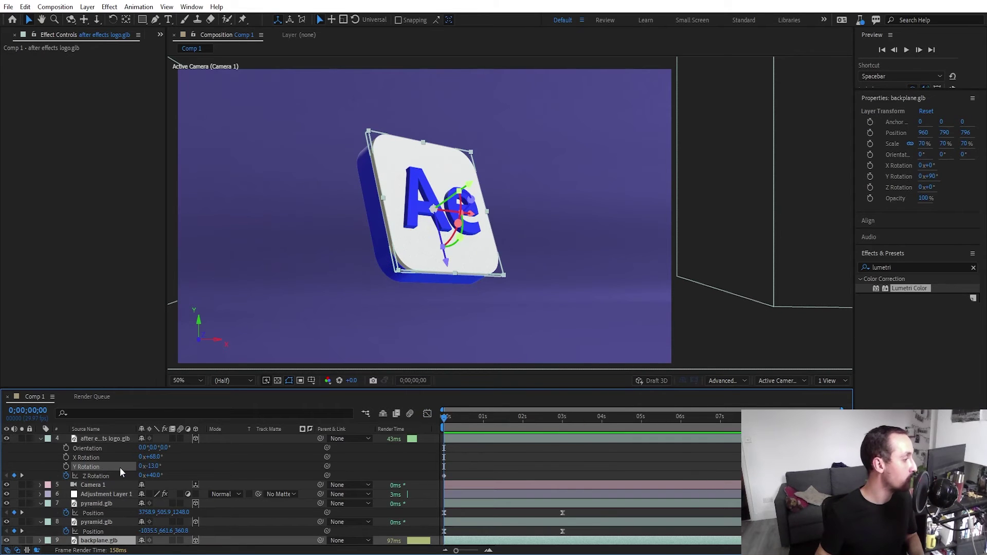
{"action": "left_click", "coordinate": [67, 466]}
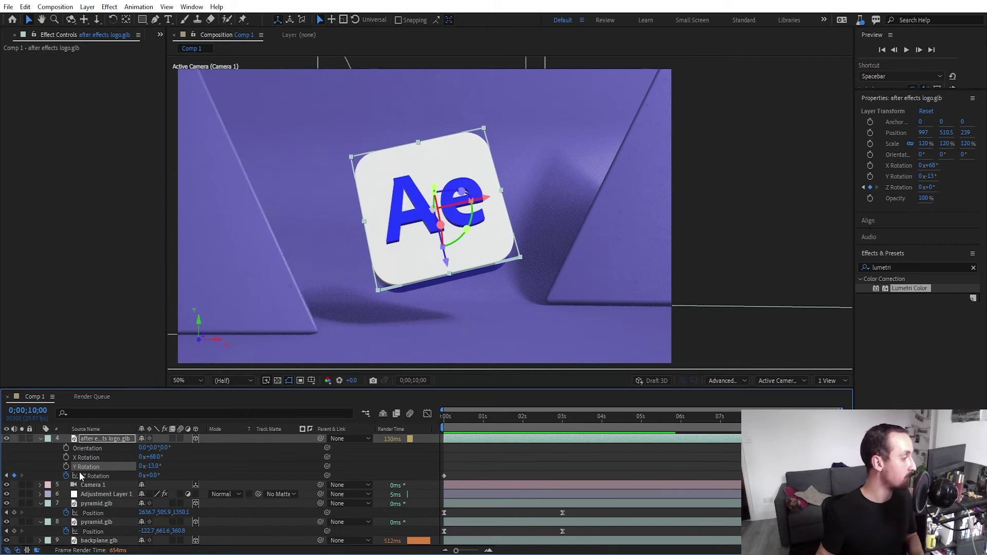
{"action": "left_click", "coordinate": [66, 467]}
{"action": "left_click_drag", "start_coordinate": [449, 418], "coordinate": [433, 421]}
{"action": "left_click_drag", "start_coordinate": [154, 467], "coordinate": [147, 467]}
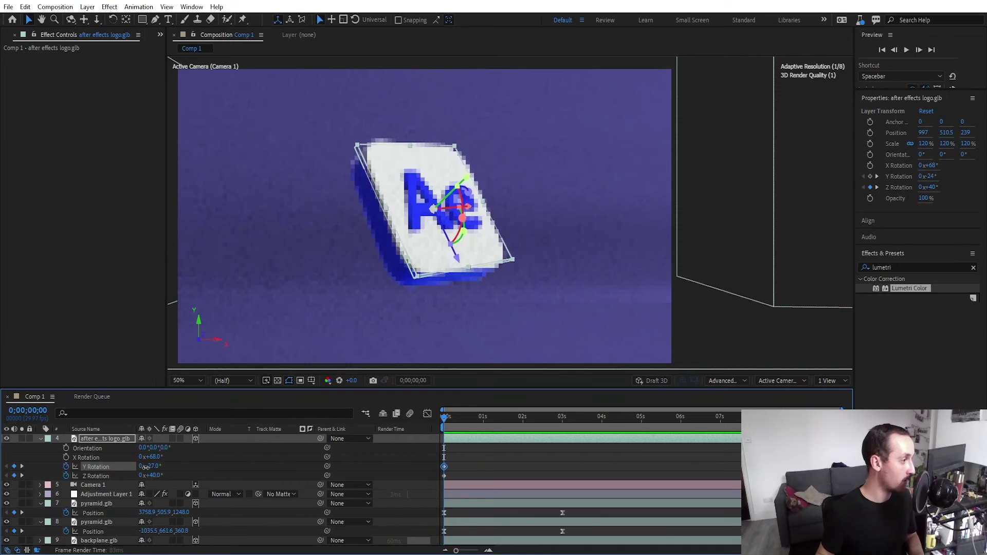
{"action": "left_click_drag", "start_coordinate": [147, 468], "coordinate": [139, 468]}
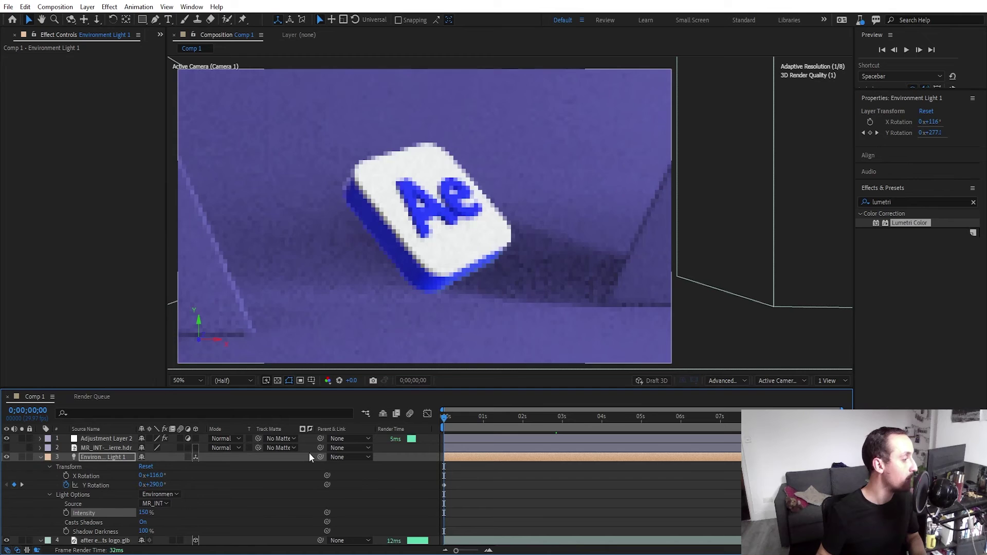
Adjust the X Rotation of Environment Light 1 to change how the light and shadows fall on the scene
{"action": "left_click", "coordinate": [173, 505]}
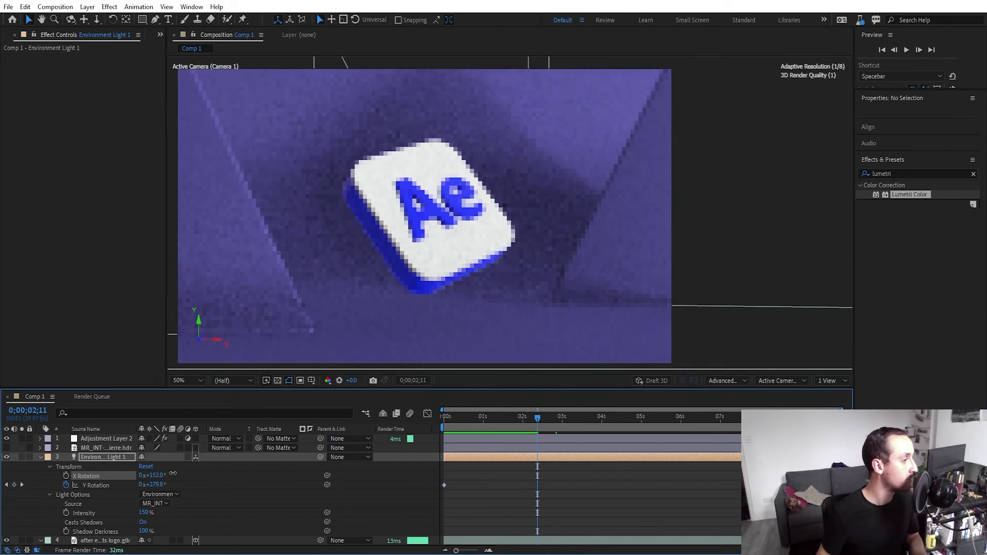
{"action": "left_click_drag", "start_coordinate": [149, 476], "coordinate": [139, 478]}
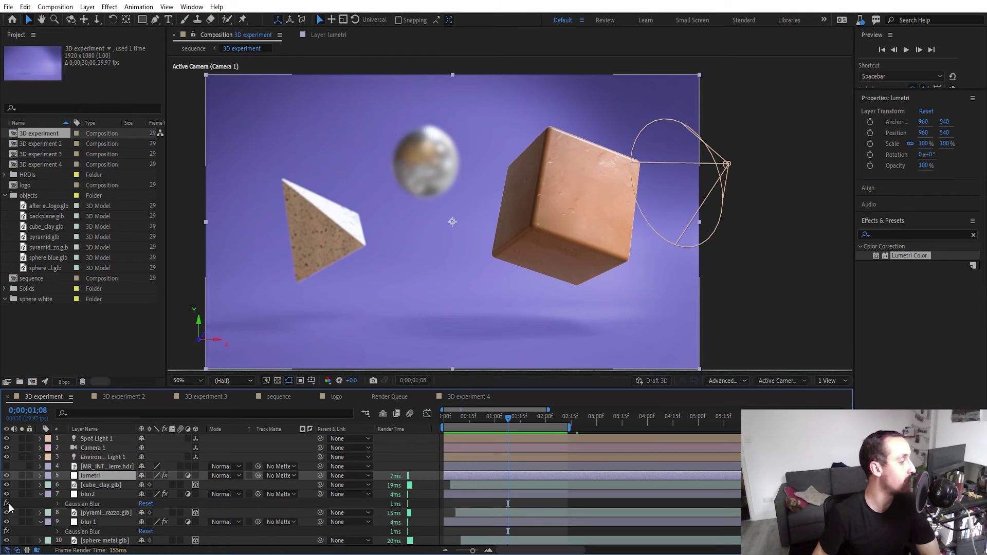
Switch to the Poliigon website, browse the free textures and open the Terracotta Clay 001 texture page
{"action": "left_click", "coordinate": [781, 275]}
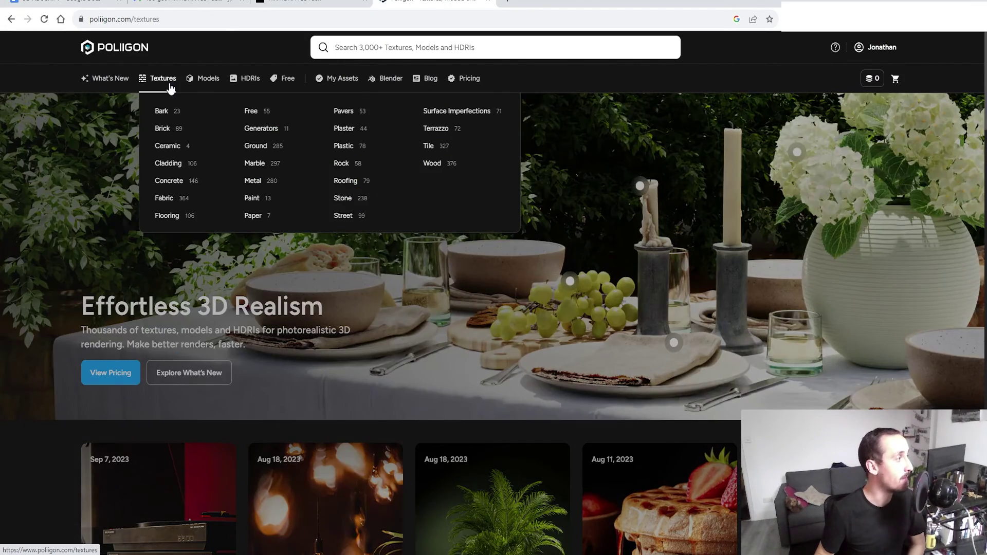
{"action": "left_click", "coordinate": [163, 78]}
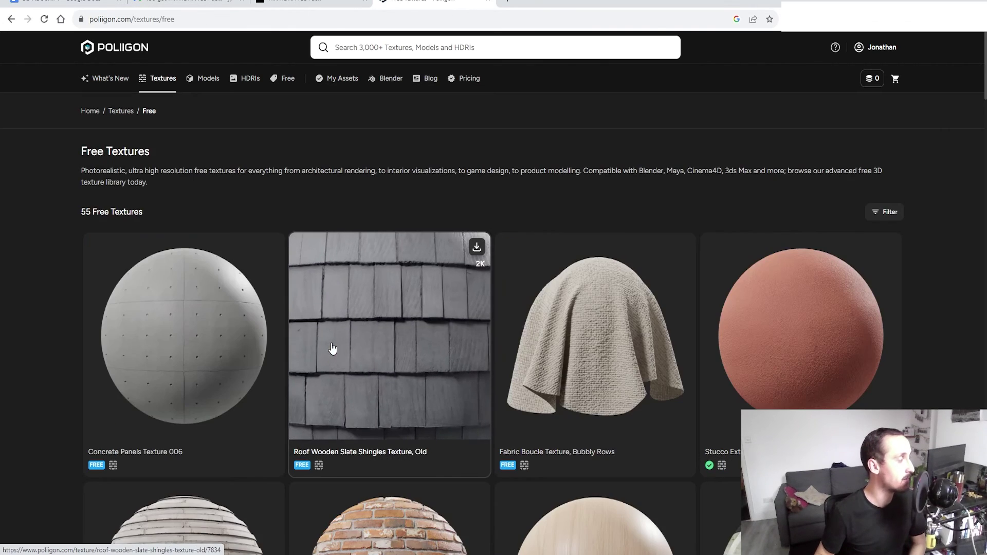
{"action": "scroll", "coordinate": [334, 351], "scroll_direction": "down", "scroll_amount": 10}
{"action": "scroll", "coordinate": [347, 323], "scroll_direction": "down", "scroll_amount": 20}
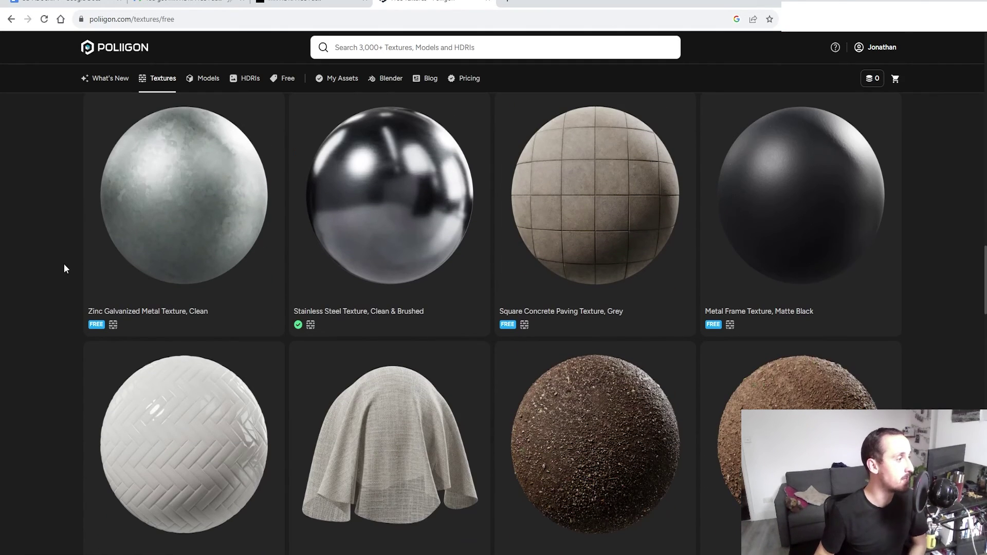
{"action": "scroll", "coordinate": [103, 257], "scroll_direction": "down", "scroll_amount": 15}
{"action": "left_click", "coordinate": [128, 249]}
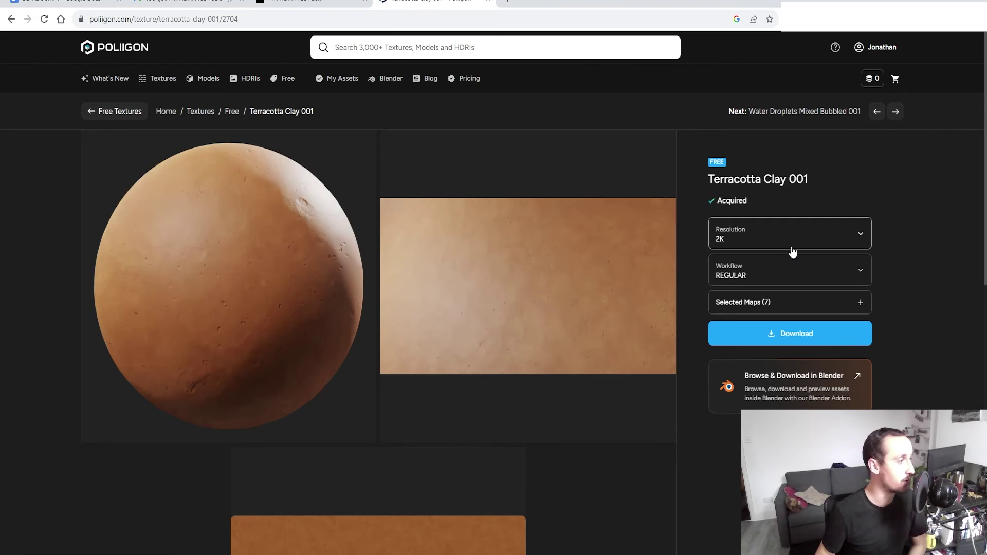
Switch to Blender and add a Bevel modifier to the default cube
{"action": "key", "text": "super"}
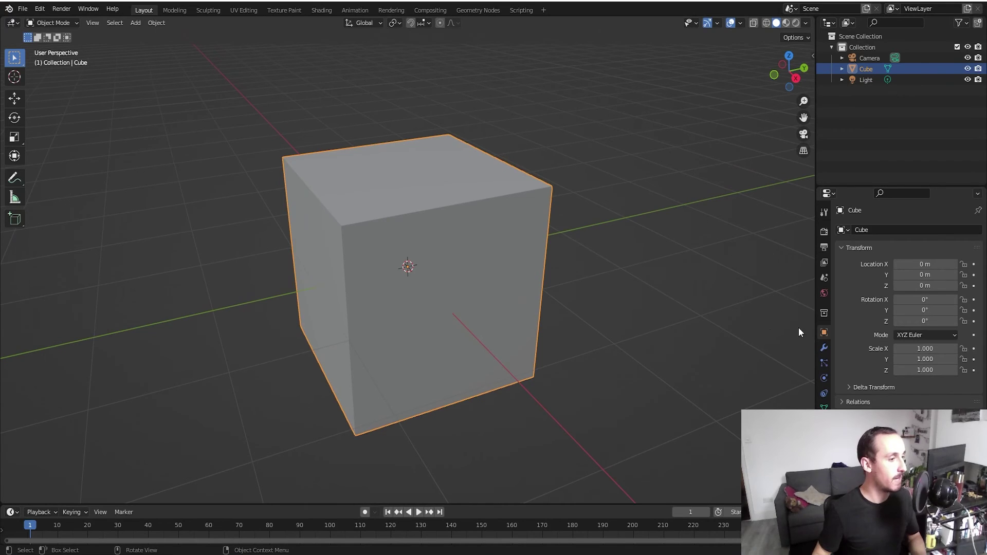
{"action": "left_click", "coordinate": [824, 347]}
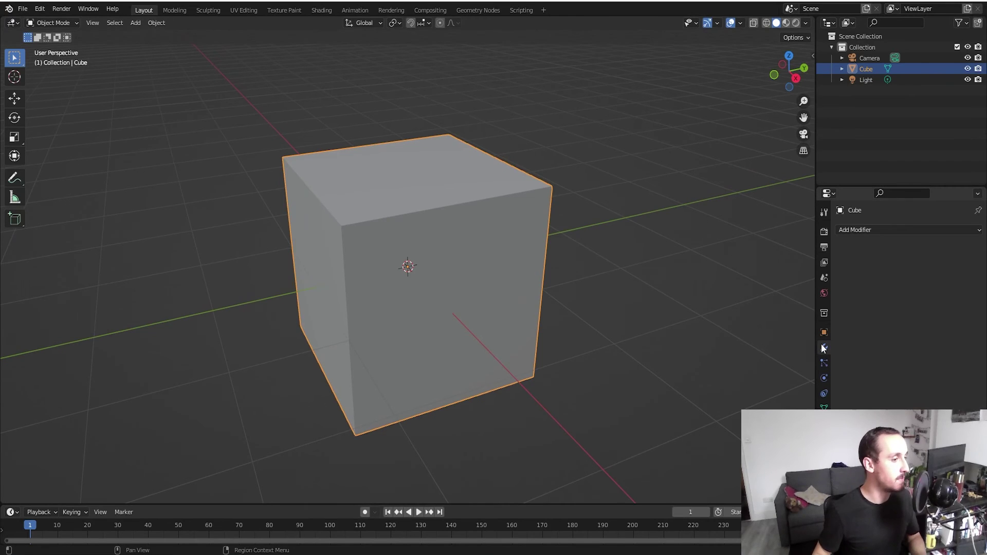
{"action": "left_click", "coordinate": [869, 230]}
{"action": "left_click", "coordinate": [797, 271]}
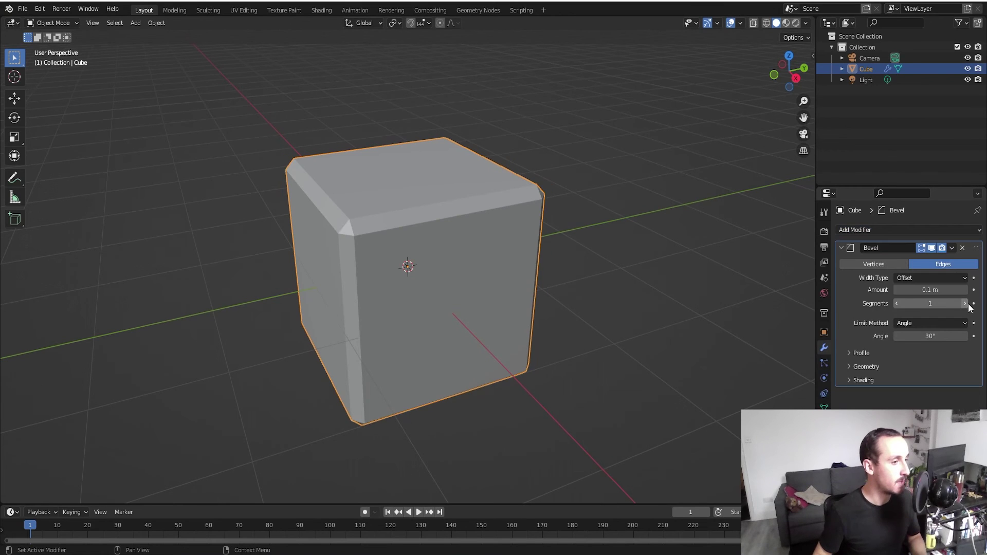
Apply the cube's Bevel modifier with an increased segment count and shade the cube smooth
{"action": "left_click", "coordinate": [965, 304]}
{"action": "left_click", "coordinate": [952, 248]}
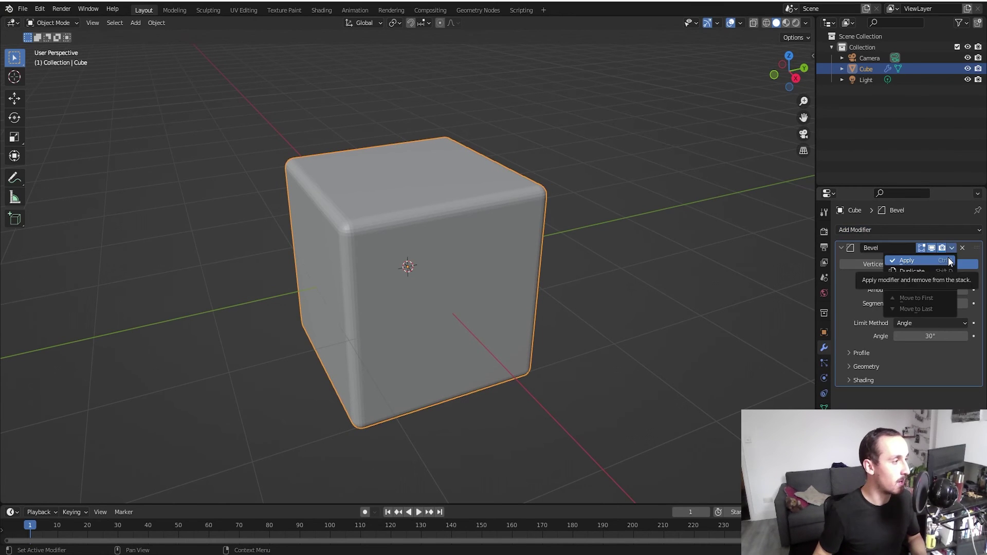
{"action": "left_click", "coordinate": [948, 259]}
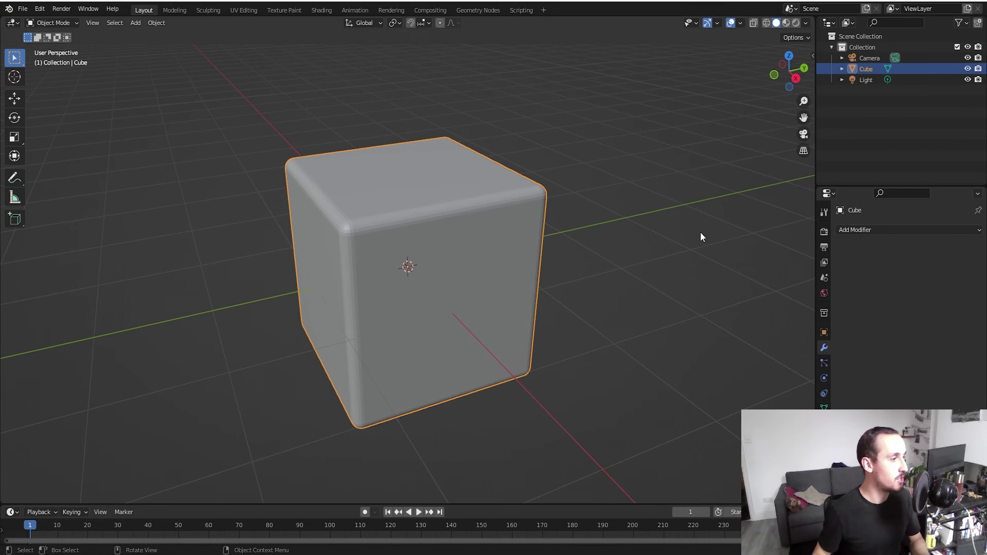
{"action": "key", "text": "F3"}
{"action": "key", "text": "Escape"}
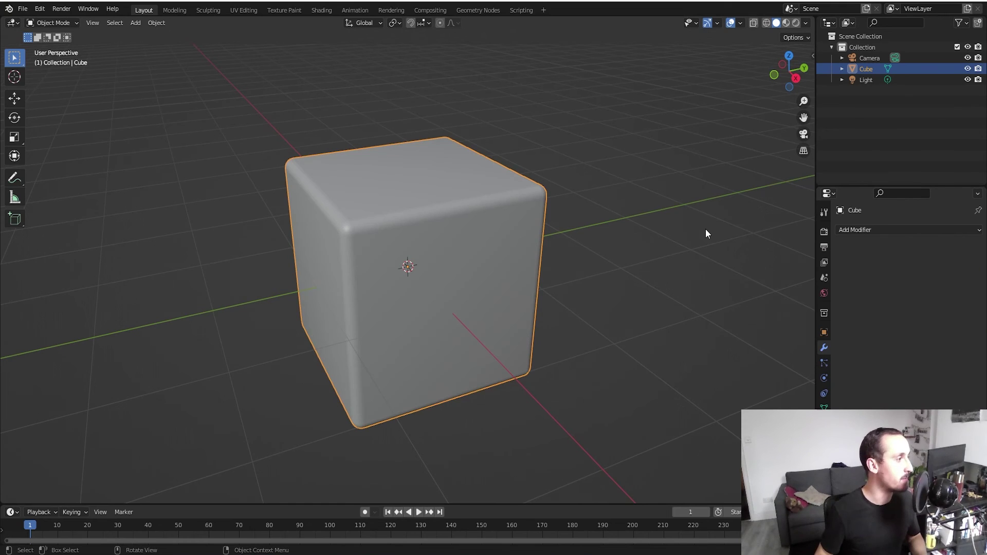
Split the 3D viewport vertically into two areas and turn the new area into a Shader Editor
{"action": "left_click_drag", "start_coordinate": [806, 18], "coordinate": [435, 21]}
{"action": "left_click", "coordinate": [449, 23]}
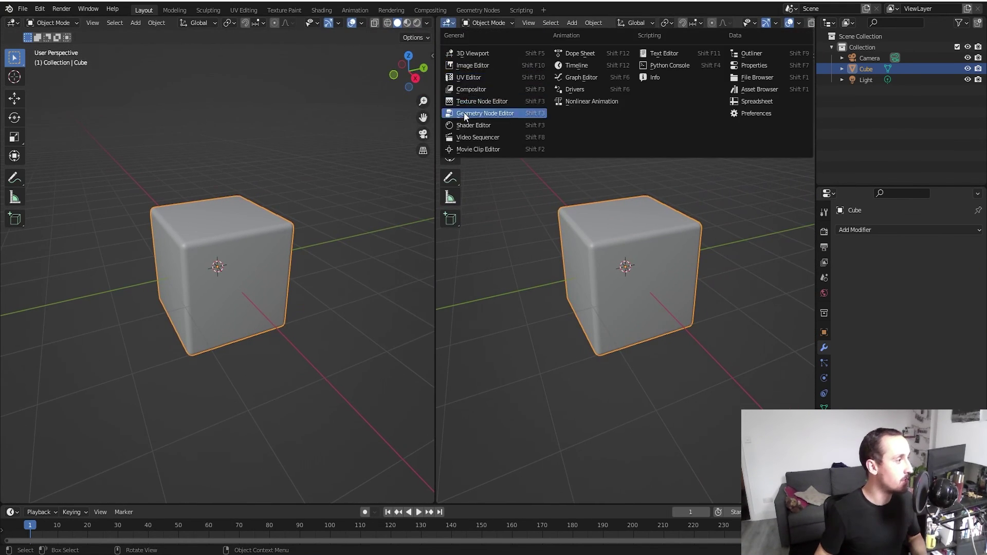
{"action": "left_click", "coordinate": [470, 125]}
Switch to File Explorer and examine the texture maps in the TerracottaClay001 folder alongside the shader nodes
{"action": "key", "text": "alt+Tab"}
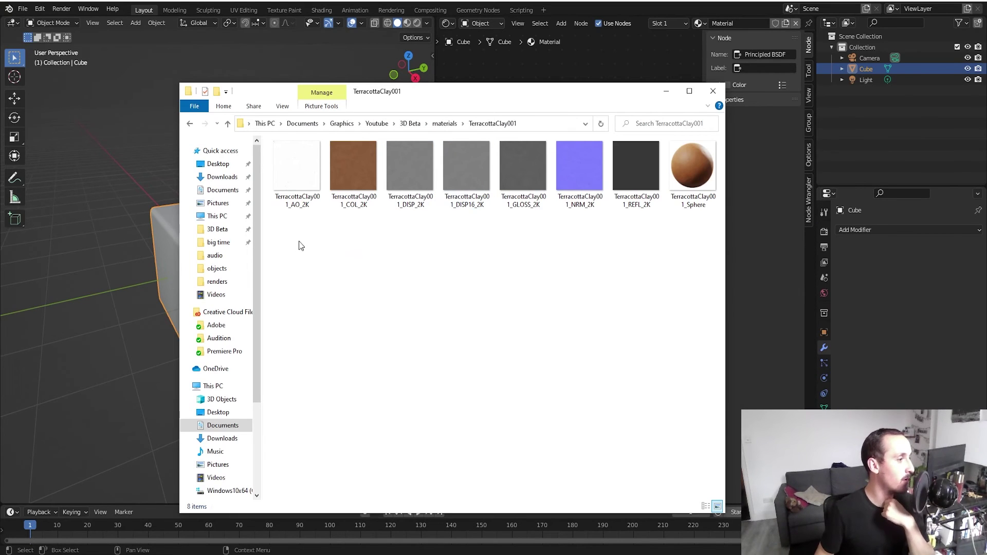
{"action": "left_click_drag", "start_coordinate": [325, 214], "coordinate": [638, 183]}
{"action": "left_click", "coordinate": [607, 227]}
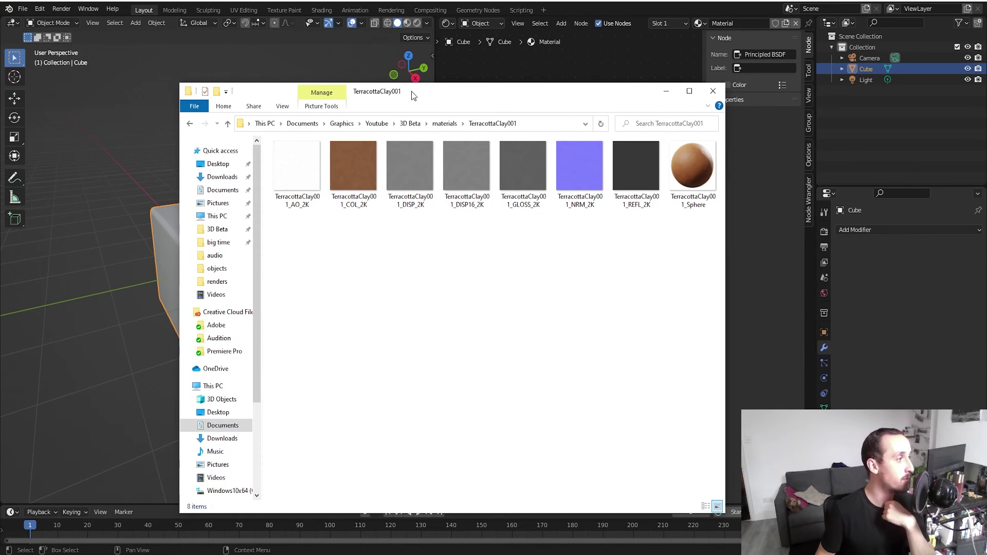
{"action": "left_click_drag", "start_coordinate": [414, 94], "coordinate": [375, 236]}
{"action": "scroll", "coordinate": [551, 175], "scroll_direction": "down", "scroll_amount": 1}
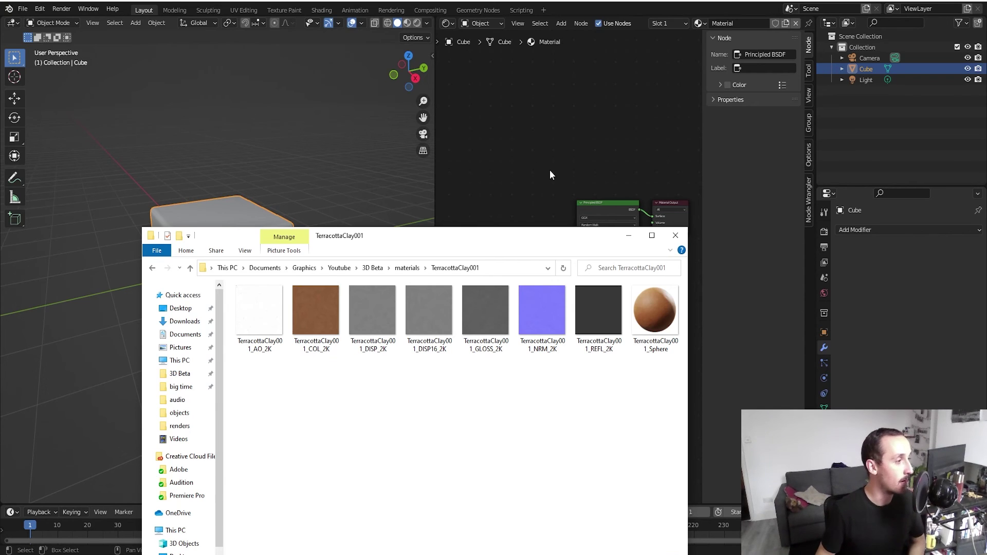
Look up the Node Wrangler add-on in the preferences to check that it is enabled
{"action": "left_click", "coordinate": [40, 9]}
{"action": "left_click", "coordinate": [40, 9]}
{"action": "left_click", "coordinate": [72, 164]}
{"action": "left_click", "coordinate": [307, 41]}
{"action": "type", "text": "node w"}
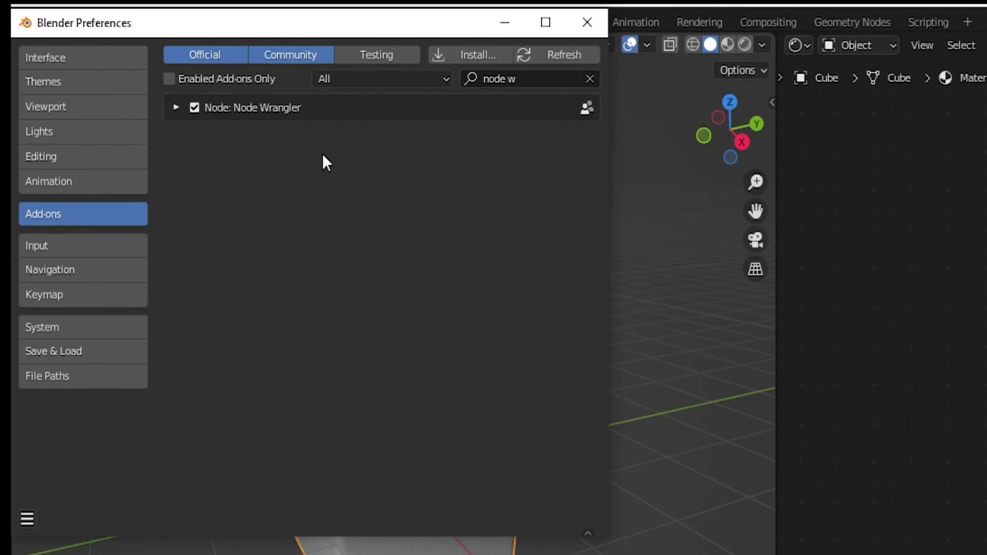
{"action": "left_click", "coordinate": [587, 23]}
Add a Node Wrangler Principled texture setup to the Principled BSDF node using the TerracottaClay001 image maps
{"action": "left_click", "coordinate": [613, 212]}
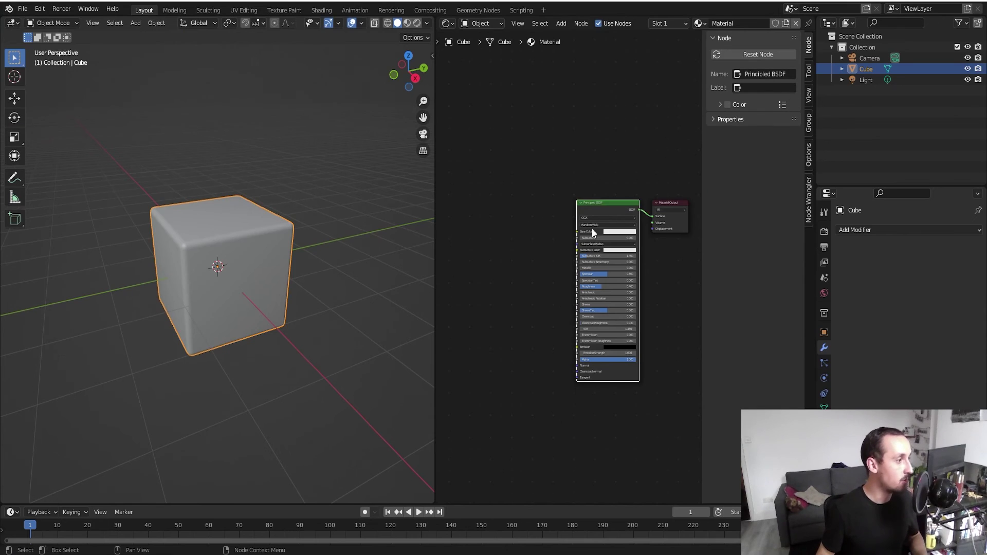
{"action": "scroll", "coordinate": [591, 228], "scroll_direction": "up", "scroll_amount": 8}
{"action": "scroll", "coordinate": [558, 215], "scroll_direction": "down", "scroll_amount": 2}
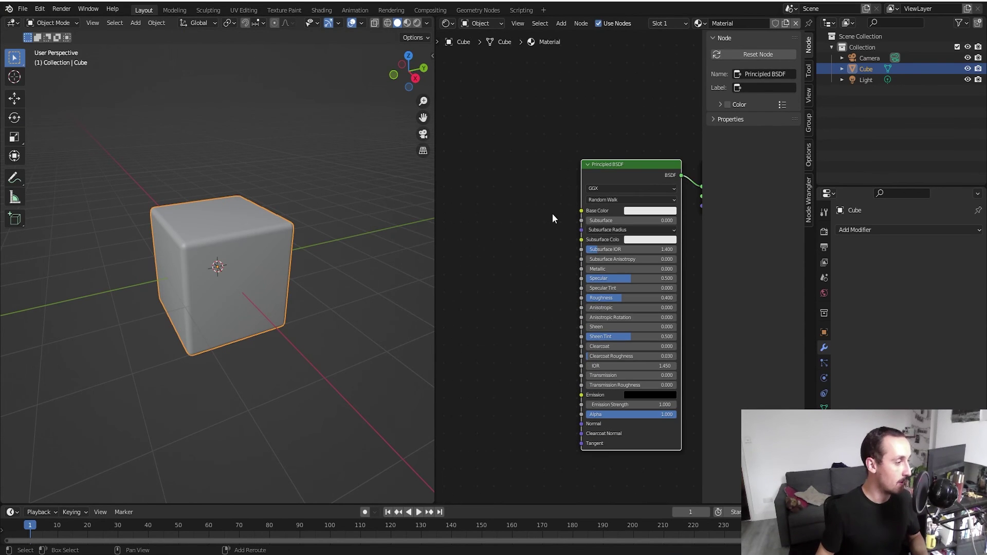
{"action": "key", "text": "shift+w"}
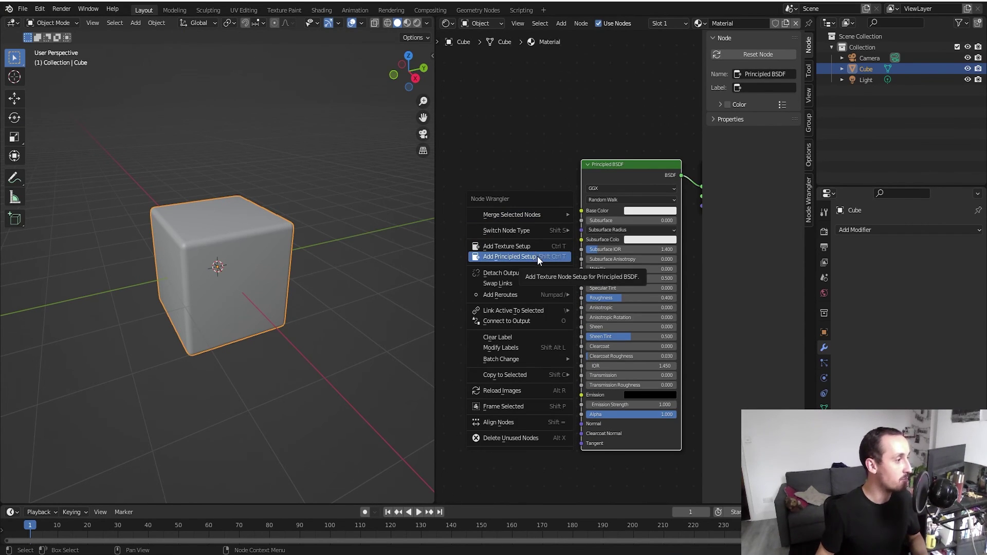
{"action": "left_click", "coordinate": [538, 256]}
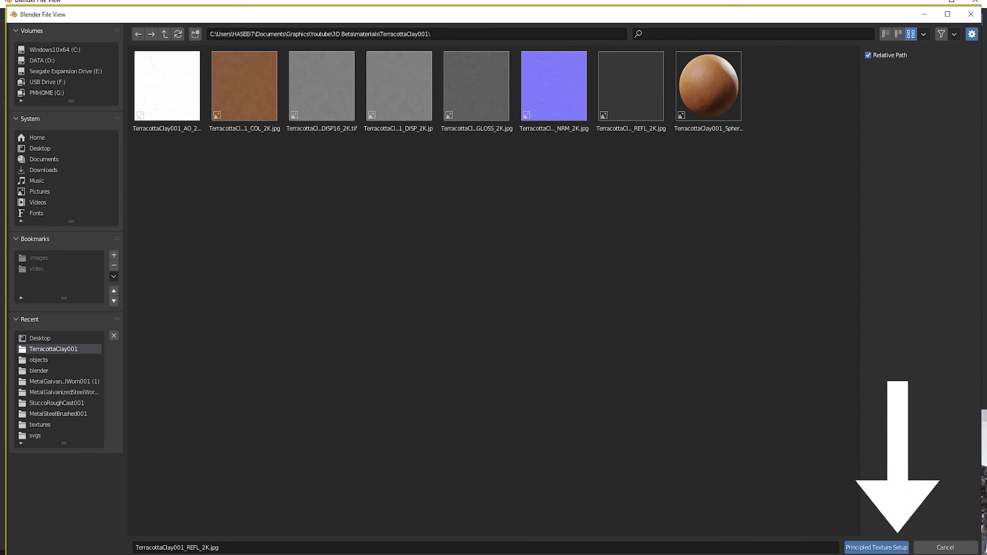
{"action": "left_click", "coordinate": [876, 547]}
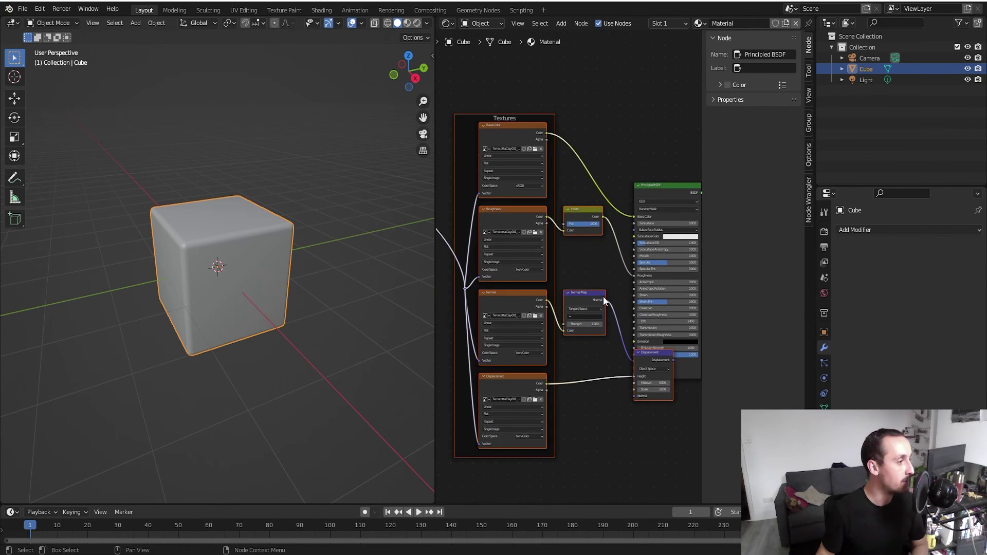
Examine the generated texture and mapping nodes, and inspect the clay material on the cube in rendered viewport shading
{"action": "scroll", "coordinate": [568, 267], "scroll_direction": "down", "scroll_amount": 2}
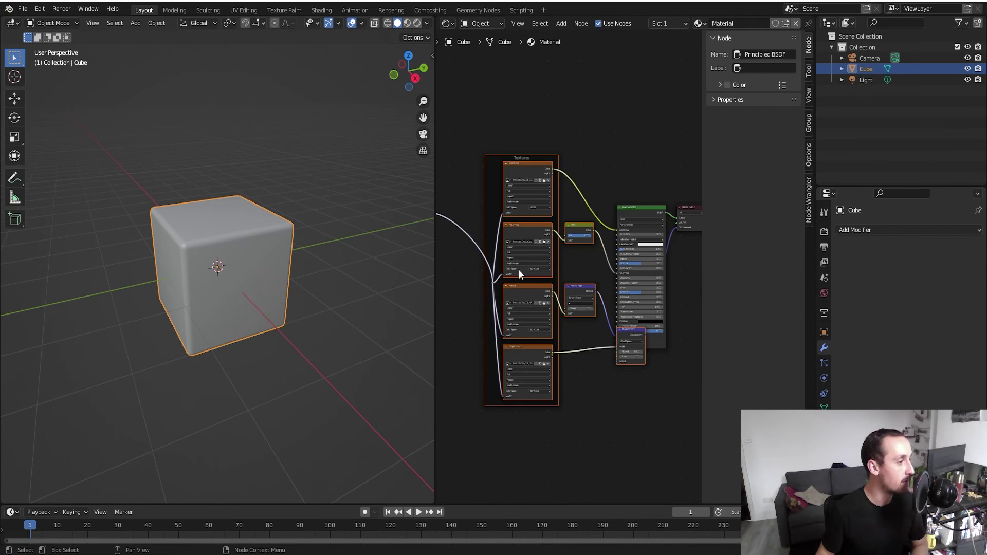
{"action": "scroll", "coordinate": [555, 199], "scroll_direction": "up", "scroll_amount": 2}
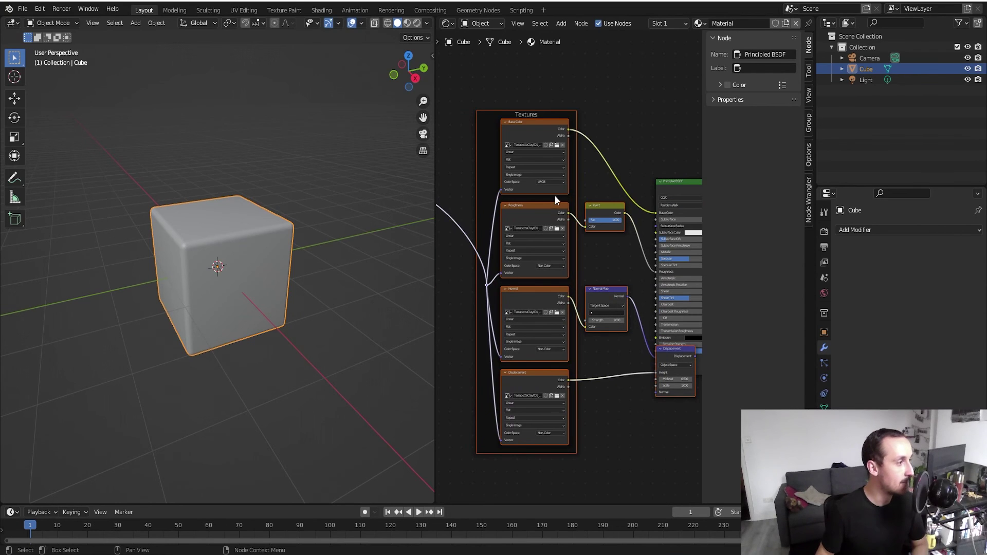
{"action": "left_click_drag", "start_coordinate": [610, 400], "coordinate": [524, 380]}
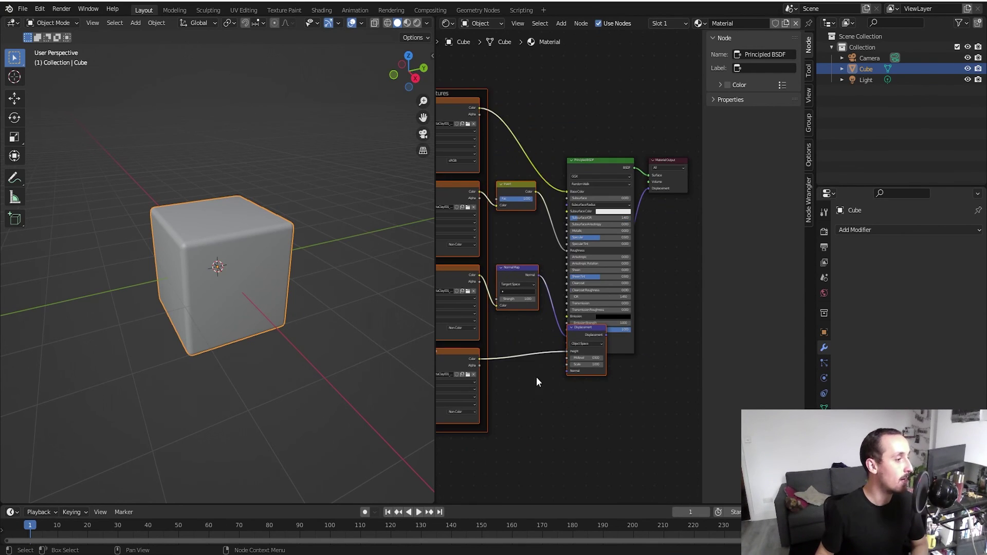
{"action": "left_click", "coordinate": [579, 161]}
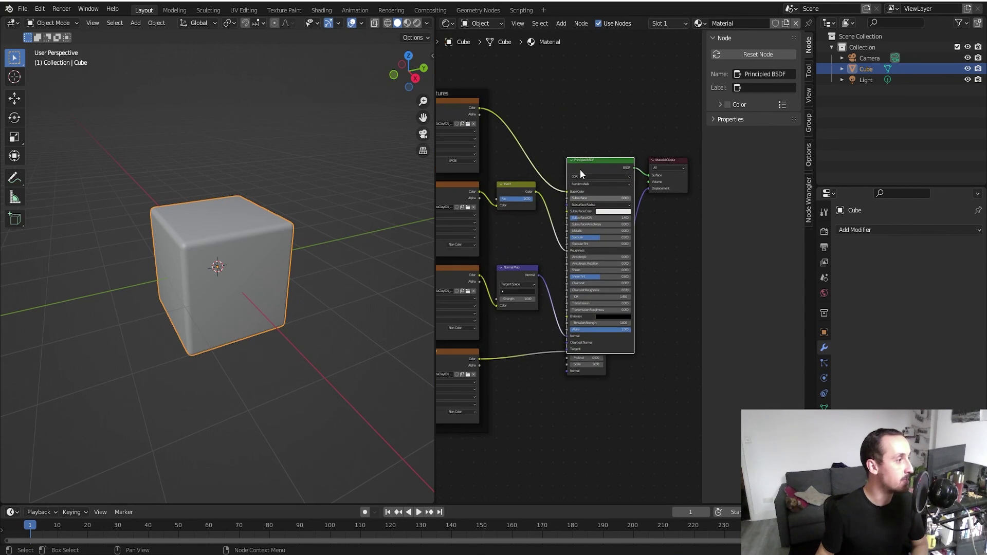
{"action": "left_click_drag", "start_coordinate": [558, 151], "coordinate": [596, 150]}
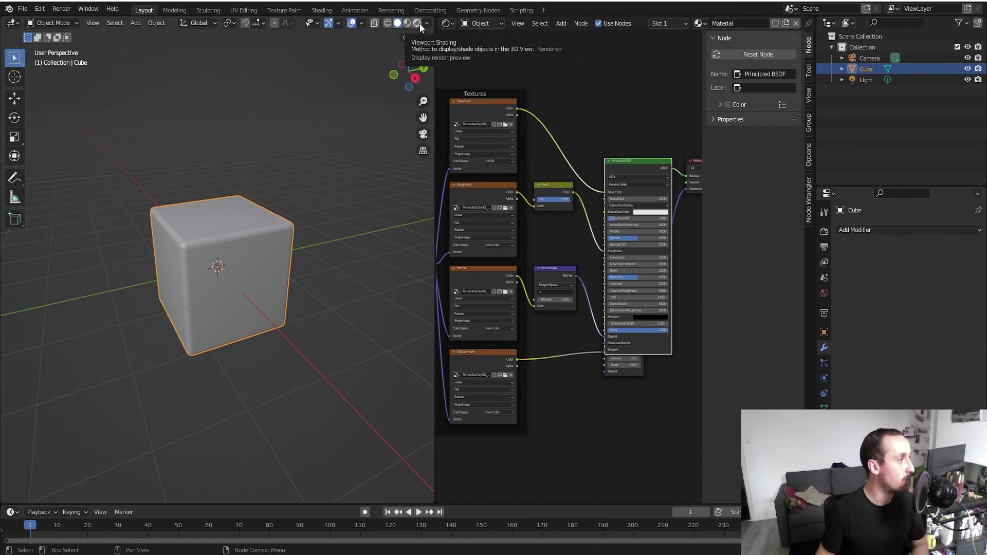
{"action": "left_click", "coordinate": [419, 24]}
{"action": "scroll", "coordinate": [314, 214], "scroll_direction": "up", "scroll_amount": 5}
{"action": "mouse_move", "coordinate": [314, 213]}
{"action": "left_mouse_down"}
{"action": "mouse_move", "coordinate": [353, 283]}
{"action": "mouse_move", "coordinate": [406, 212]}
{"action": "mouse_move", "coordinate": [196, 192]}
{"action": "left_mouse_up"}
{"action": "left_click_drag", "start_coordinate": [519, 261], "coordinate": [432, 242]}
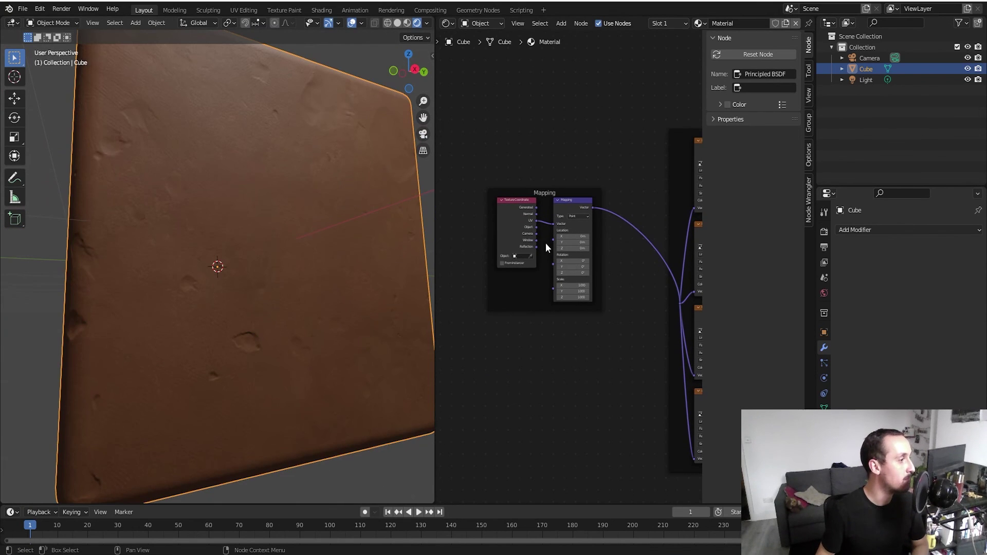
{"action": "scroll", "coordinate": [545, 243], "scroll_direction": "down", "scroll_amount": 1}
{"action": "left_click_drag", "start_coordinate": [285, 198], "coordinate": [252, 275]}
{"action": "left_click_drag", "start_coordinate": [147, 194], "coordinate": [266, 196]}
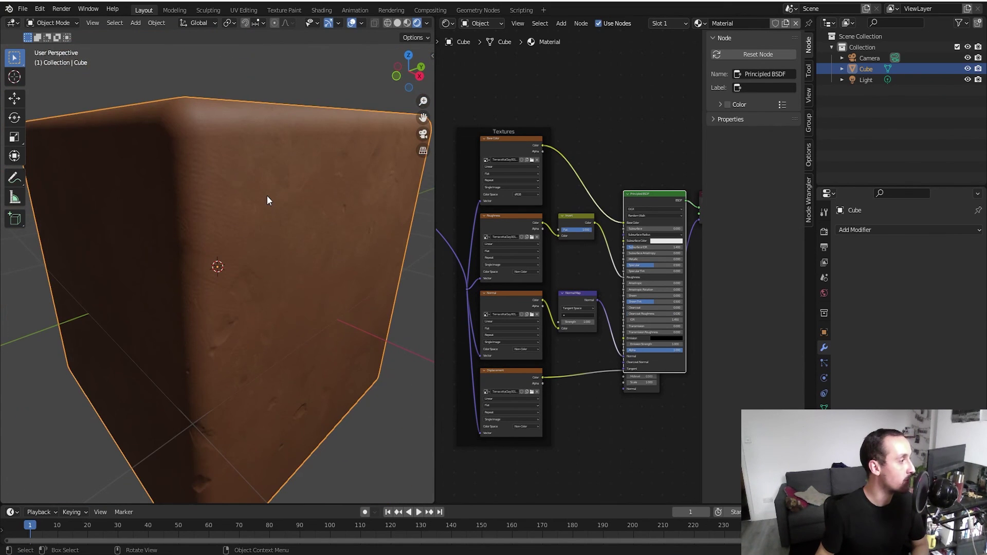
Export the cube as glTF Binary to cube.glb on the Desktop, limited to selected objects
{"action": "left_click", "coordinate": [24, 9]}
{"action": "mouse_move", "coordinate": [56, 166]}
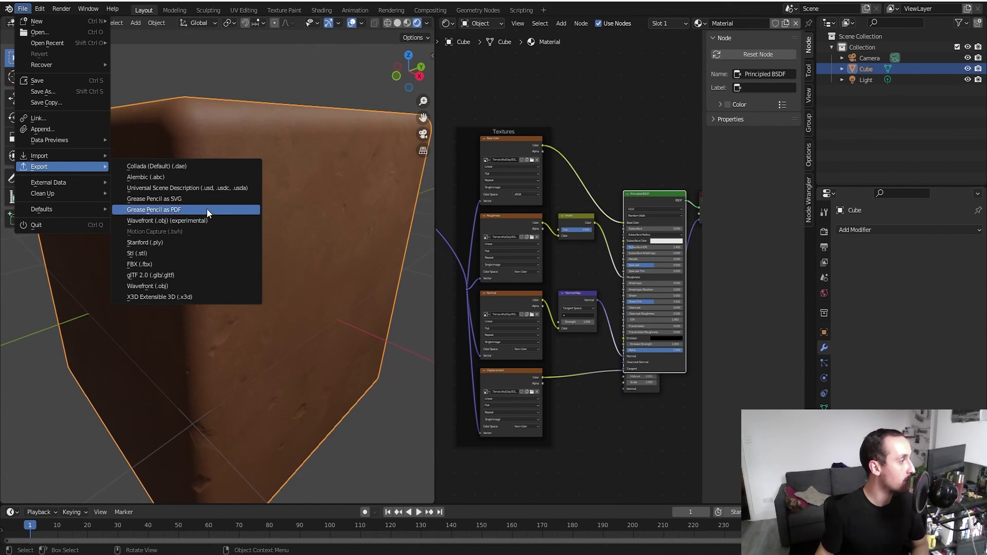
{"action": "left_click", "coordinate": [196, 276]}
{"action": "left_click", "coordinate": [49, 135]}
{"action": "left_click", "coordinate": [241, 113]}
{"action": "left_click", "coordinate": [878, 105]}
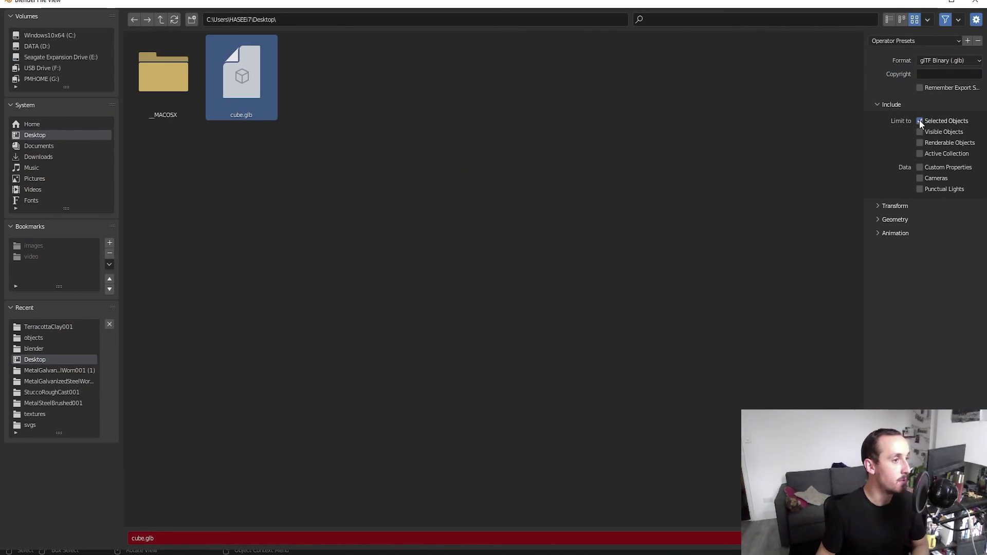
{"action": "left_click", "coordinate": [894, 538]}
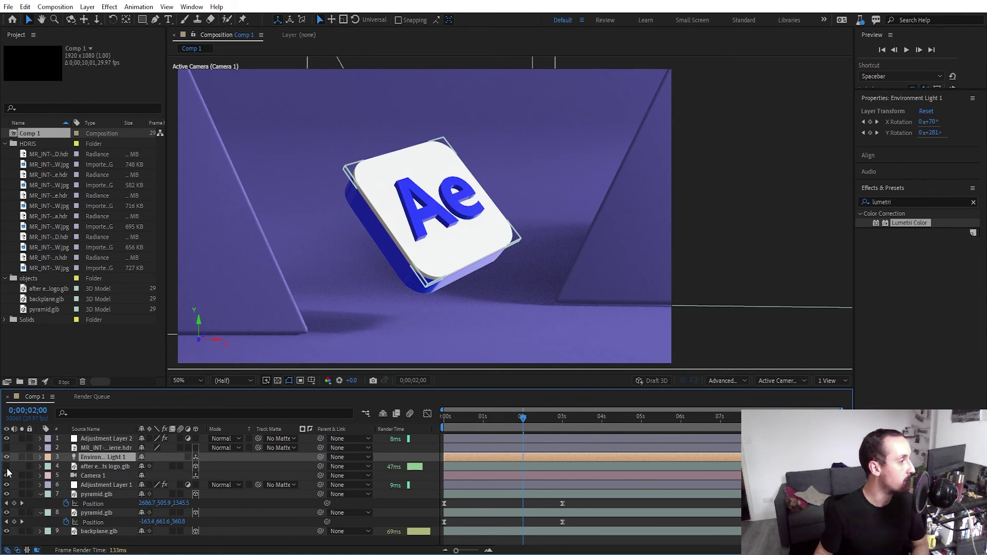
Switch to After Effects, hide the After Effects logo layer and import cube.glb from the Desktop
{"action": "left_click", "coordinate": [6, 467]}
{"action": "left_click", "coordinate": [57, 346]}
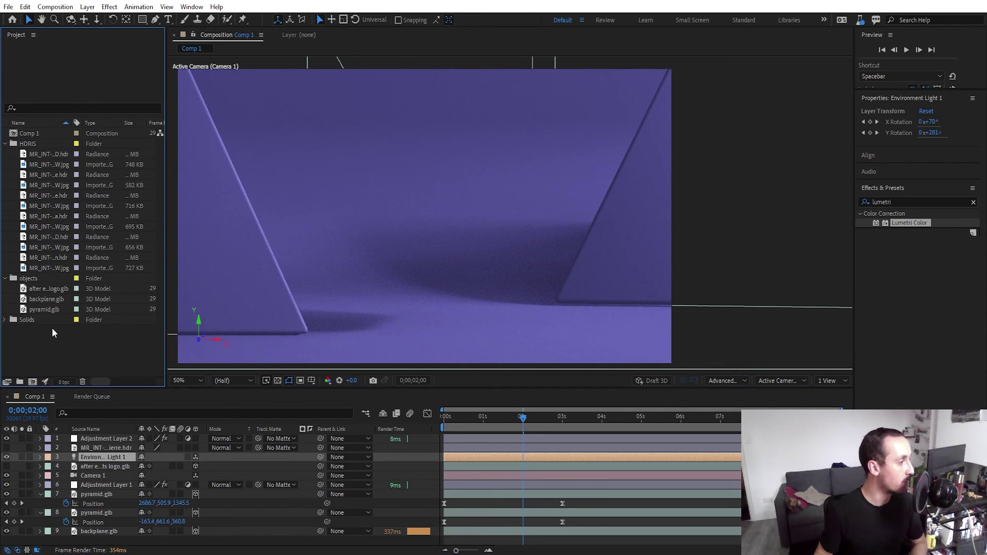
{"action": "double_click", "coordinate": [50, 334]}
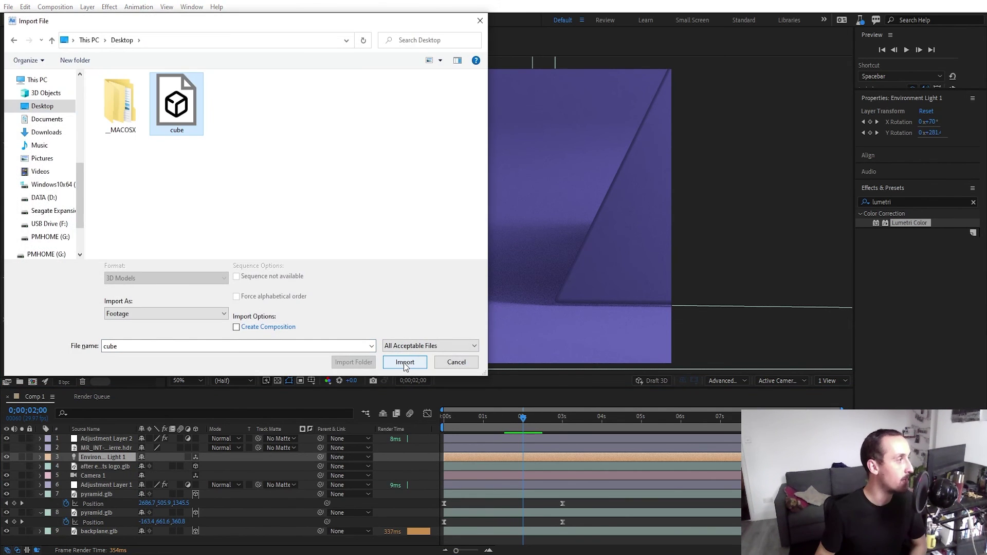
{"action": "left_click", "coordinate": [404, 365]}
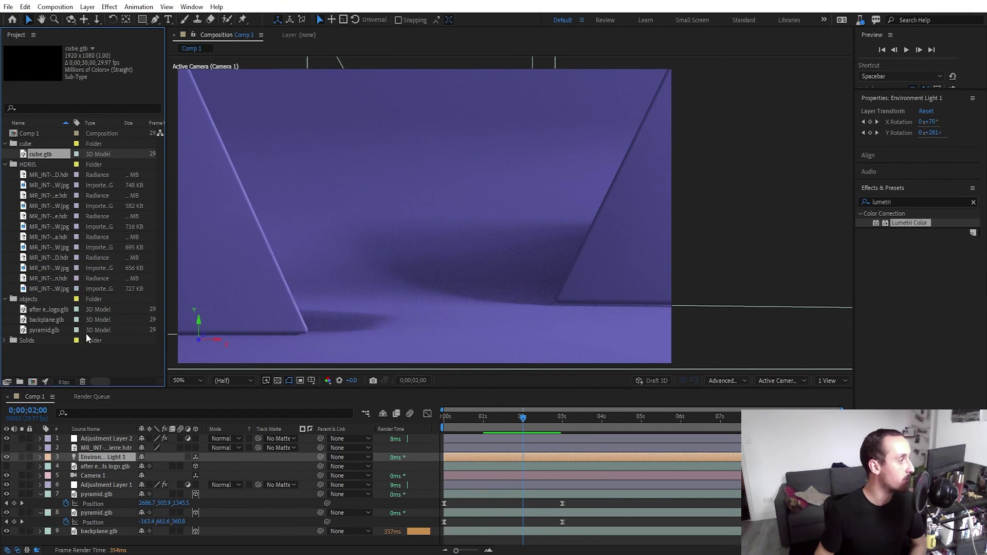
Add cube.glb to Comp 1 at comp size and rotate it to -28° on X and 22° on Y
{"action": "left_click_drag", "start_coordinate": [40, 154], "coordinate": [396, 221]}
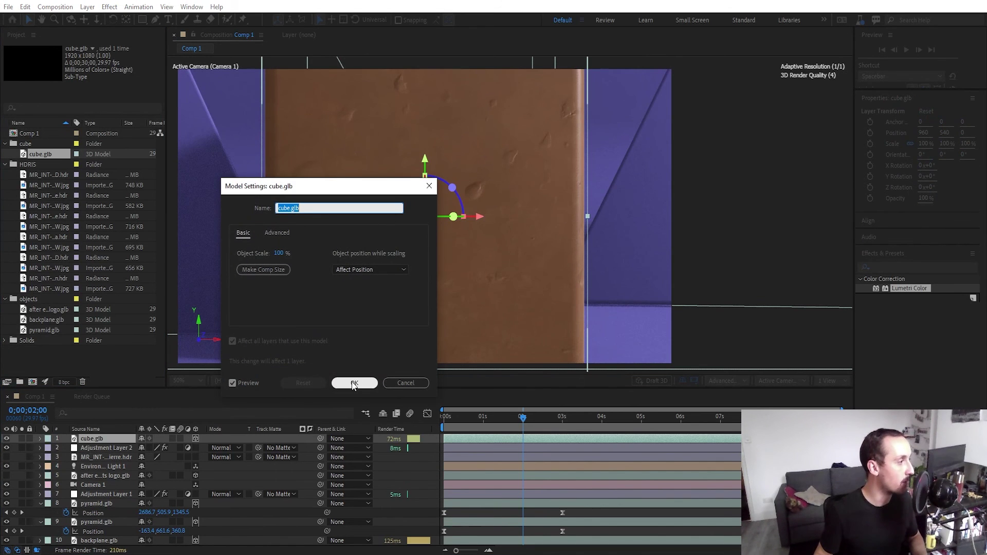
{"action": "left_click", "coordinate": [282, 273]}
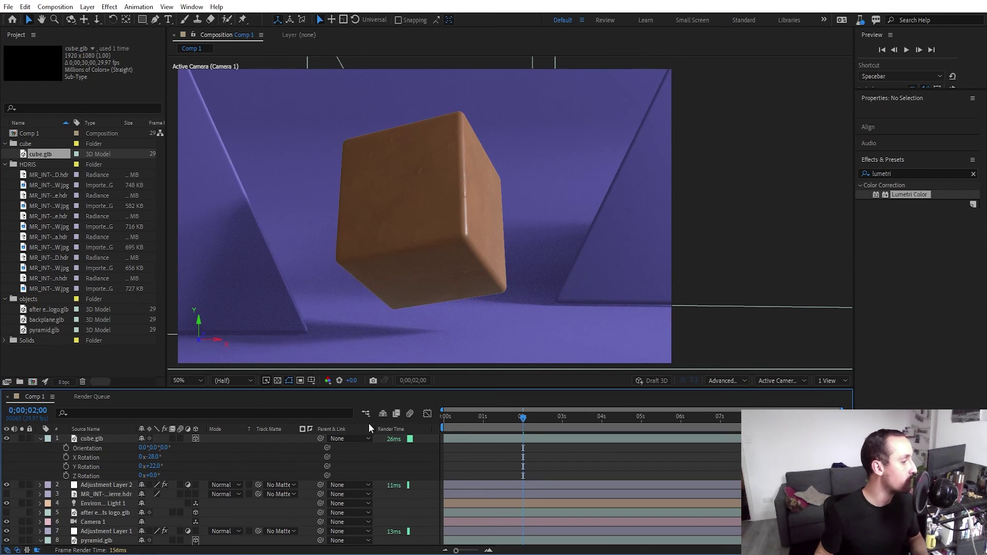
Give the cube layer's Y Rotation the expression time * 10
{"action": "left_click_drag", "start_coordinate": [472, 420], "coordinate": [438, 422]}
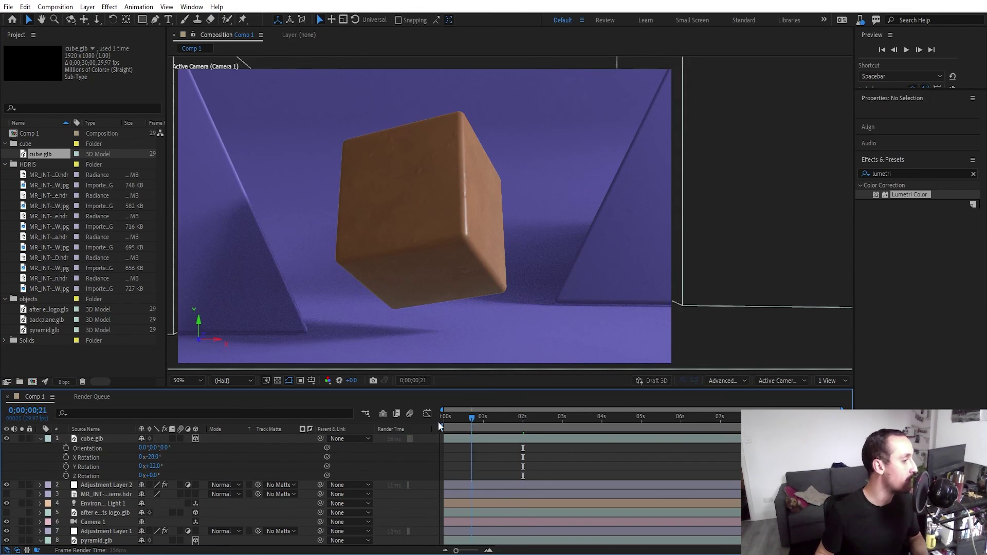
{"action": "left_click", "coordinate": [65, 467], "text": "alt"}
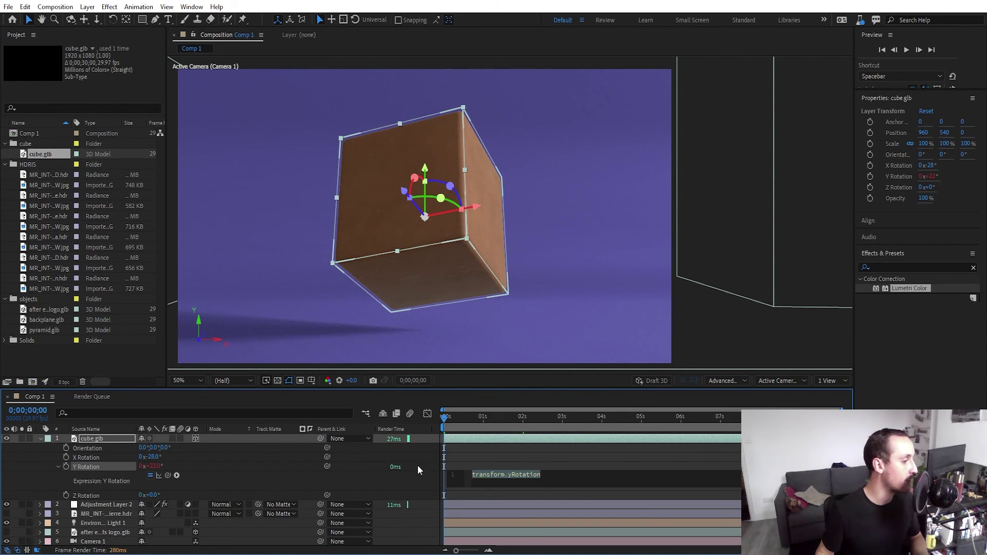
{"action": "type", "text": "time * 10"}
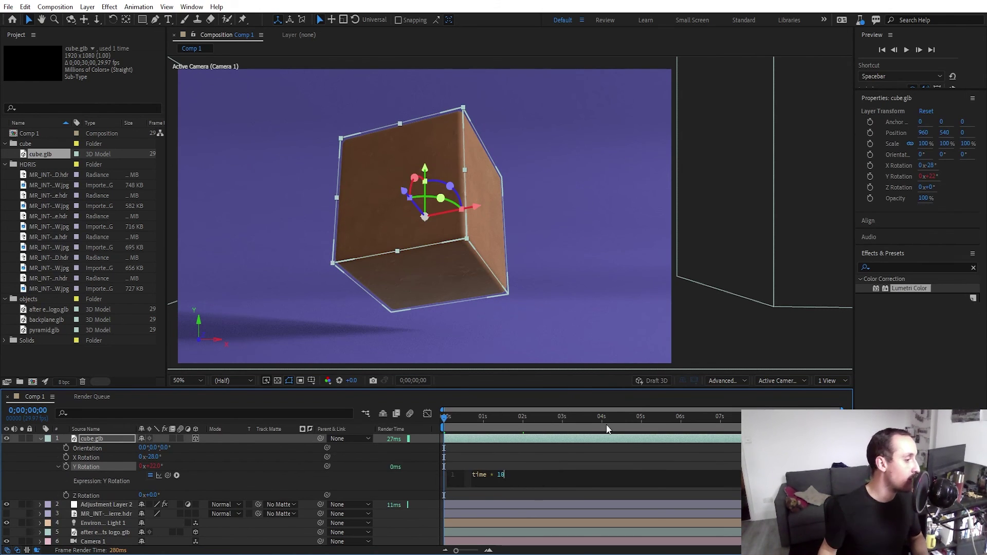
Preview the rotating cube over the first five seconds and inspect its clay surface up close
{"action": "left_click_drag", "start_coordinate": [471, 418], "coordinate": [633, 418]}
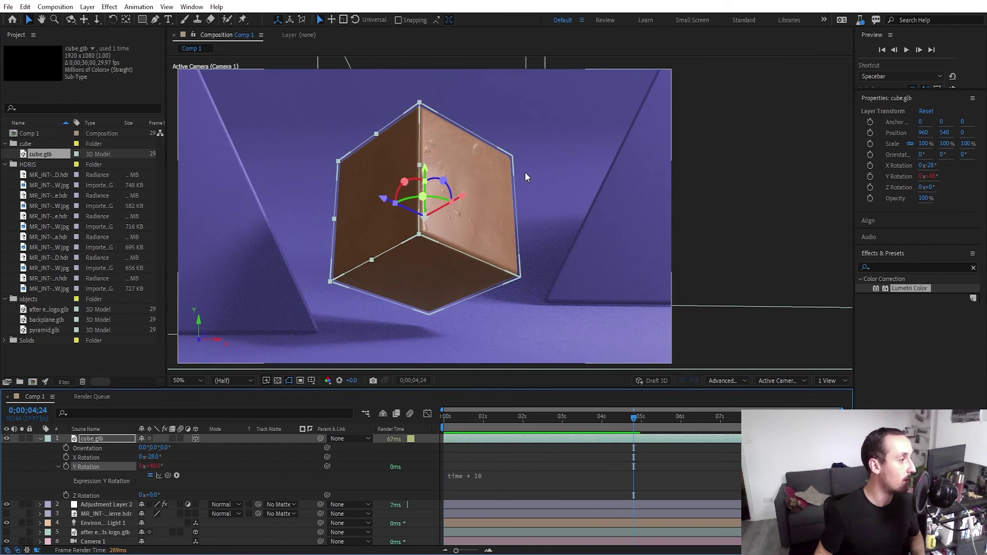
{"action": "scroll", "coordinate": [526, 172], "scroll_direction": "up", "scroll_amount": 1}
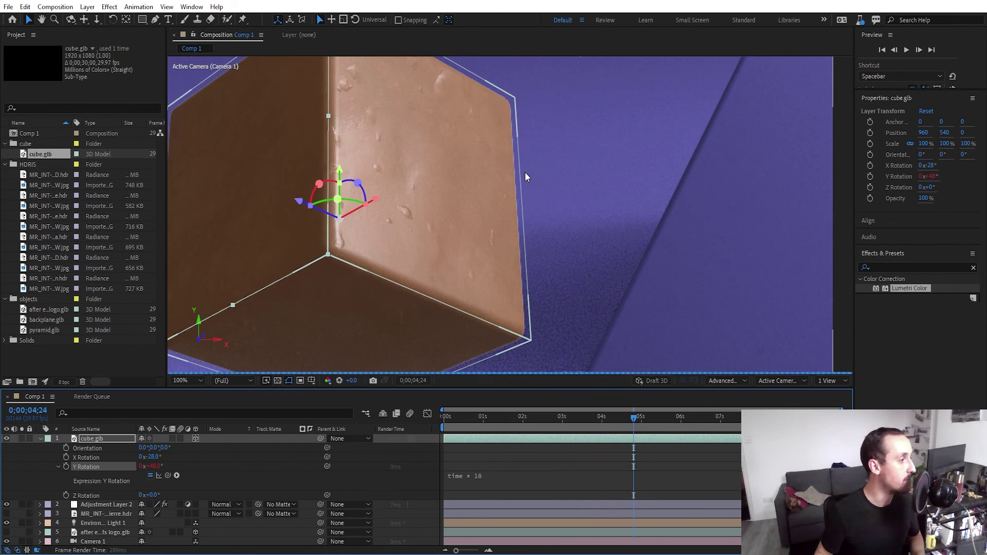
{"action": "left_click_drag", "start_coordinate": [372, 140], "coordinate": [427, 161]}
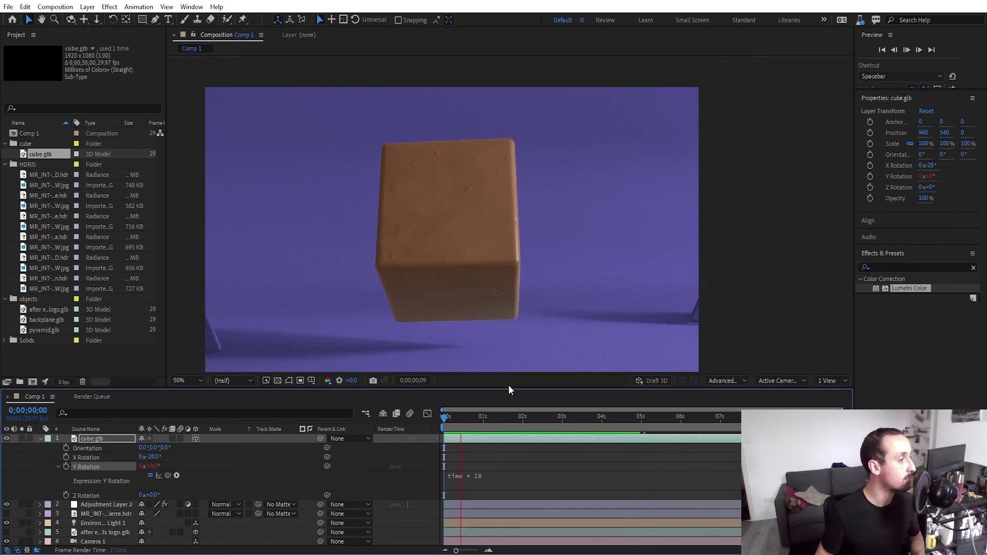
{"action": "left_click", "coordinate": [191, 381]}
{"action": "left_click", "coordinate": [196, 187]}
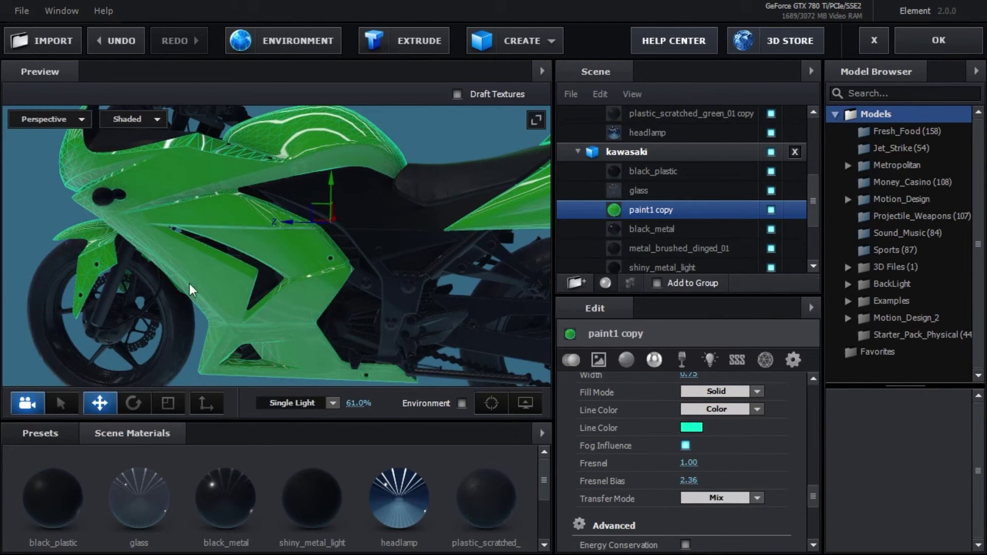
{"action": "left_click_drag", "start_coordinate": [189, 283], "coordinate": [329, 296]}
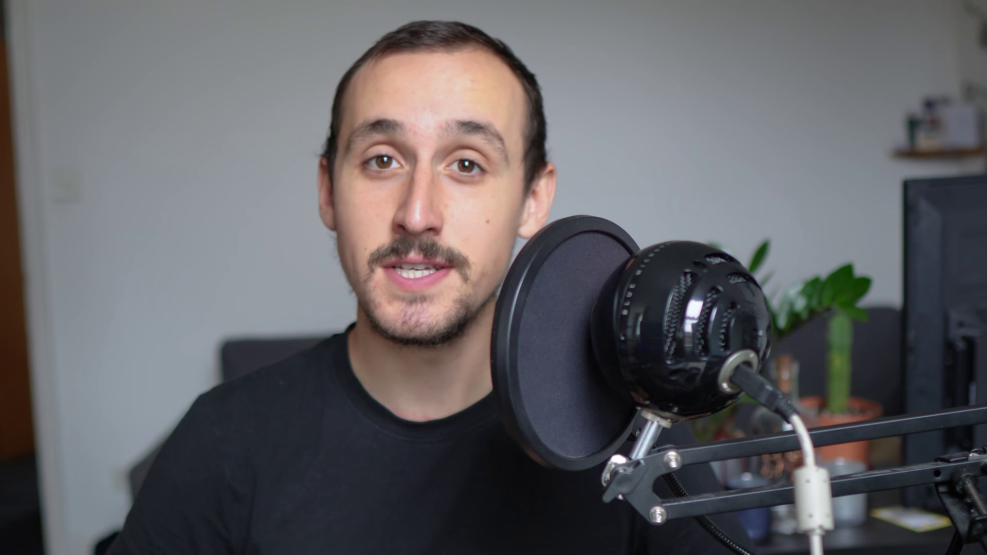